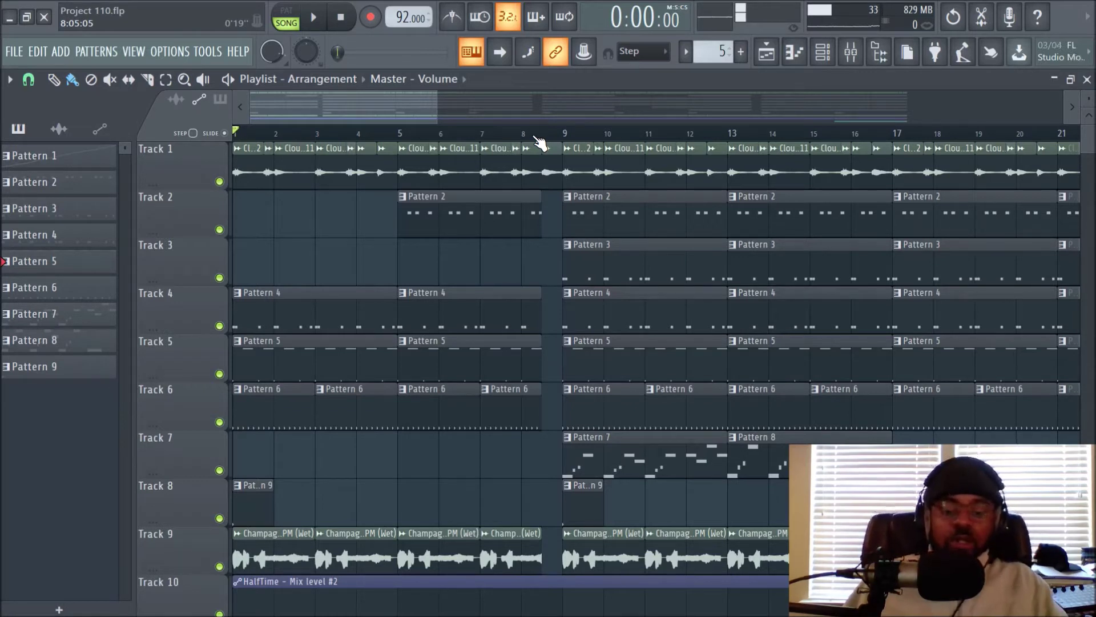
scroll(540, 142, down, 2)
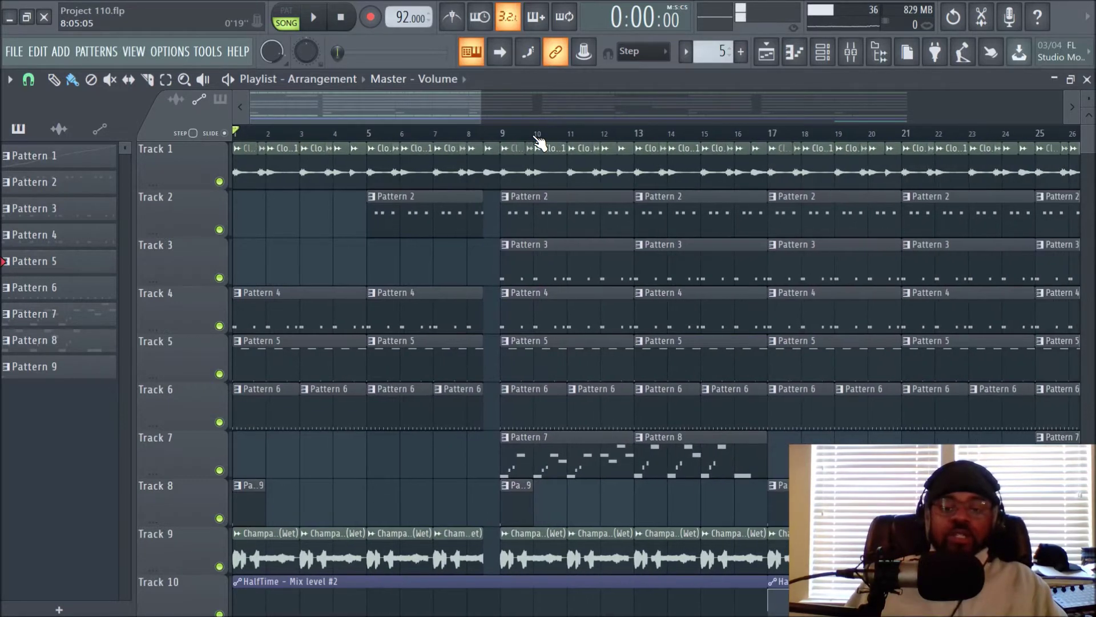
scroll(540, 143, up, 3)
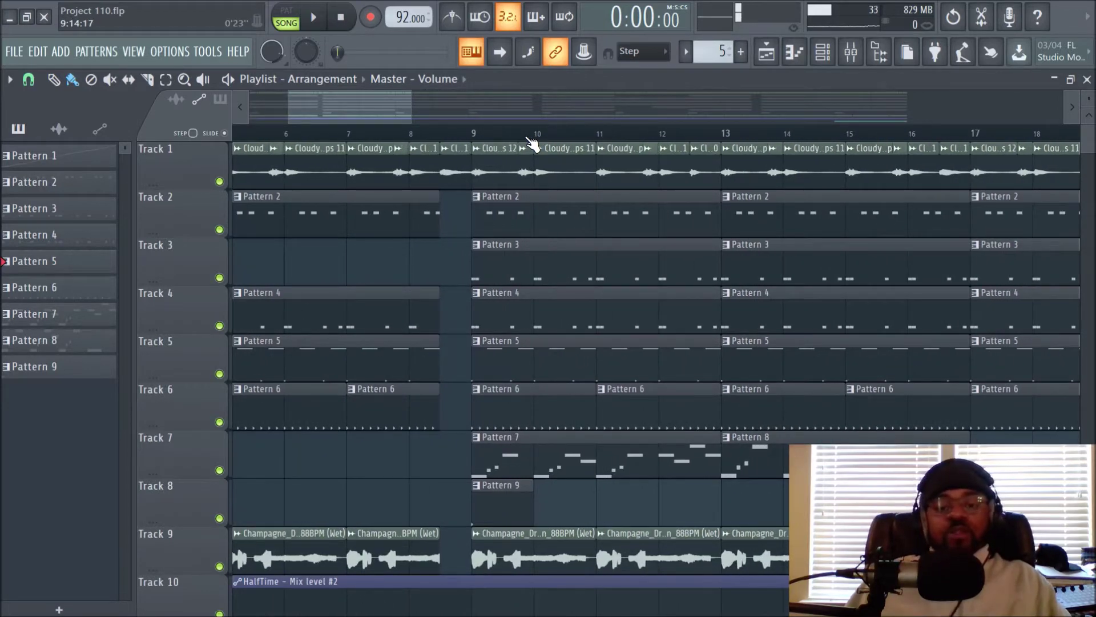
drag(367, 109, 286, 103)
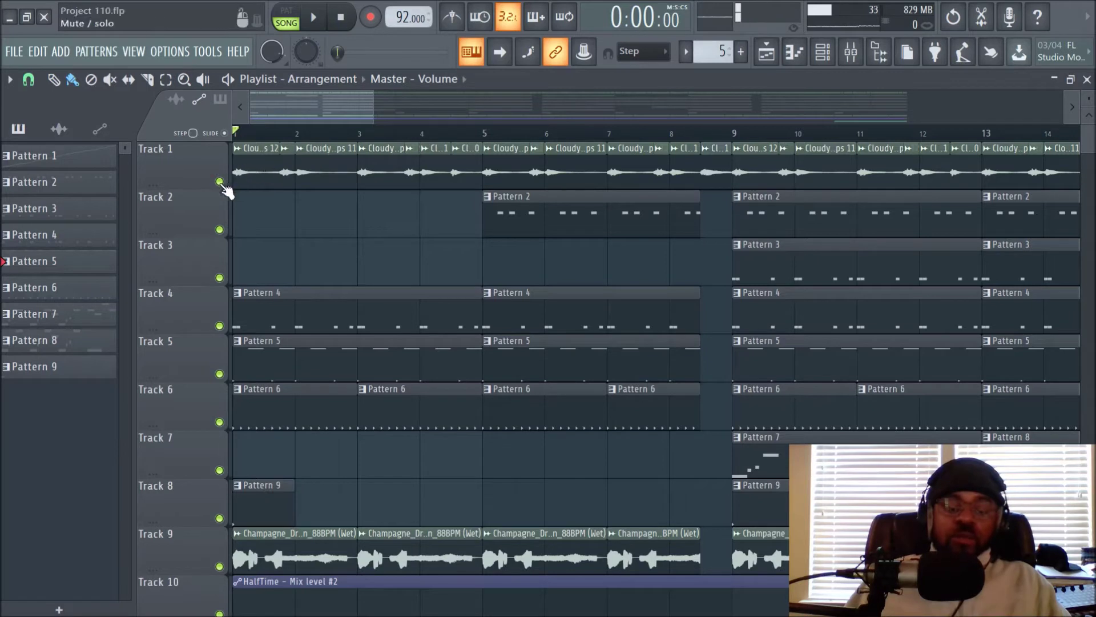
scroll(318, 147, up, 5)
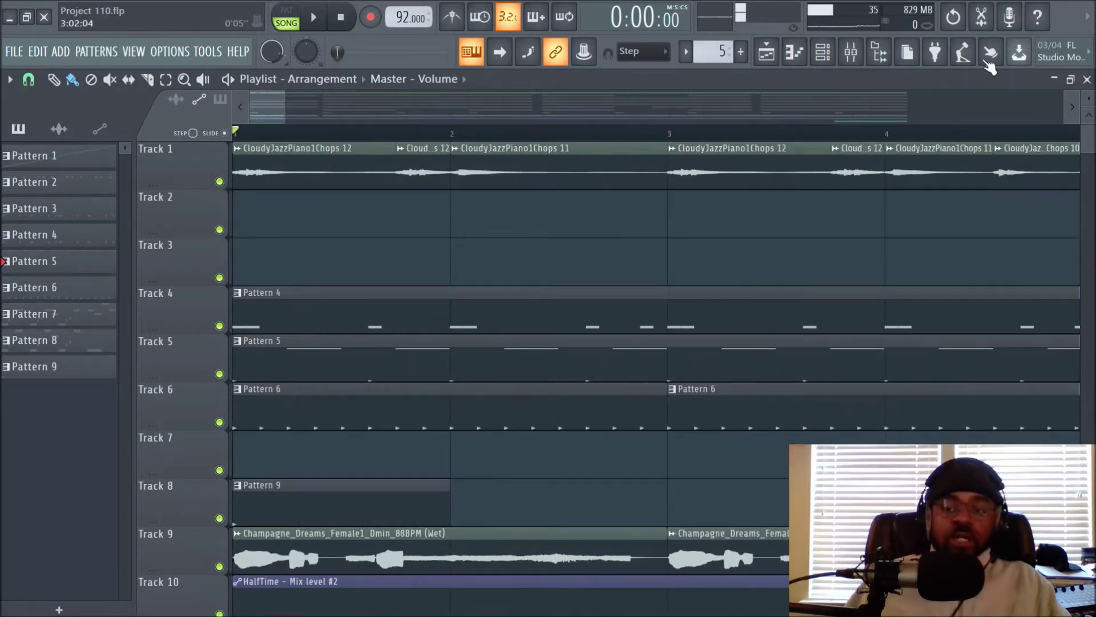
Step: Inspect the iZotope Vinyl effect on the Master mixer track, close its window and disable the effect
click(856, 62)
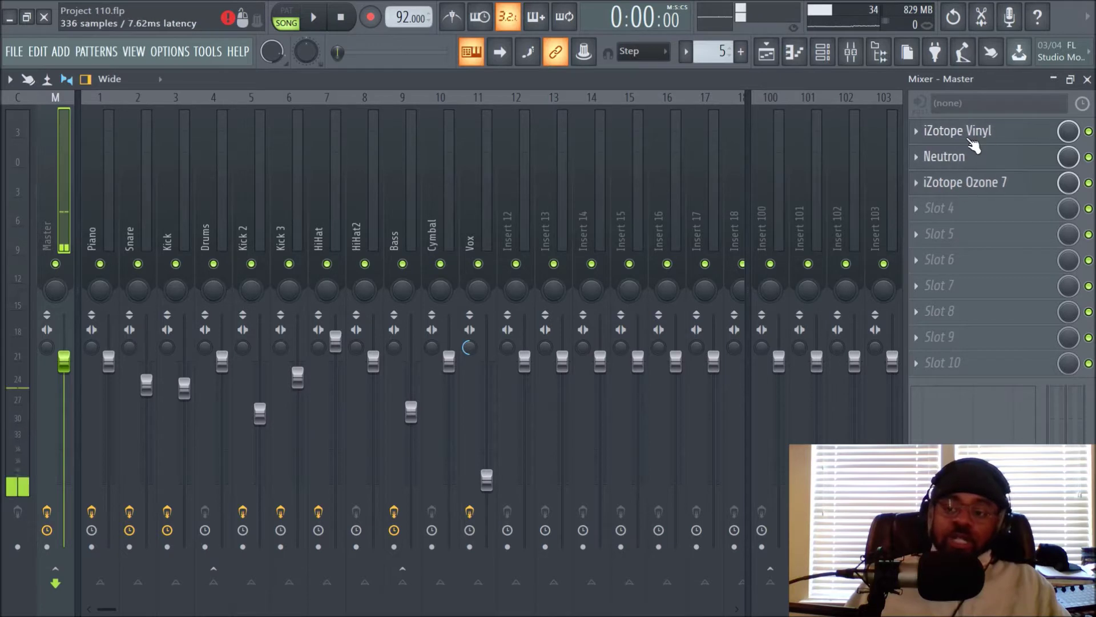
click(971, 137)
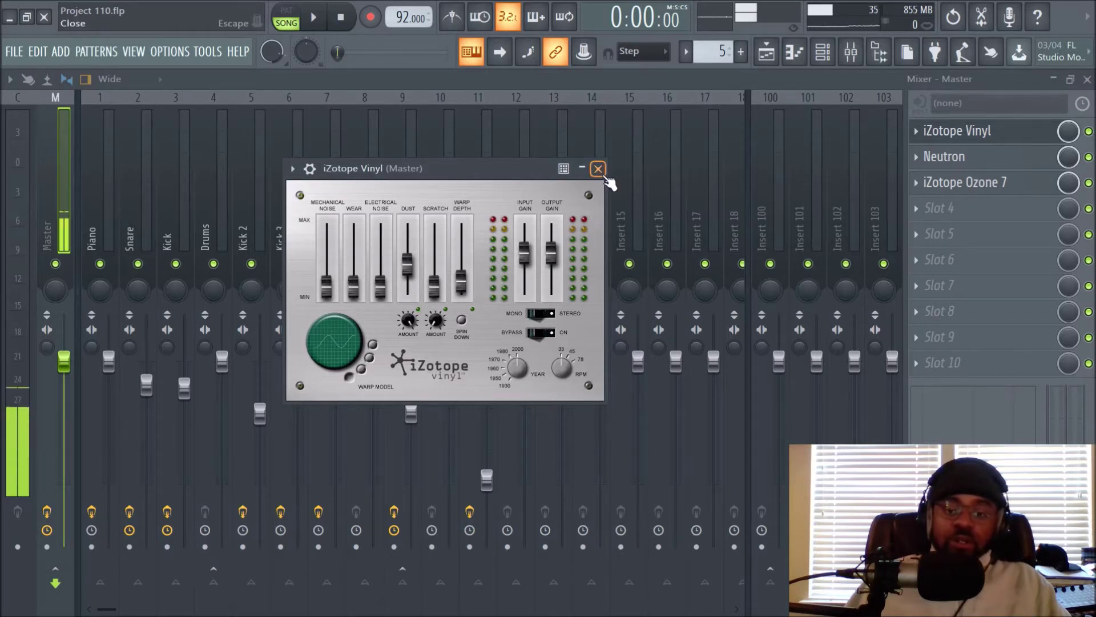
click(600, 170)
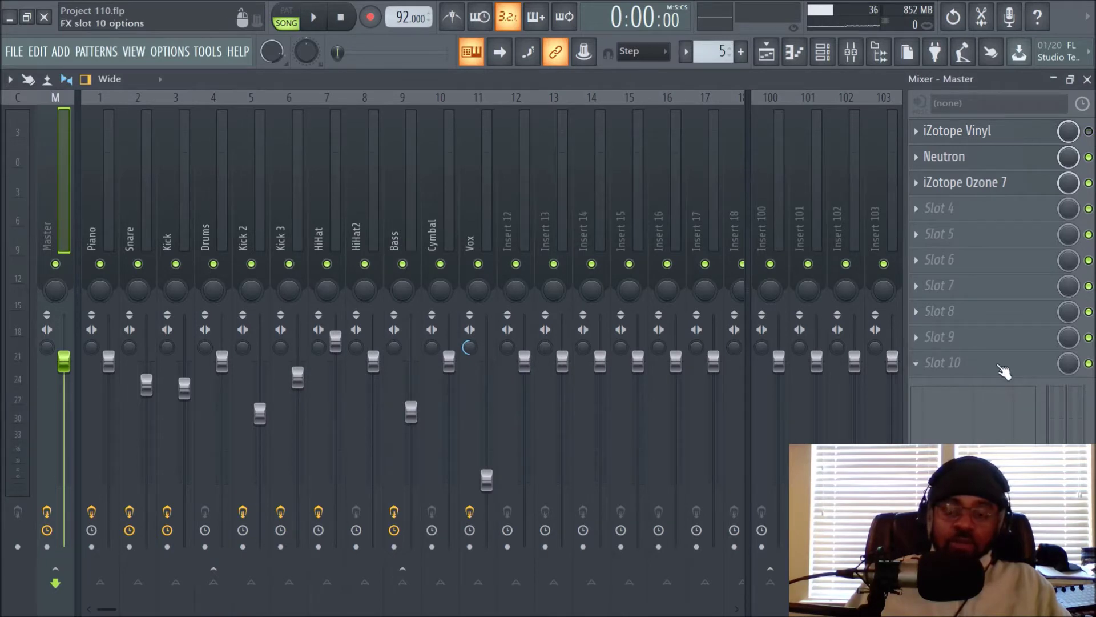
Step: Solo Track 1 in the playlist and play the first bars of the piano chops from the start
click(768, 57)
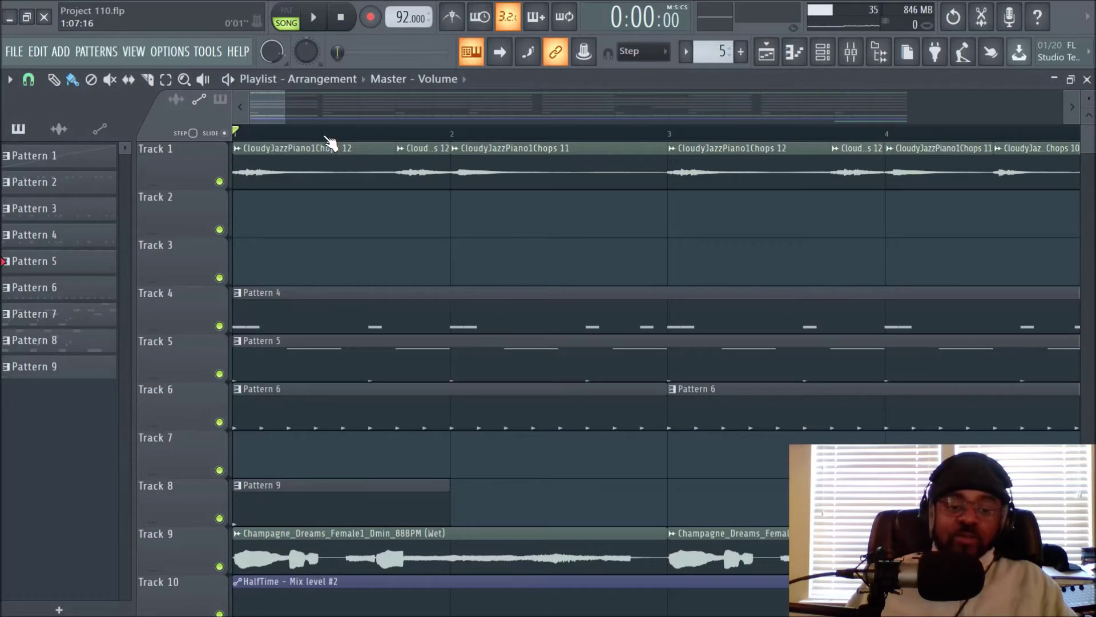
scroll(334, 143, down, 1)
scroll(334, 142, down, 2)
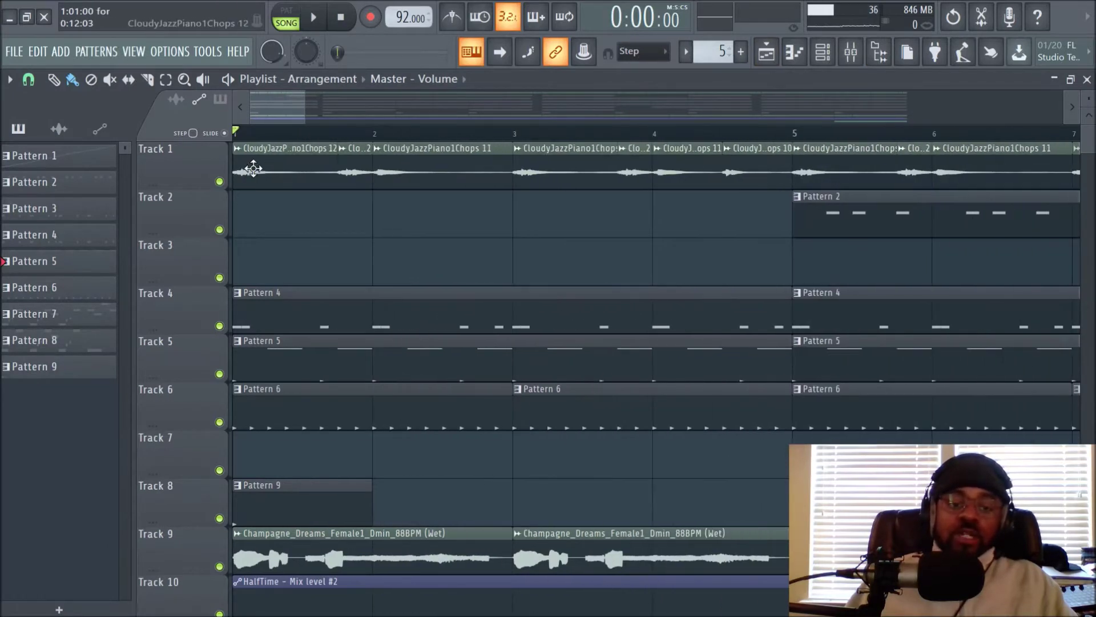
right_click(219, 181)
click(314, 25)
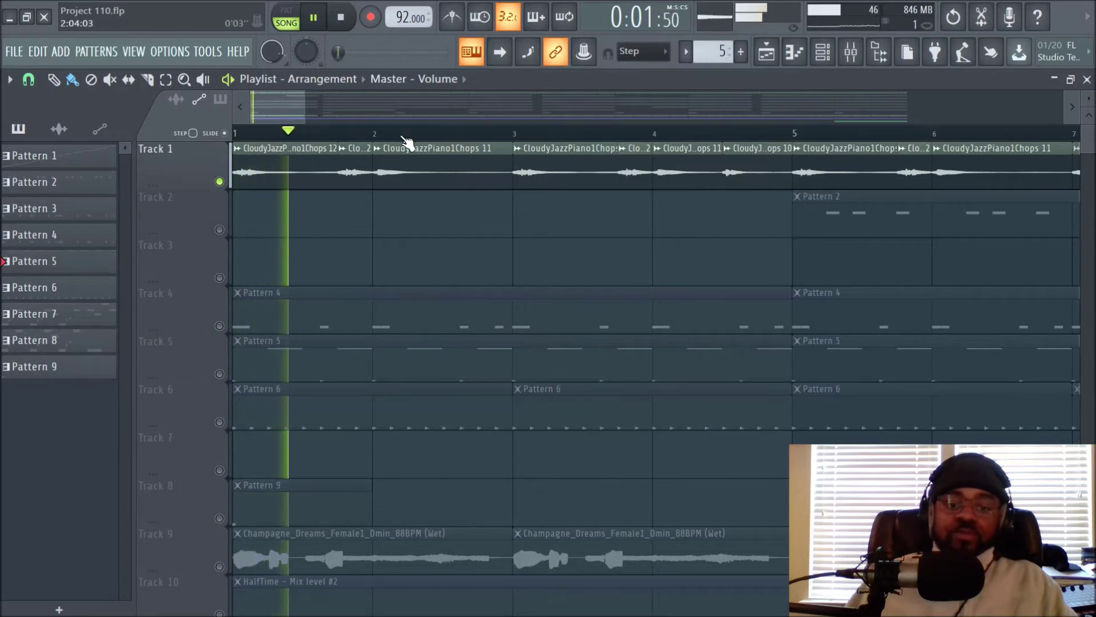
scroll(406, 142, down, 2)
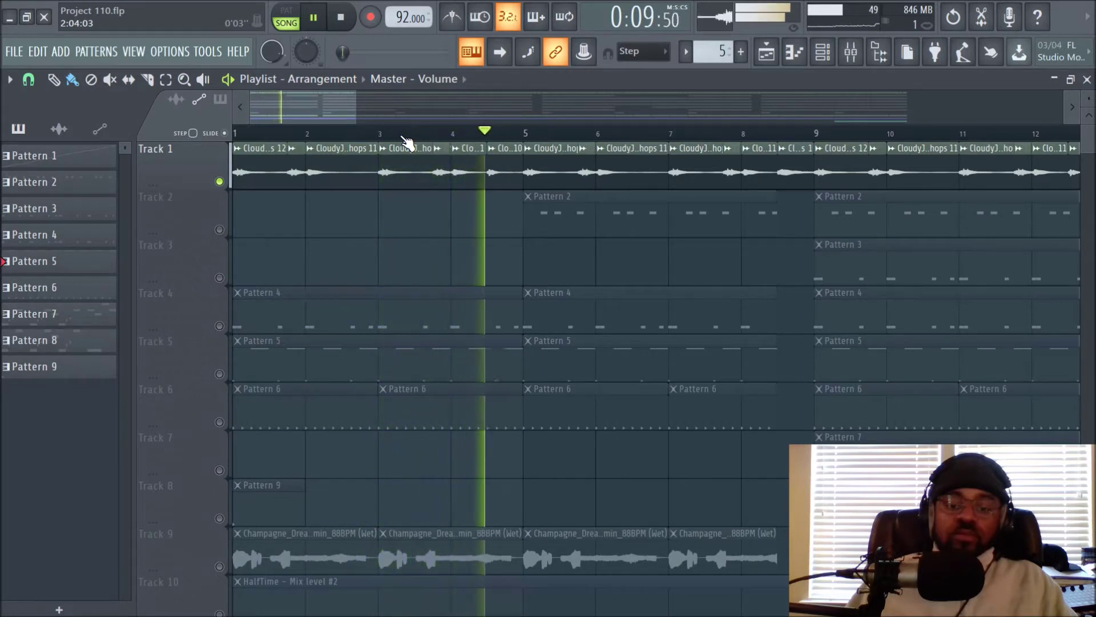
click(341, 18)
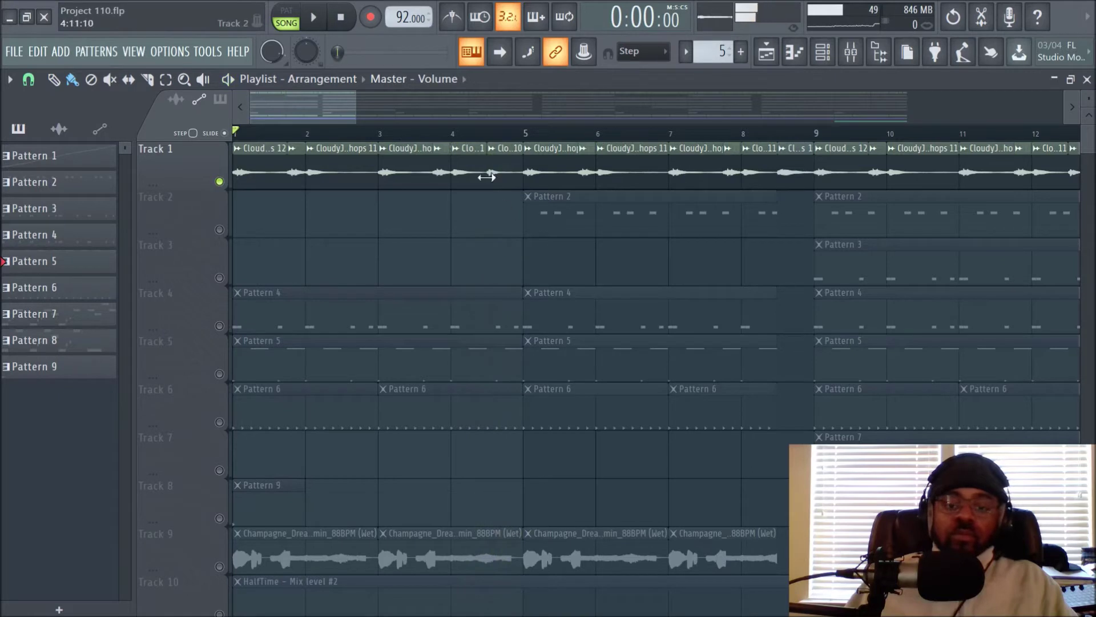
Step: Examine the CloudyJazzPiano1Chops 12 and CloudyJazzPiano1Chops 11 samples from the channel rack, then close their windows and the rack
scroll(440, 140, down, 2)
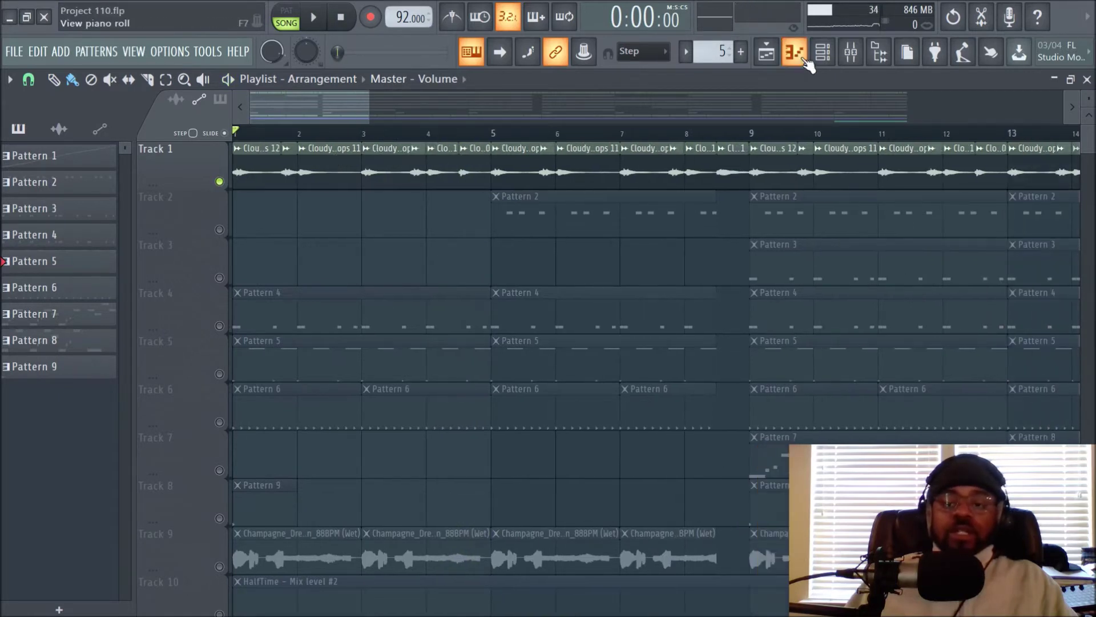
click(822, 55)
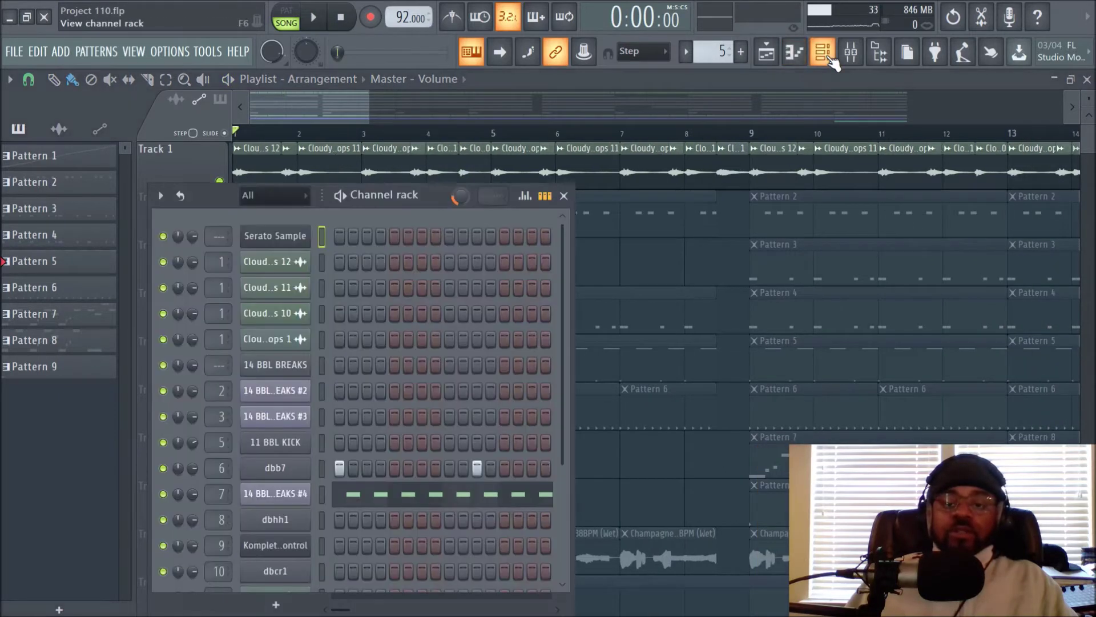
click(293, 262)
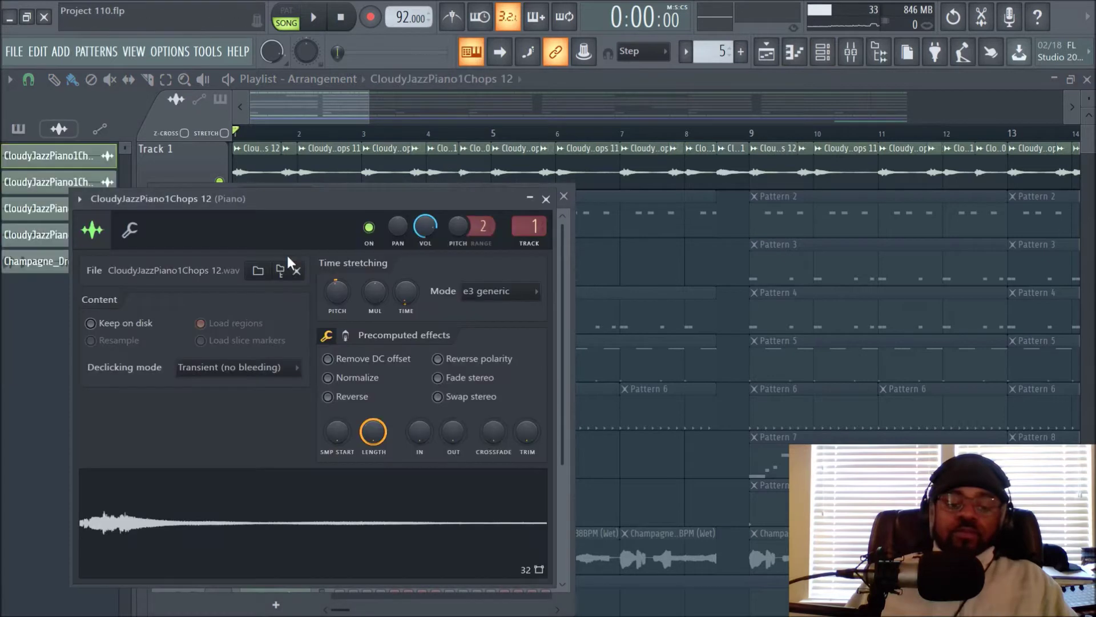
click(545, 199)
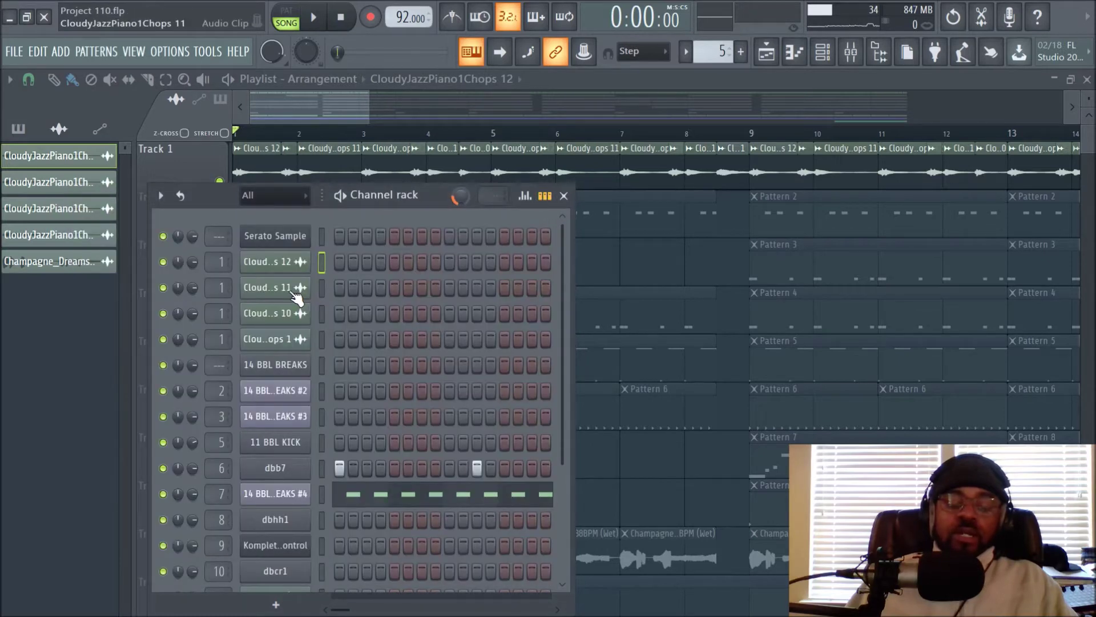
click(292, 288)
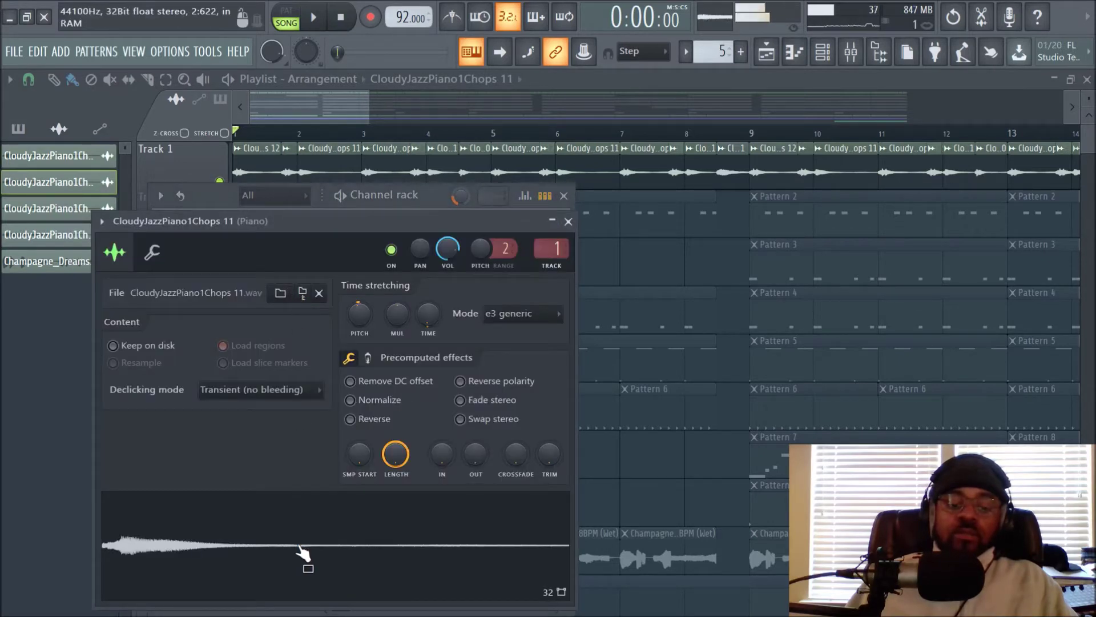
click(569, 223)
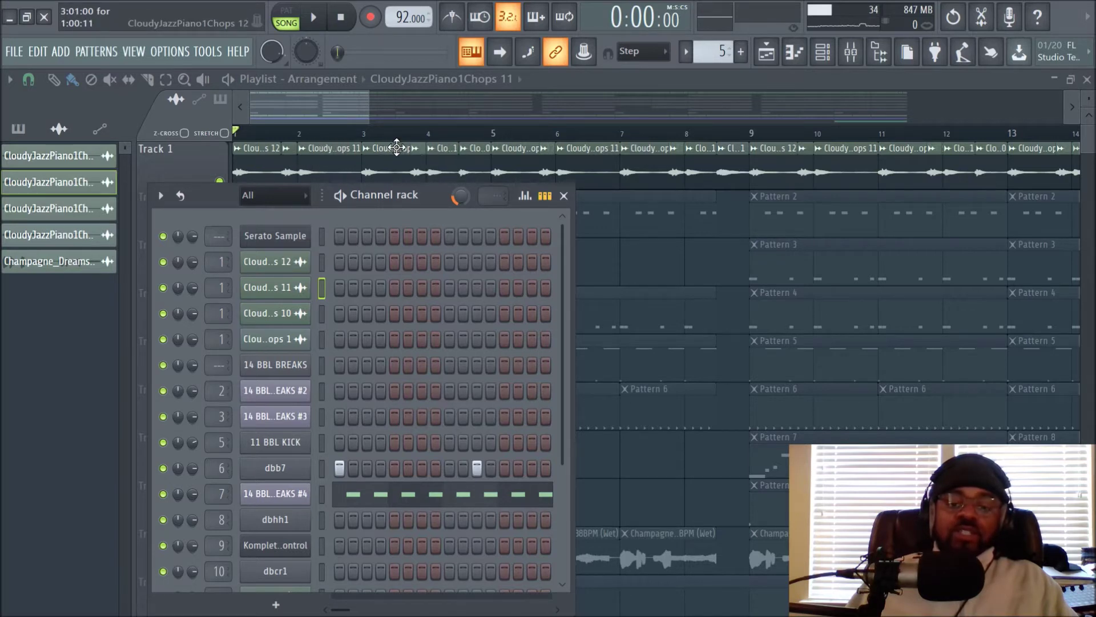
click(564, 195)
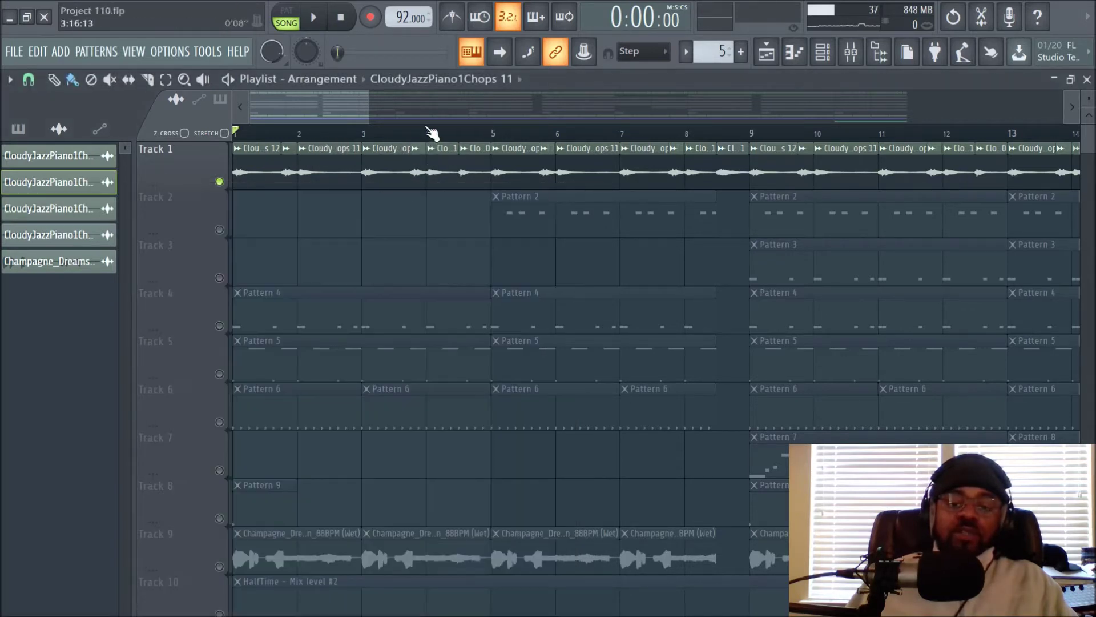
scroll(431, 147, up, 5)
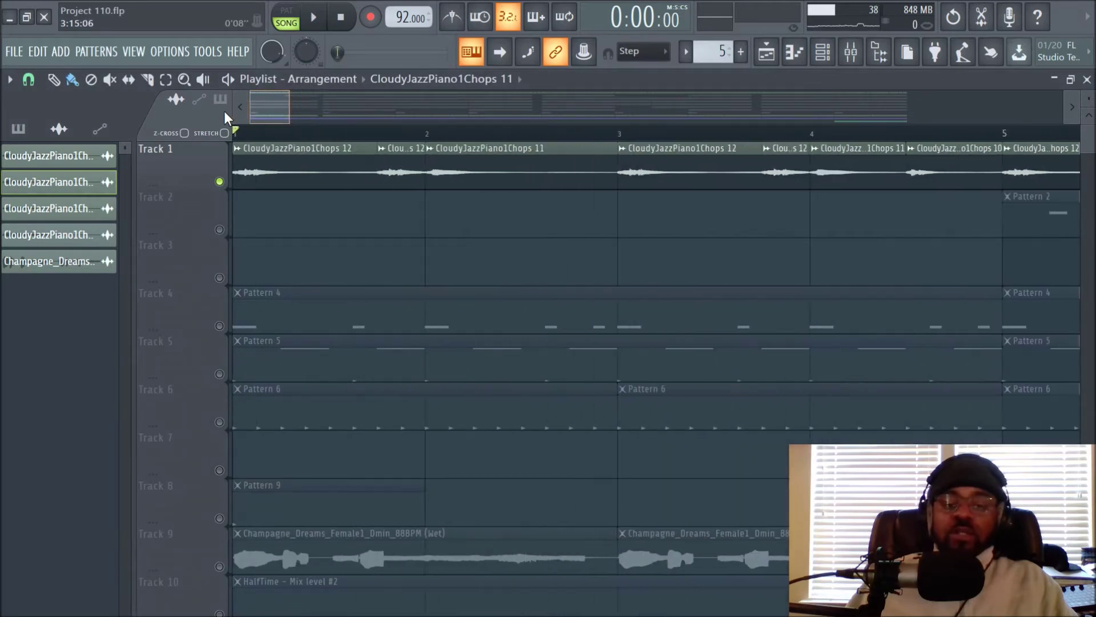
scroll(326, 140, down, 2)
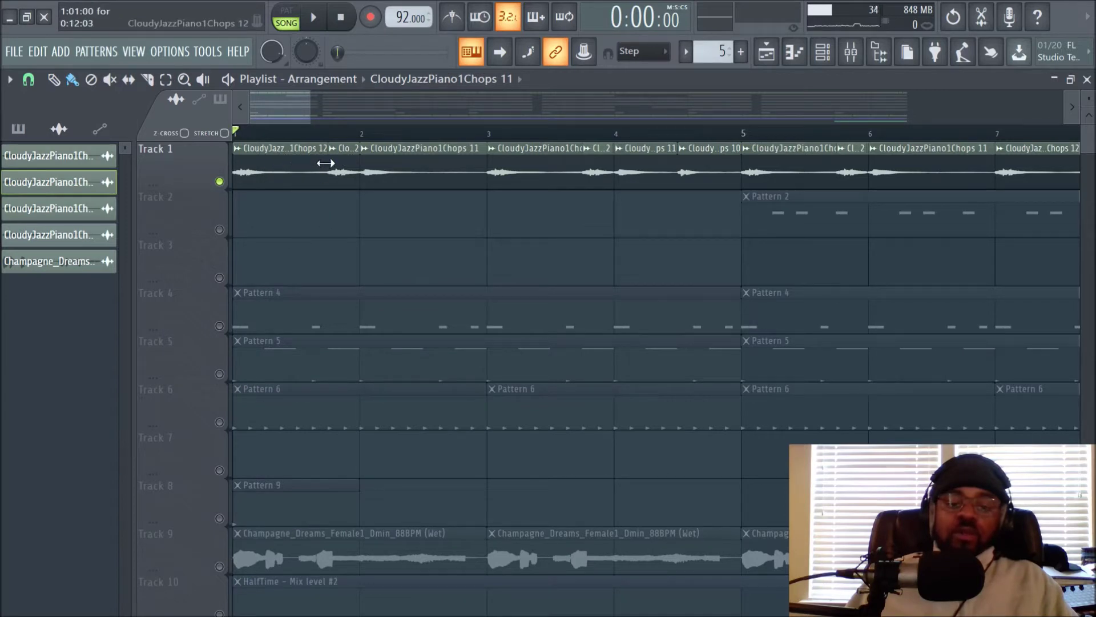
scroll(340, 147, up, 2)
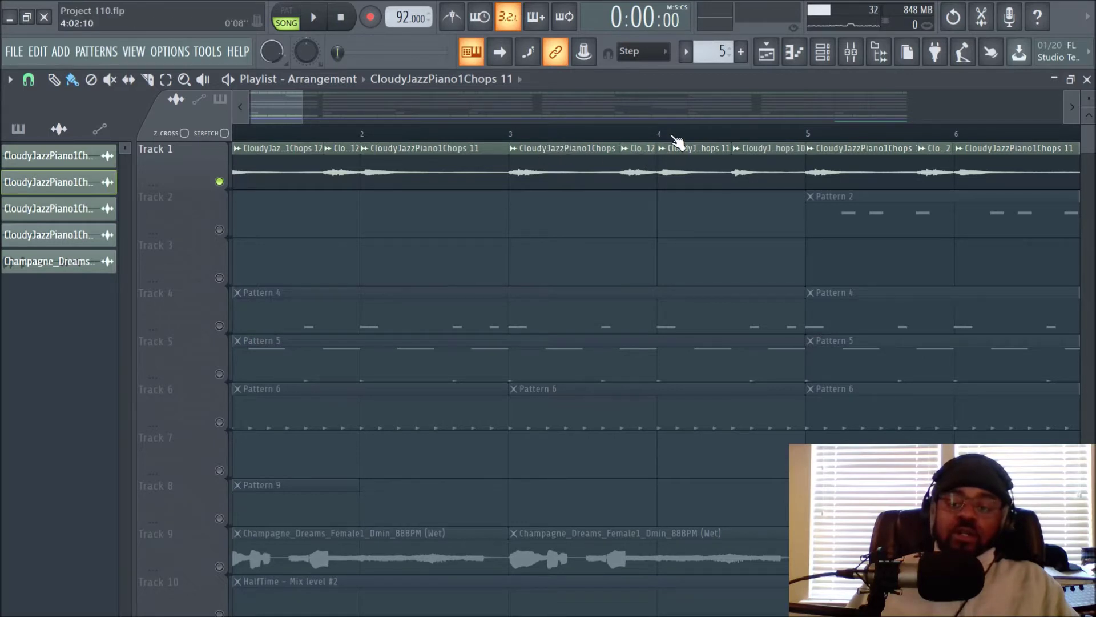
scroll(676, 147, down, 2)
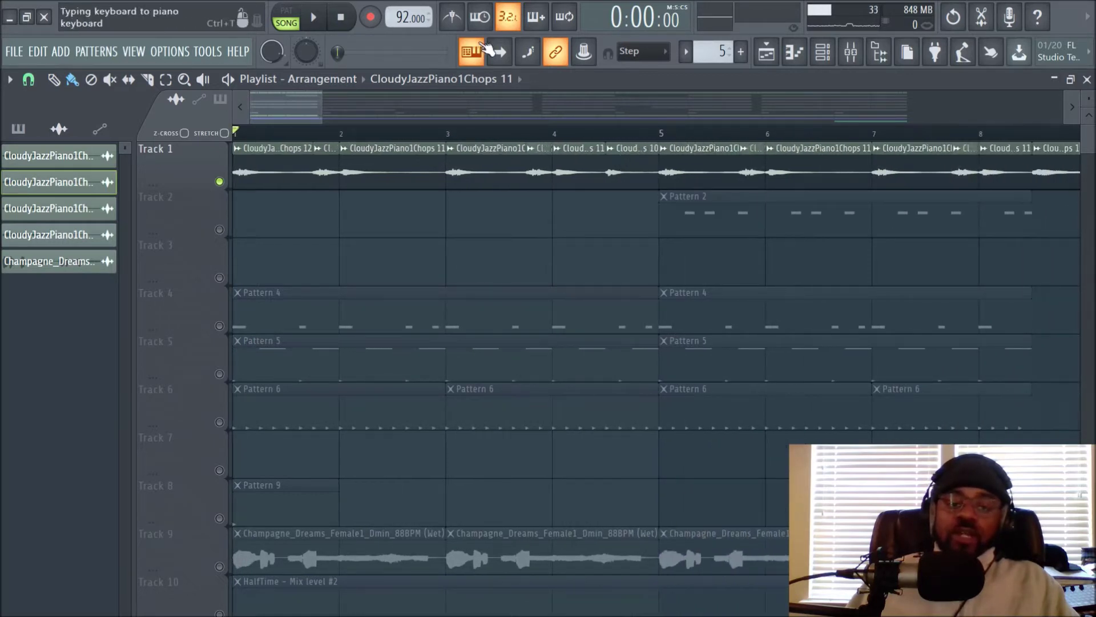
Step: Audition the CloudyJazzPiano1Chops 1 and 10 samples from the channel rack and review the settings of Chops 11
click(636, 154)
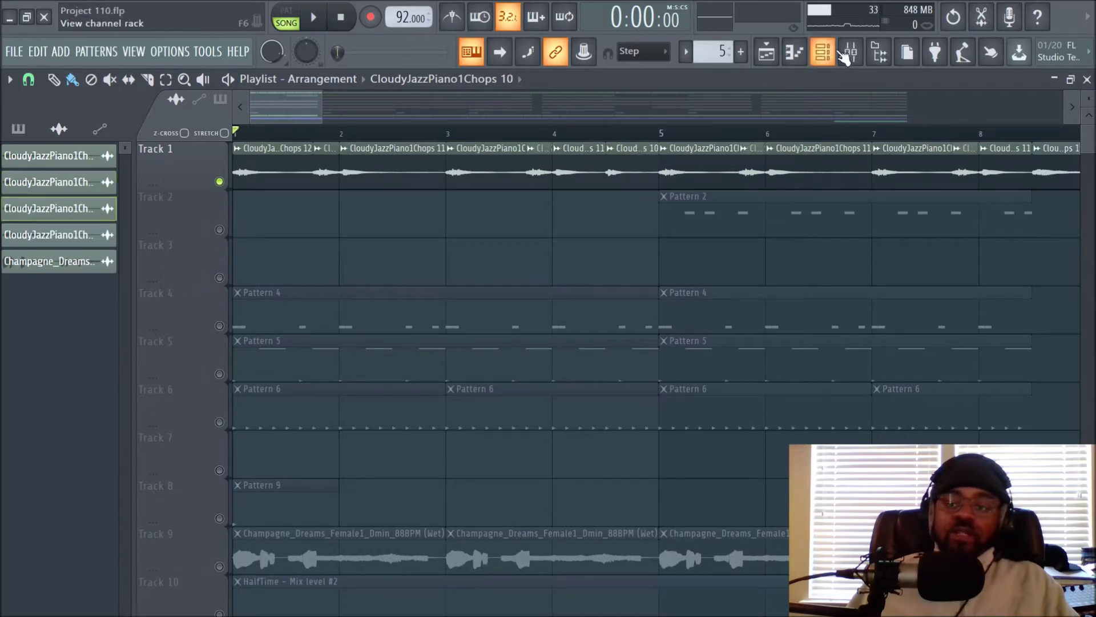
click(823, 52)
click(284, 342)
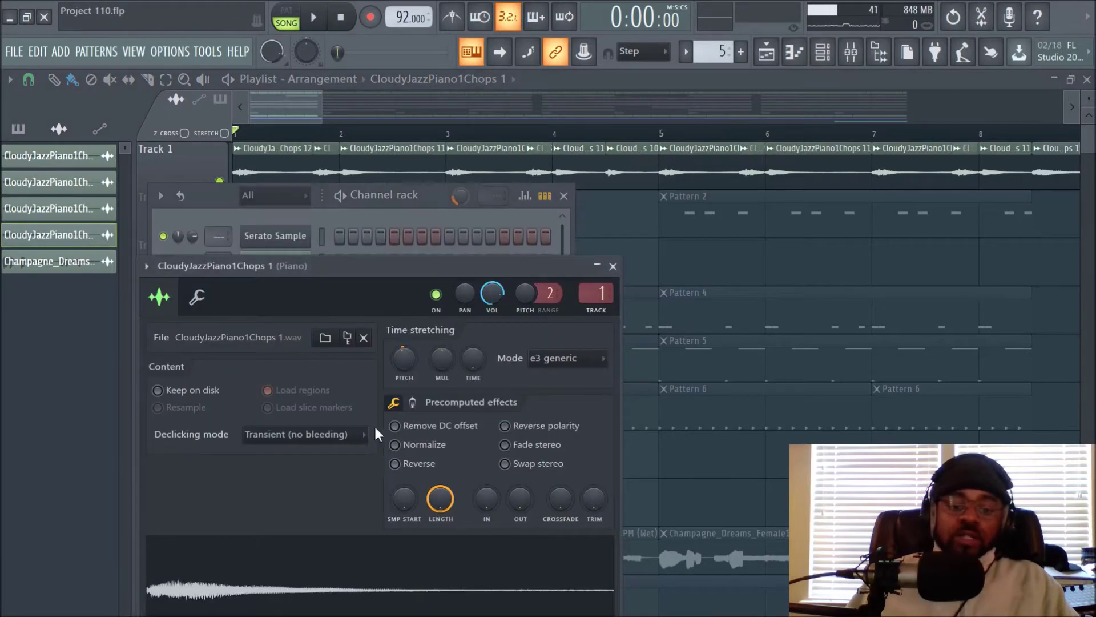
click(401, 564)
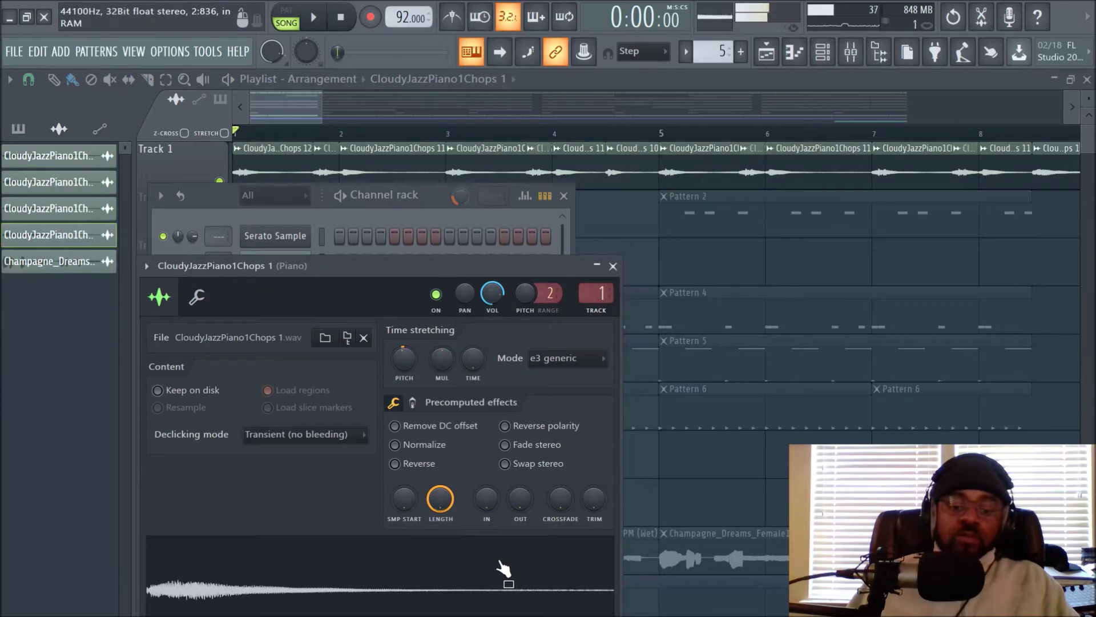
click(613, 266)
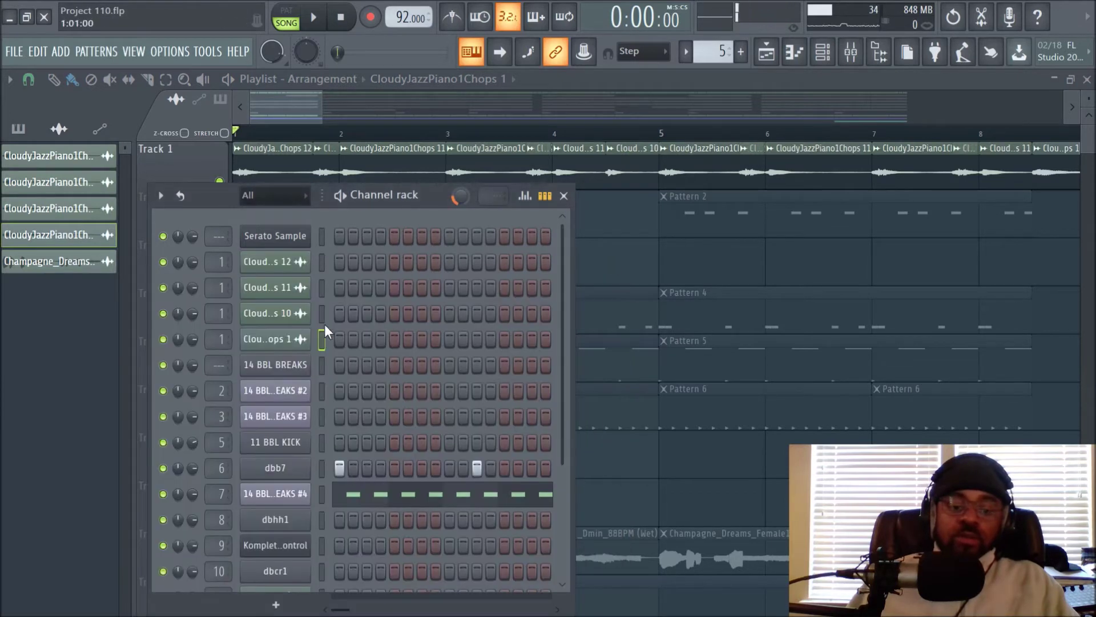
click(266, 314)
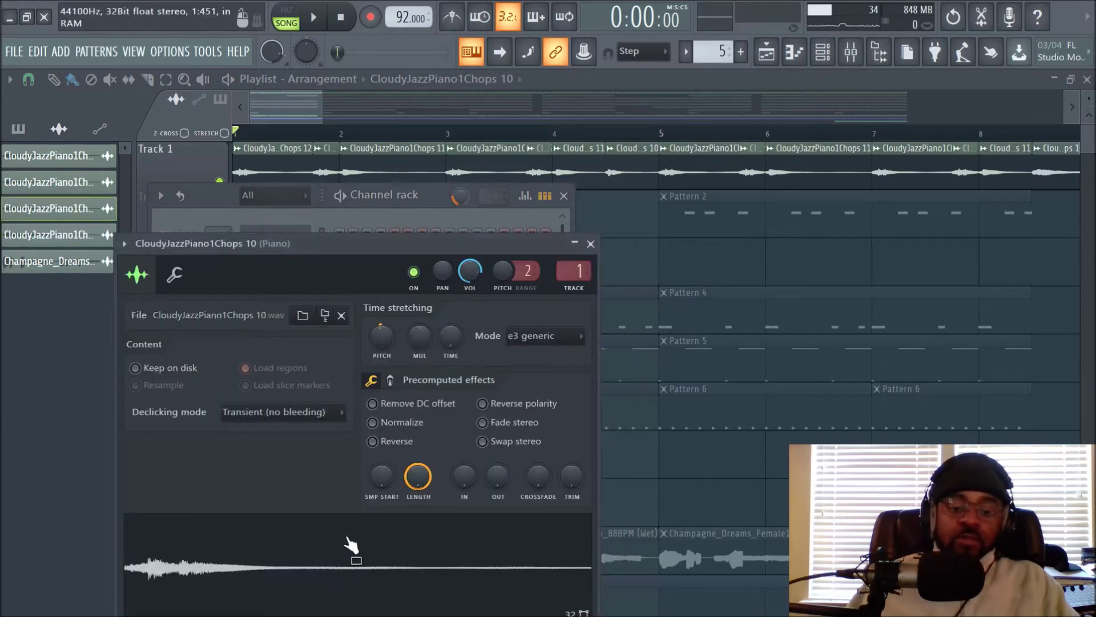
click(590, 244)
click(308, 293)
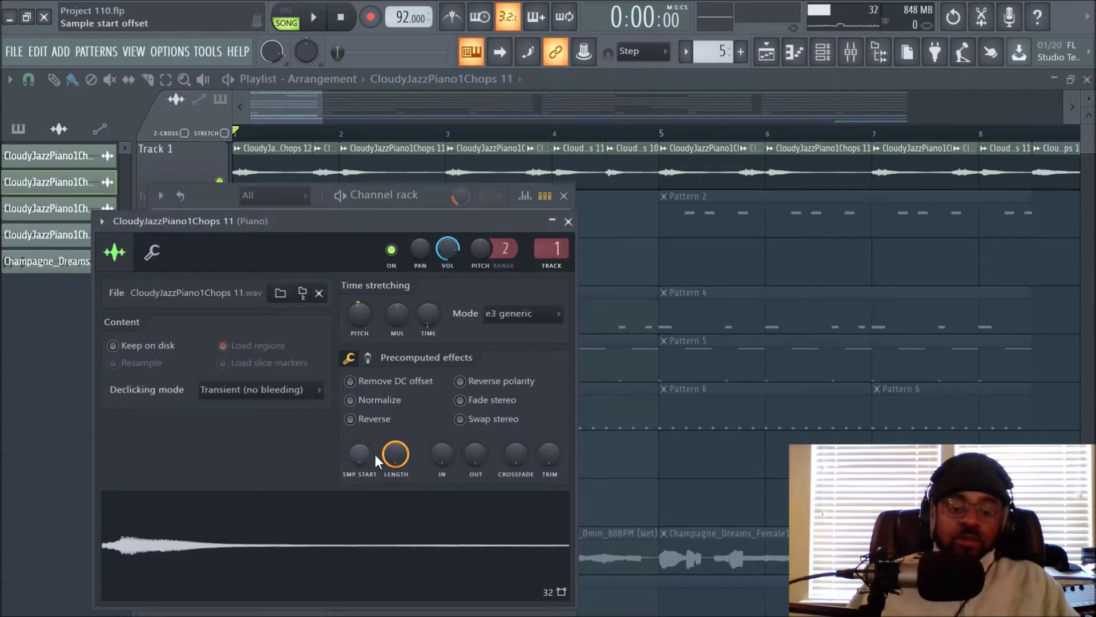
click(568, 222)
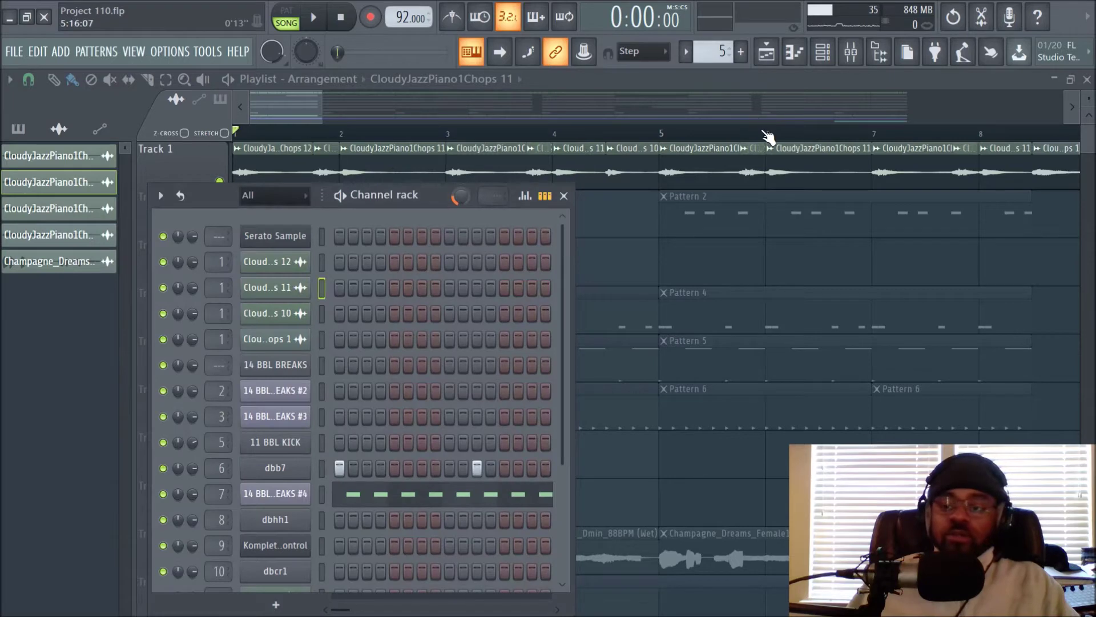
Step: Check the CloudyJazzPiano1Chops 1 sample used just before bar 9, then close its window and the channel rack
scroll(791, 142, down, 2)
key(F6)
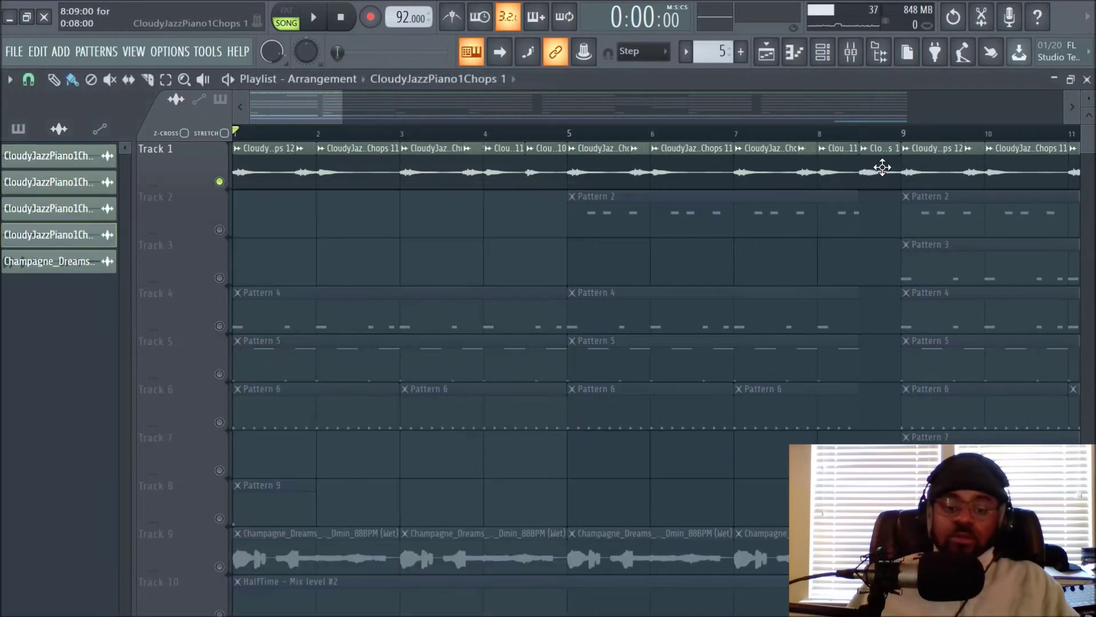
click(822, 52)
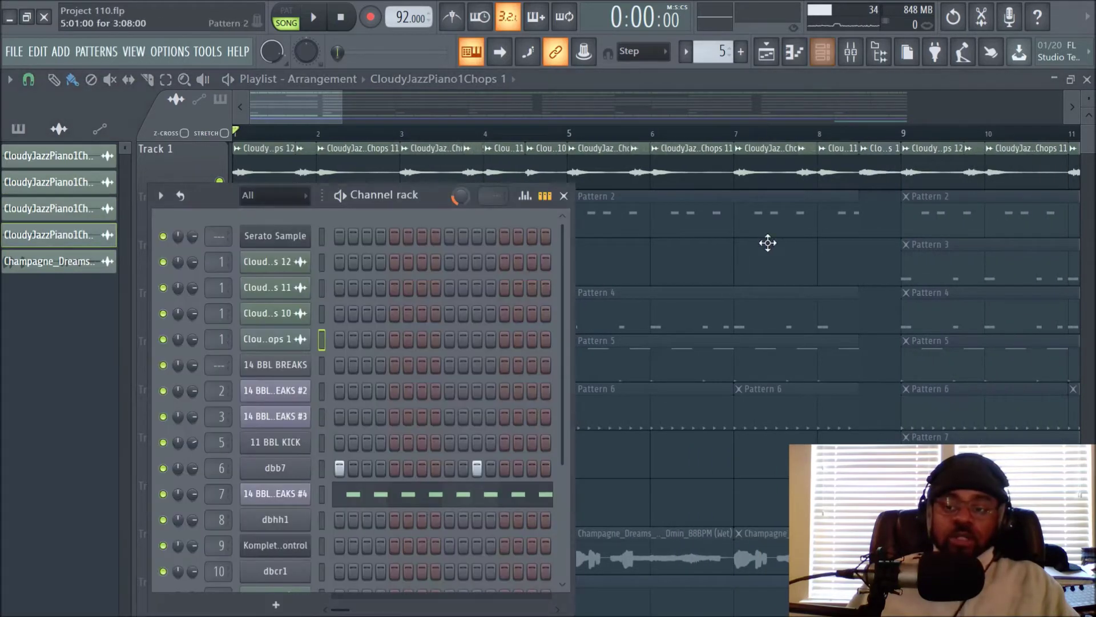
click(273, 339)
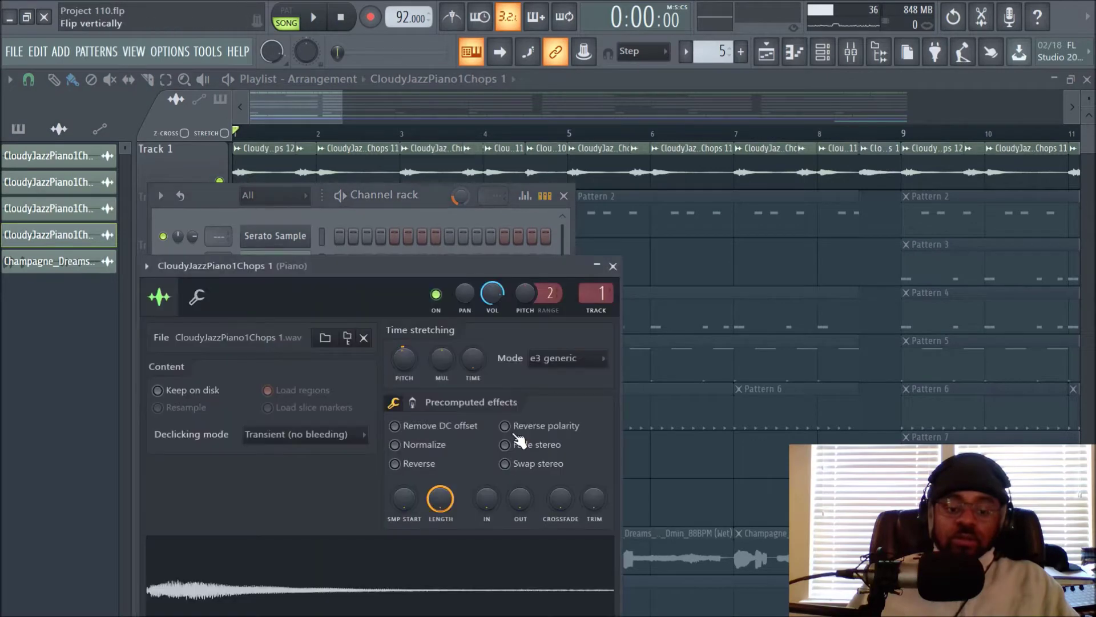
click(613, 266)
click(564, 196)
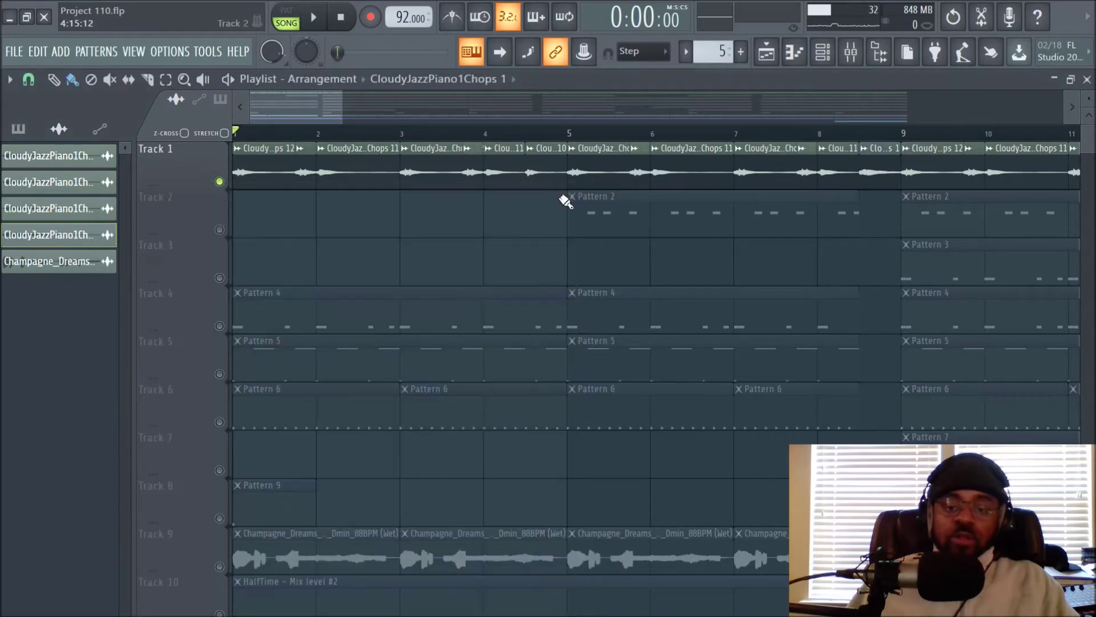
scroll(441, 139, down, 2)
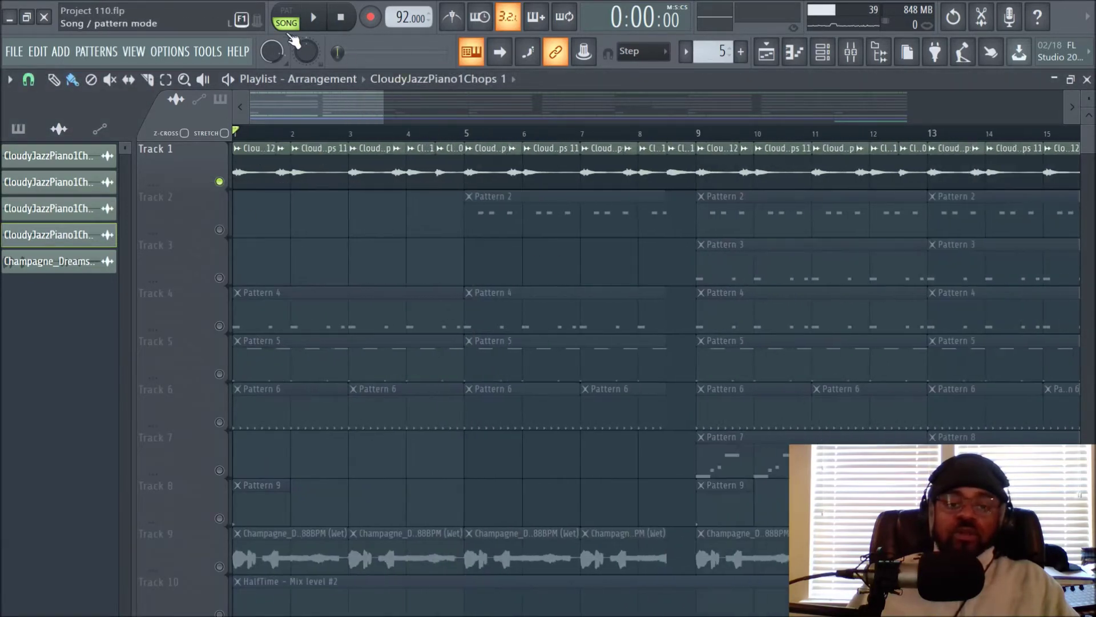
Step: Play the soloed piano chops on Track 1 through the first eight bars, and replay the opening bar
click(314, 18)
scroll(404, 132, down, 3)
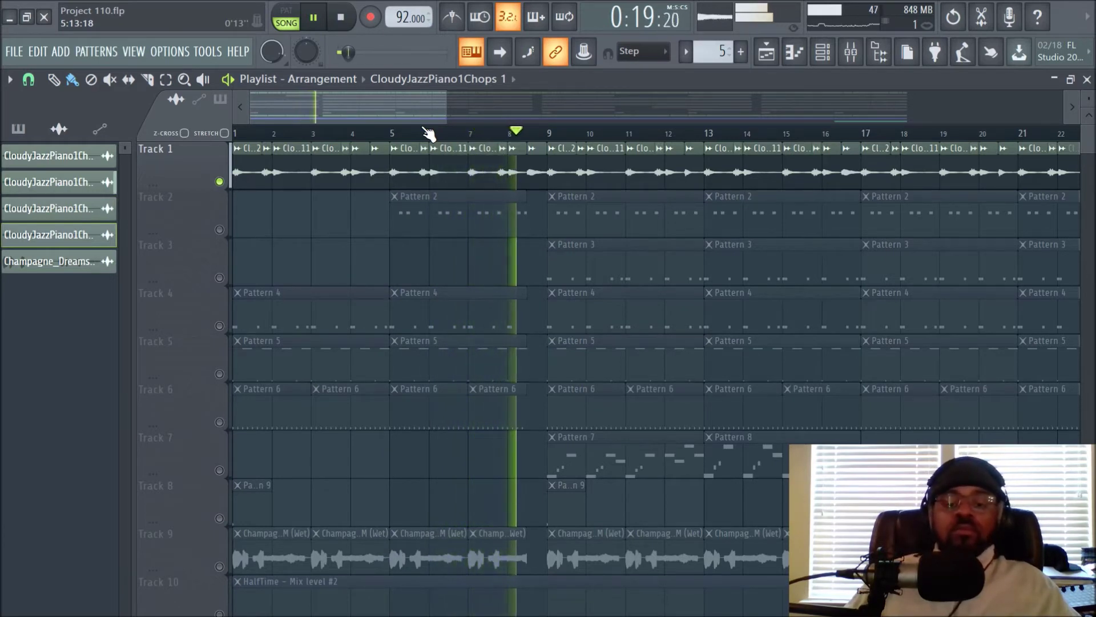
key(space)
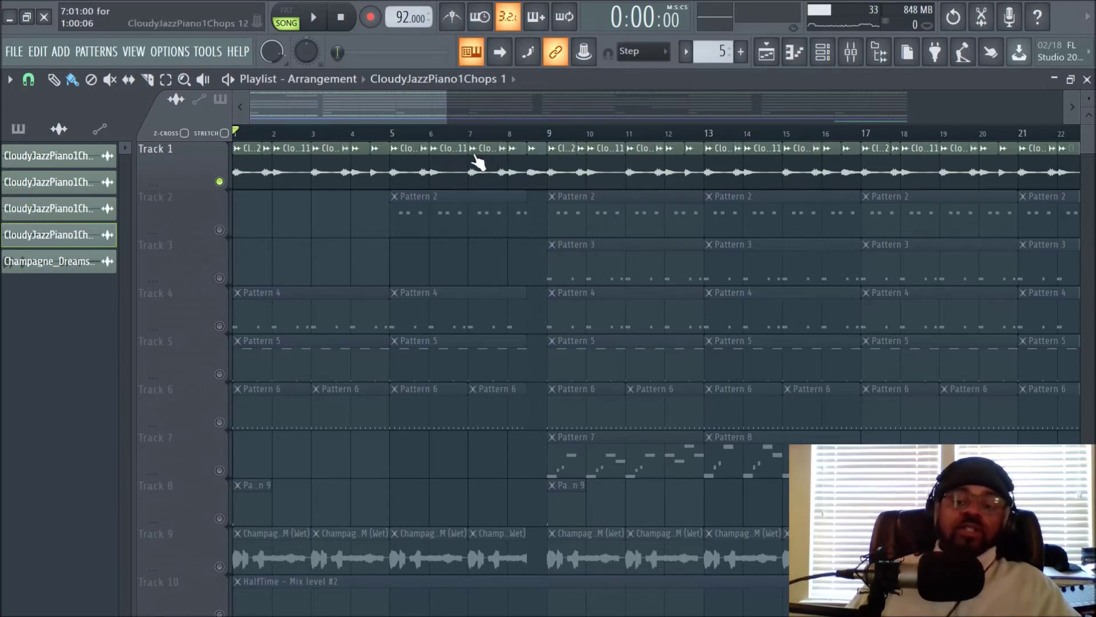
scroll(634, 149, down, 2)
scroll(634, 146, up, 2)
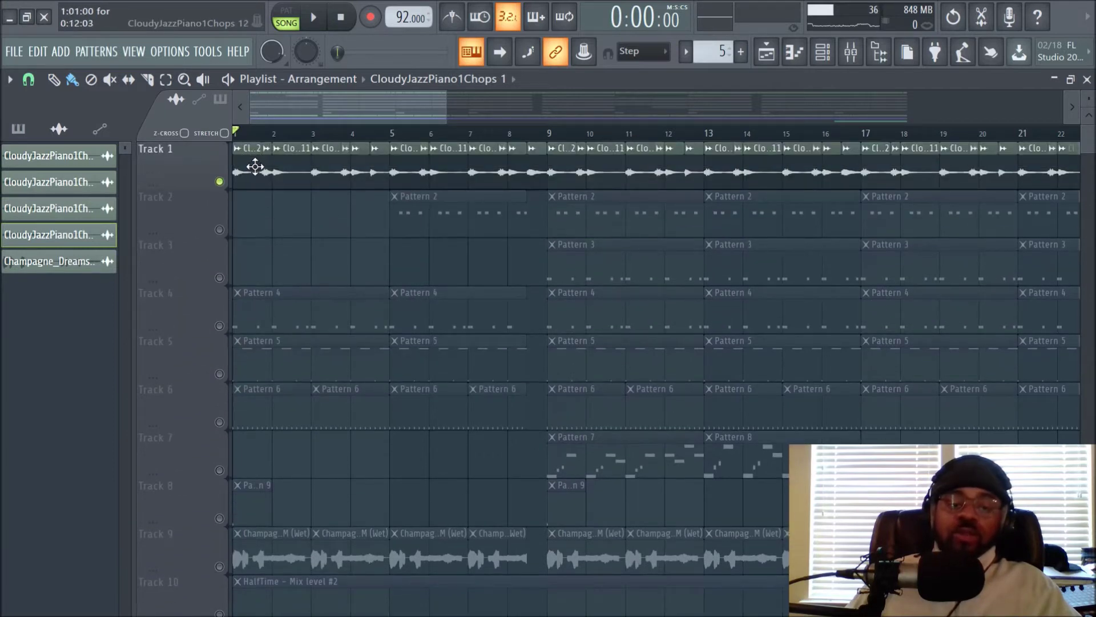
scroll(292, 111, up, 2)
drag(293, 110, 288, 111)
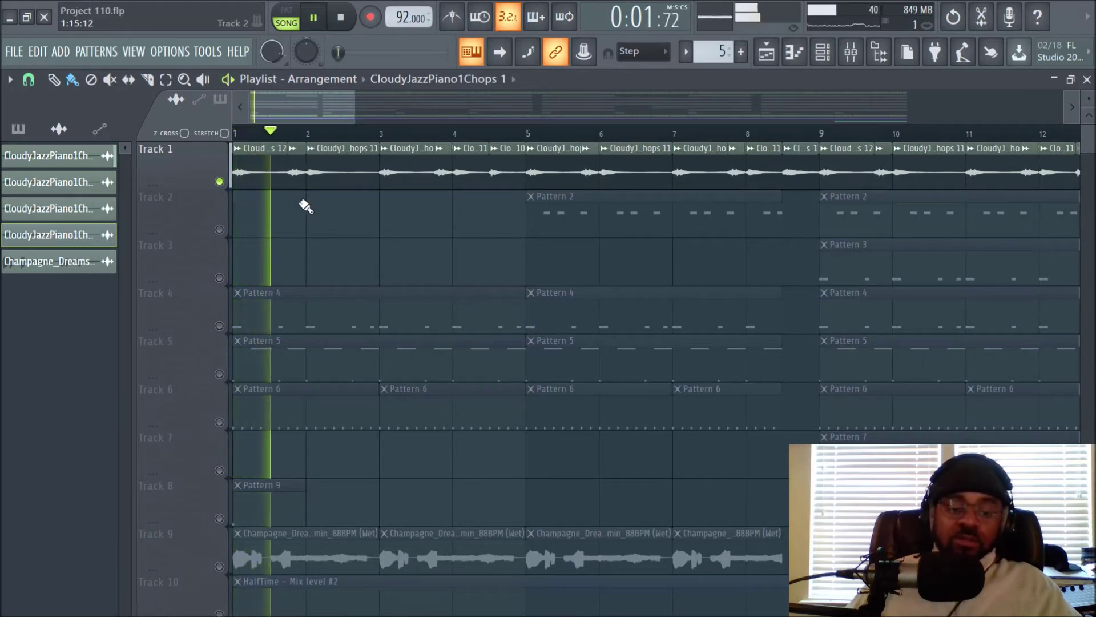
key(space)
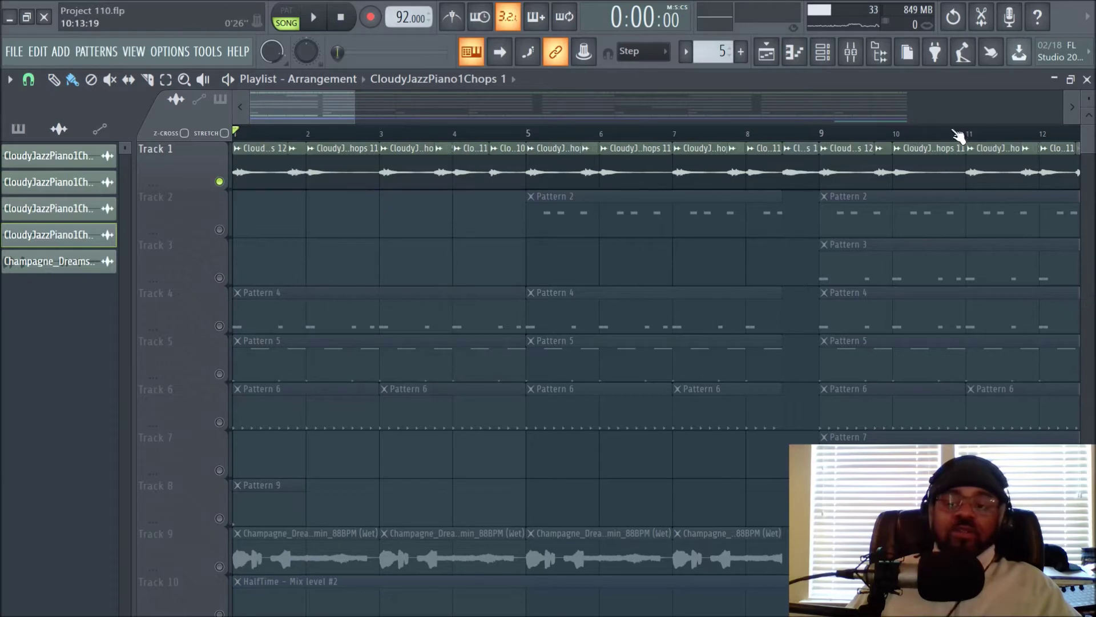
Step: Review the band settings of Fruity parametric EQ 2 on the Piano mixer track, and close the effect
click(851, 52)
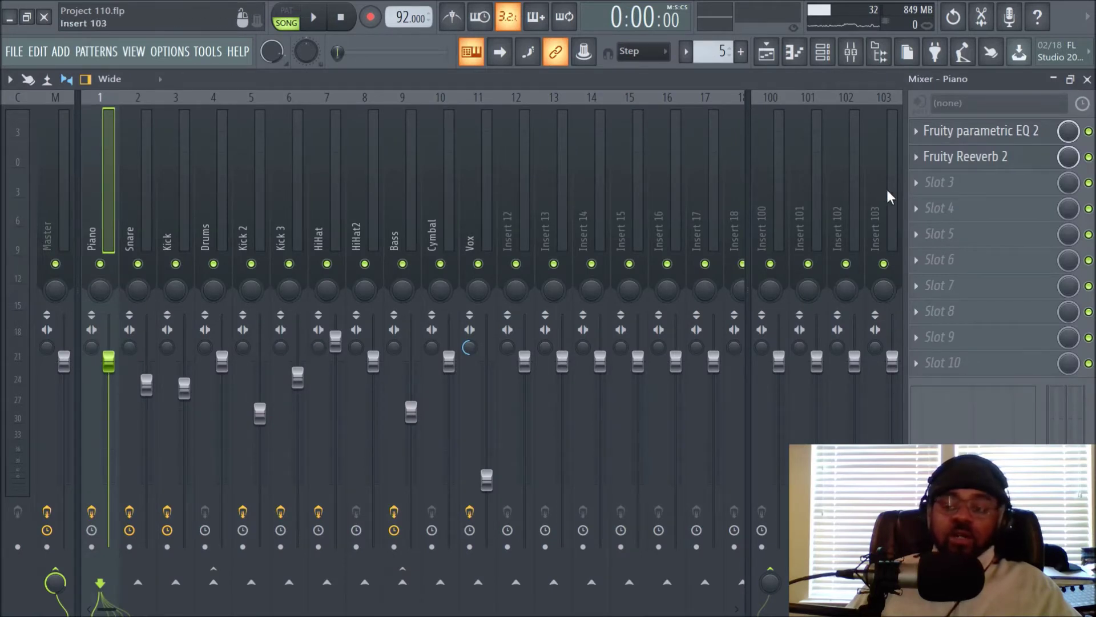
click(948, 134)
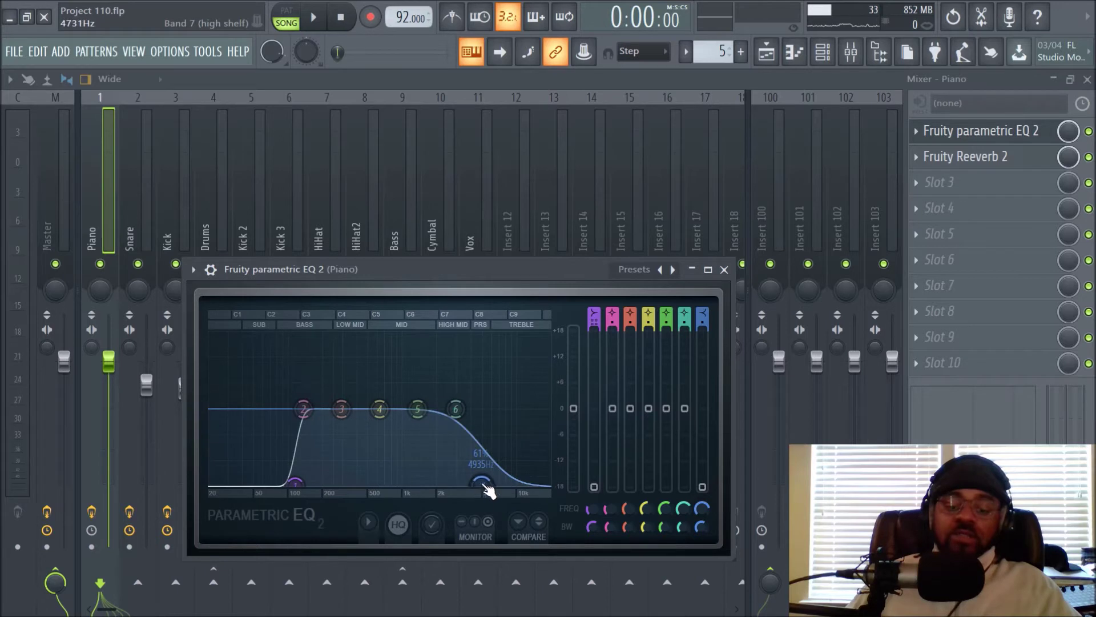
click(724, 270)
Step: Bypass Fruity parametric EQ 2 and Fruity Reeverb 2 on the Piano track, listening to the chops without the effects
key(space)
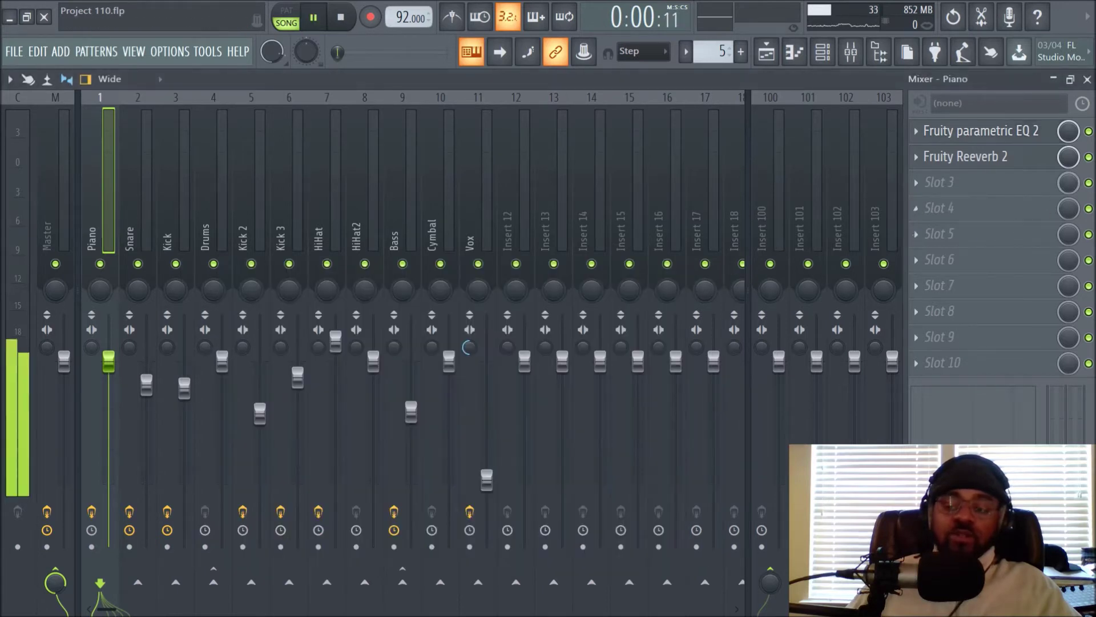
right_click(1088, 131)
key(Escape)
click(1088, 132)
key(space)
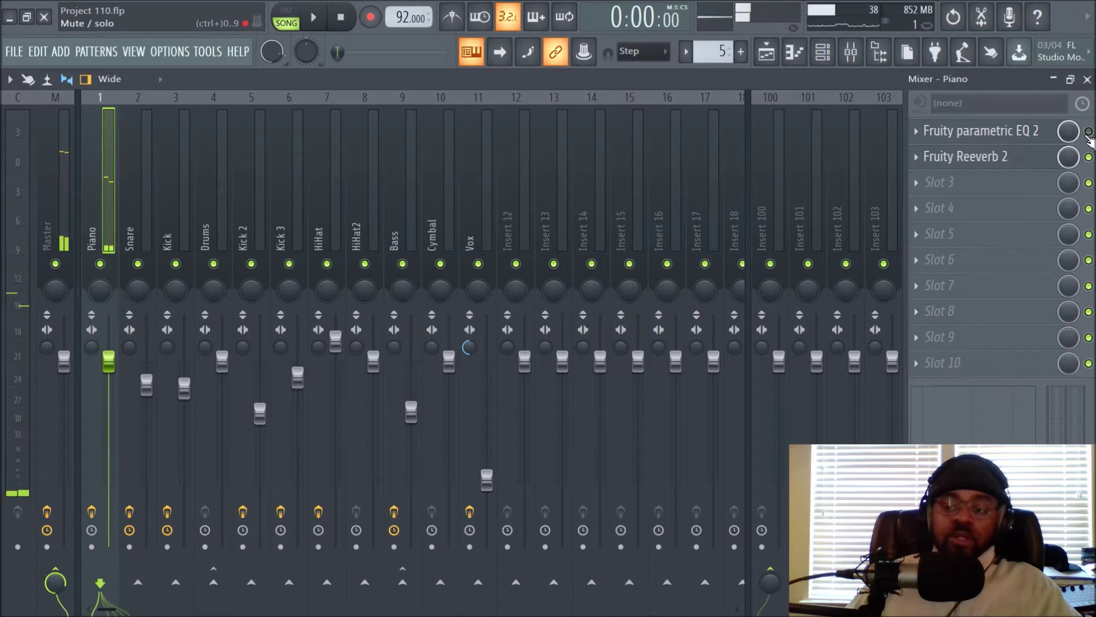
click(1089, 157)
key(space)
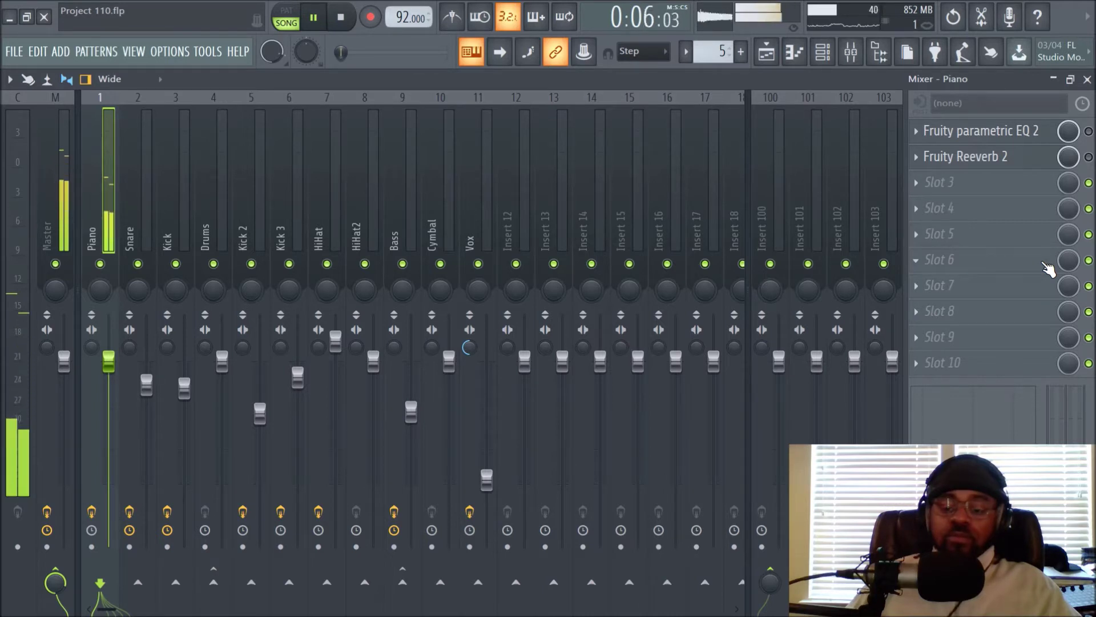
key(space)
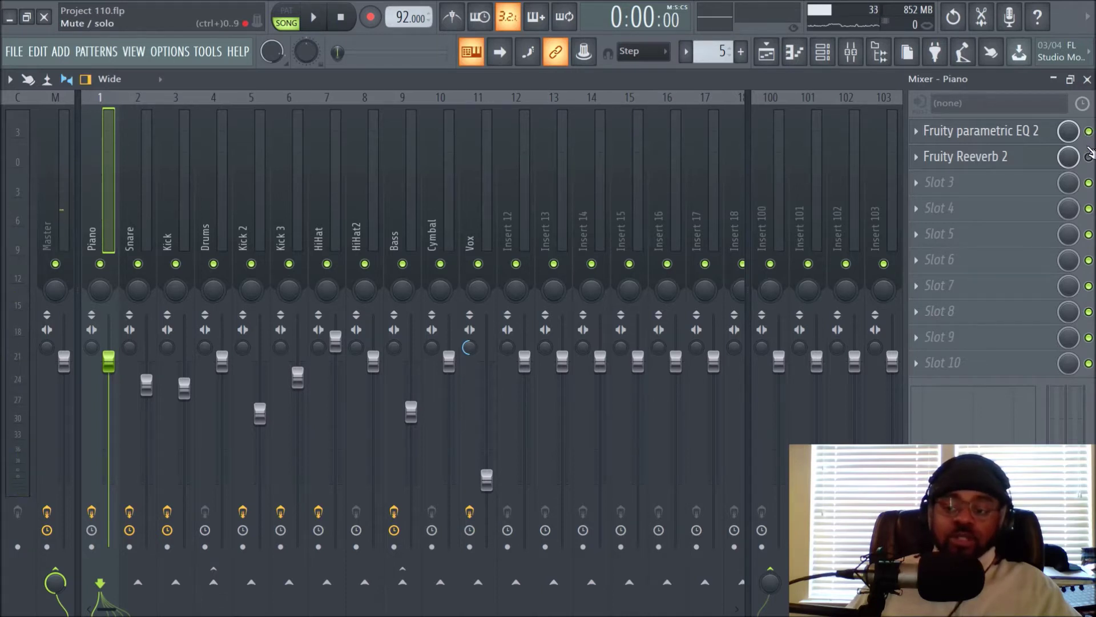
Step: Play the chops with the EQ re-enabled and again with Fruity Reeverb 2 re-enabled, and return to the playlist
key(space)
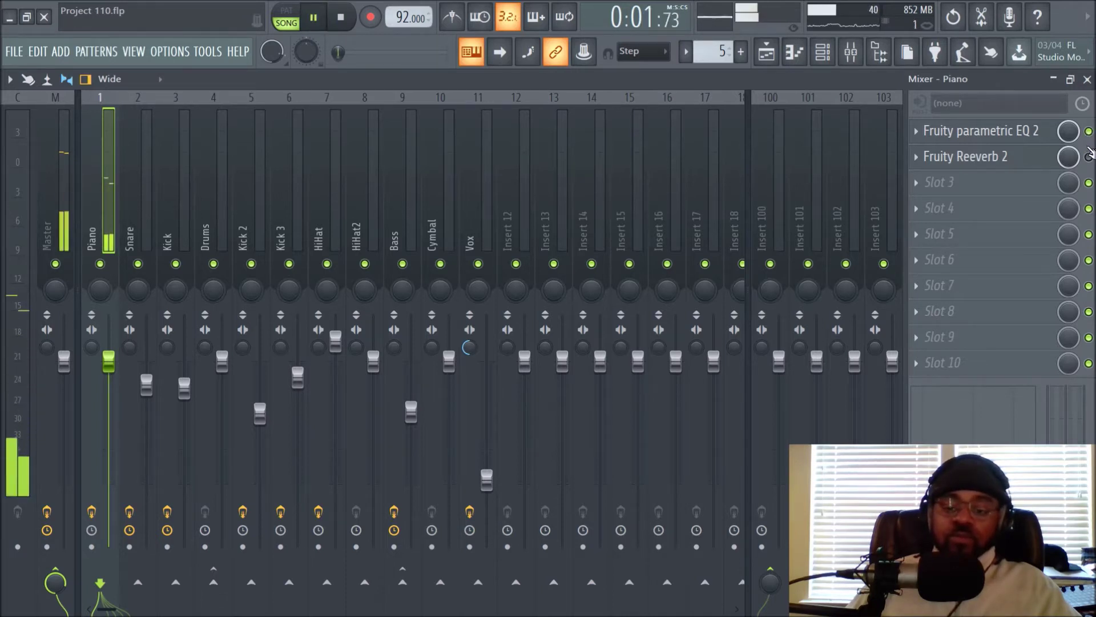
key(space)
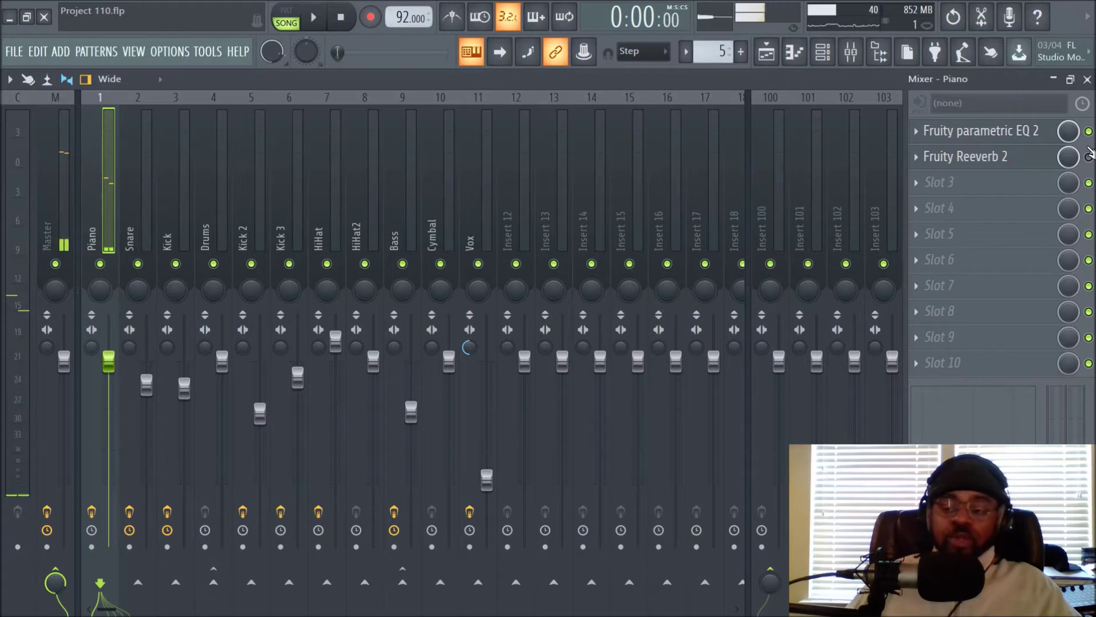
key(space)
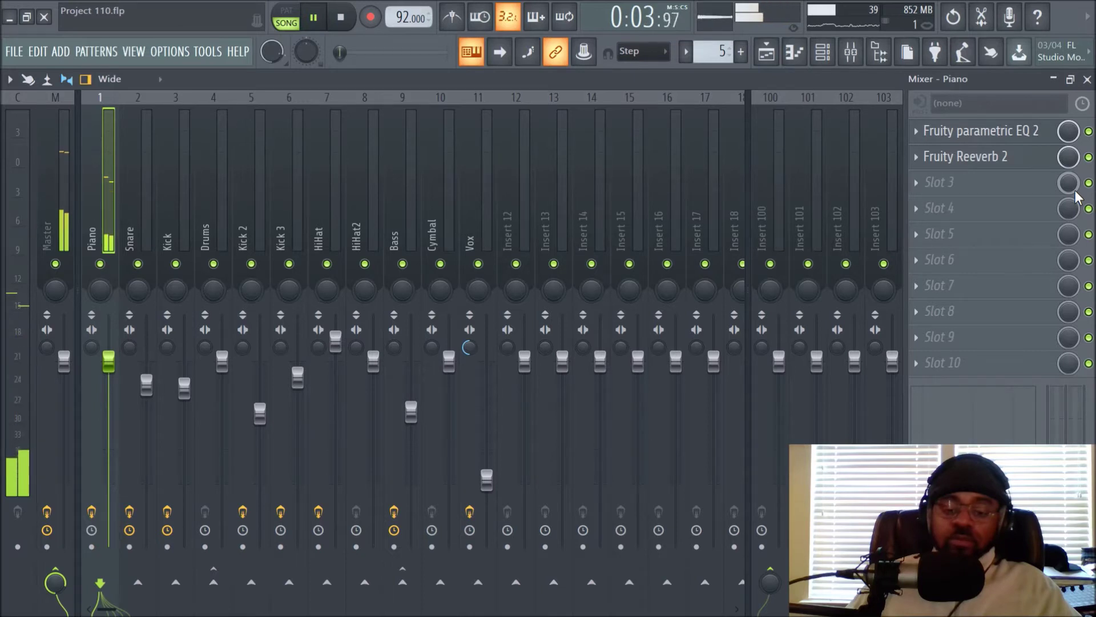
key(space)
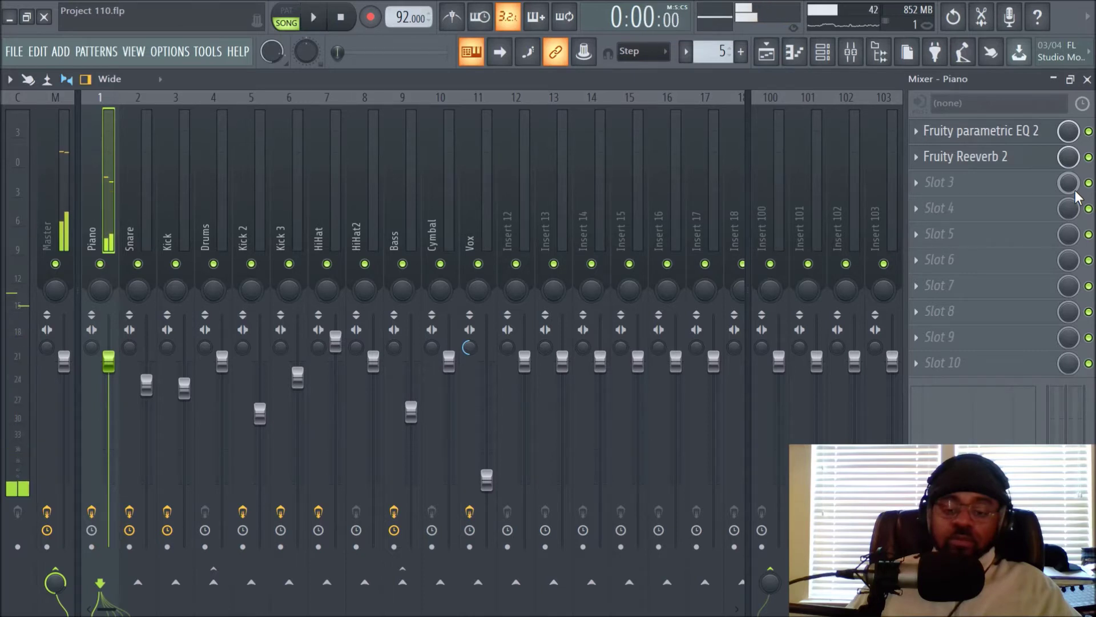
click(766, 54)
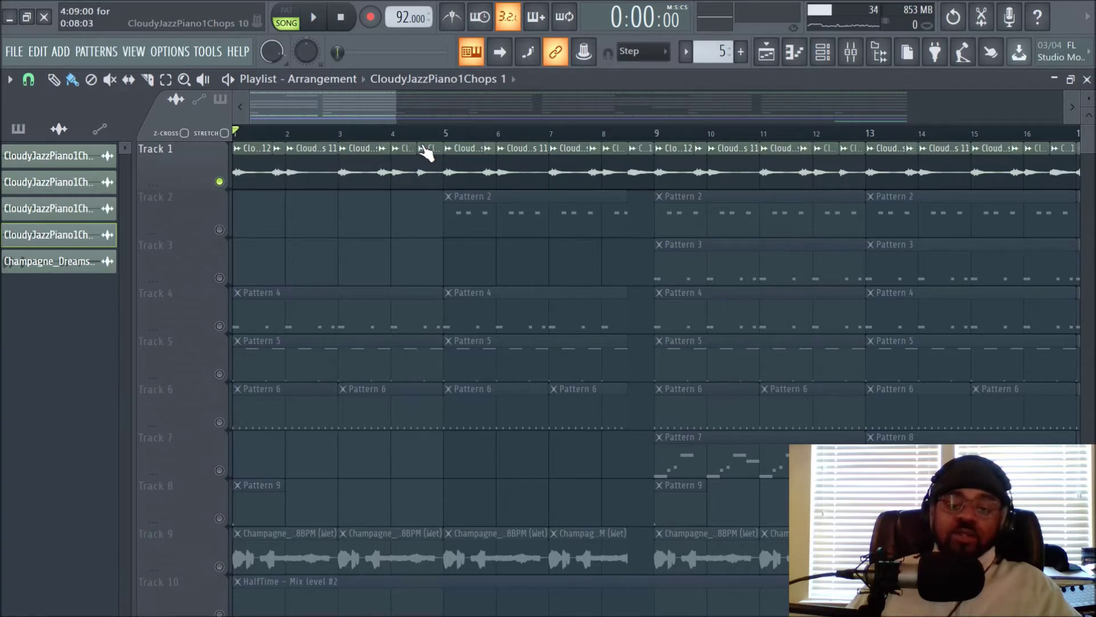
Step: Add the Edison effect to slot 3 of the Piano mixer track and place its window clear of the lower screen area
click(851, 52)
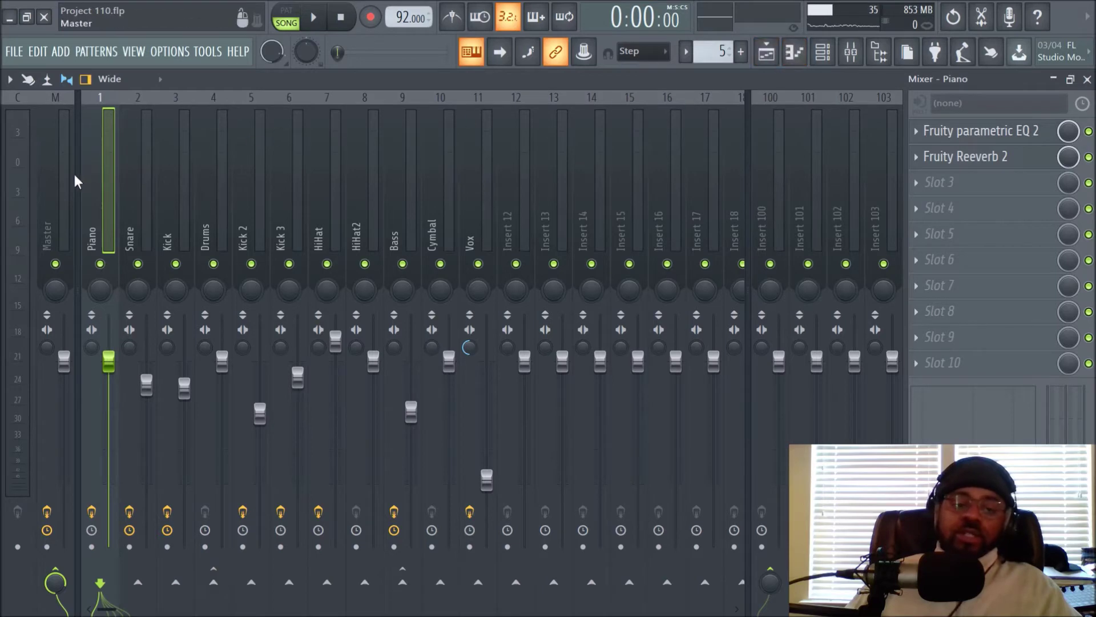
click(914, 182)
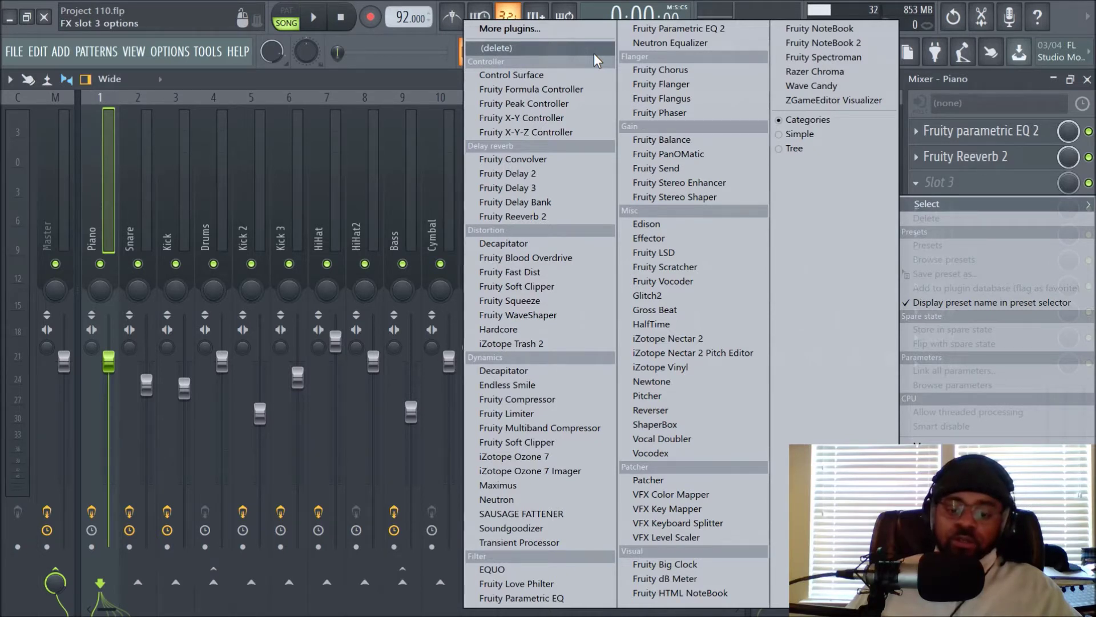
click(552, 34)
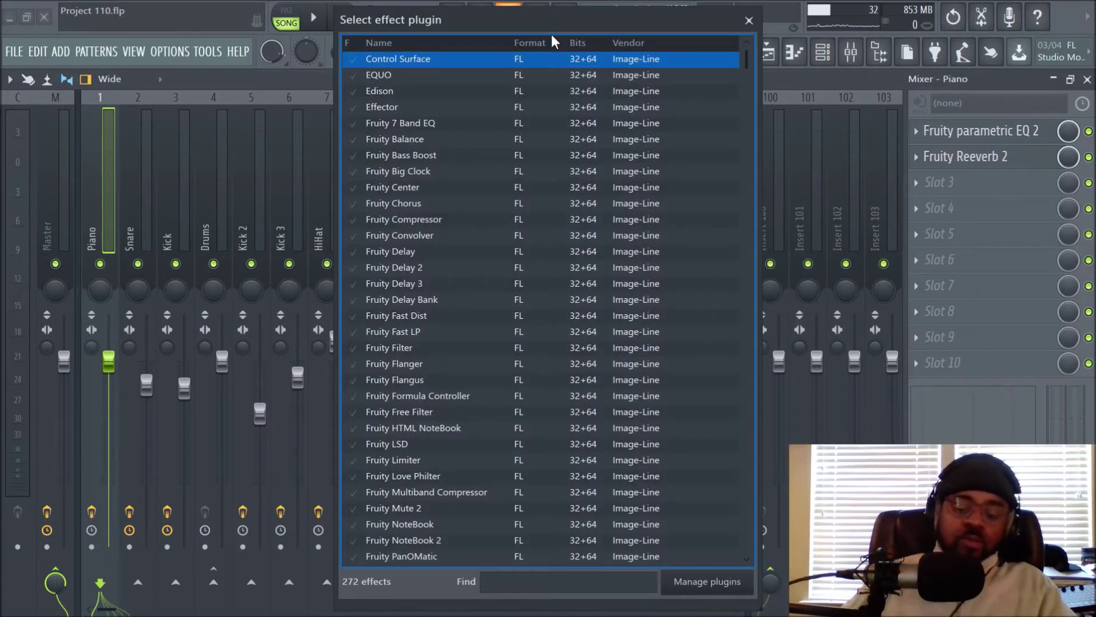
text(edis)
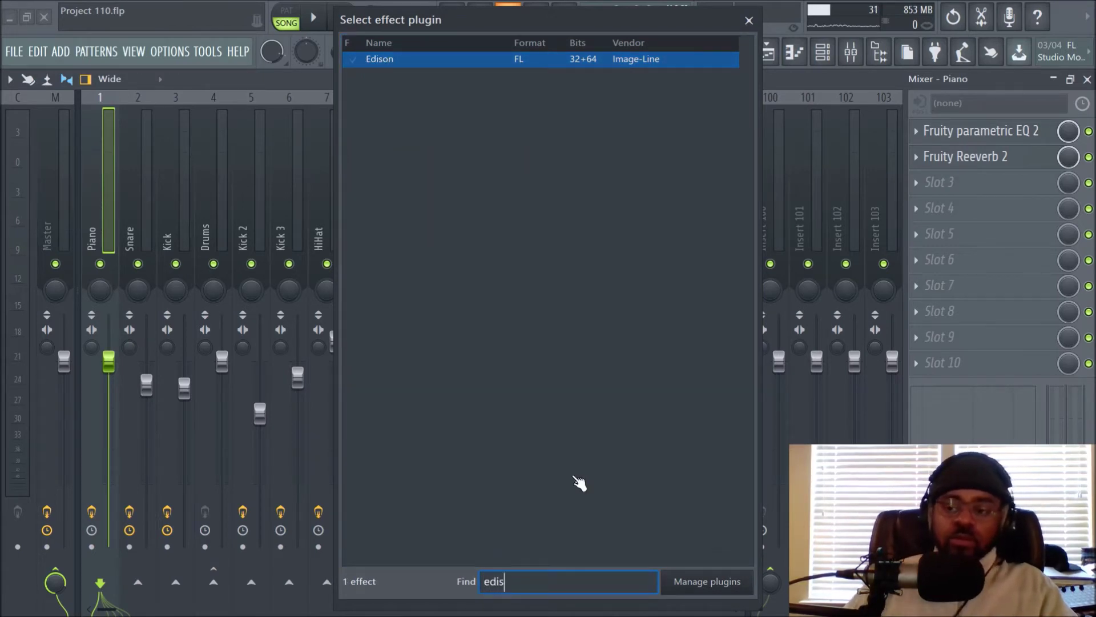
double_click(485, 60)
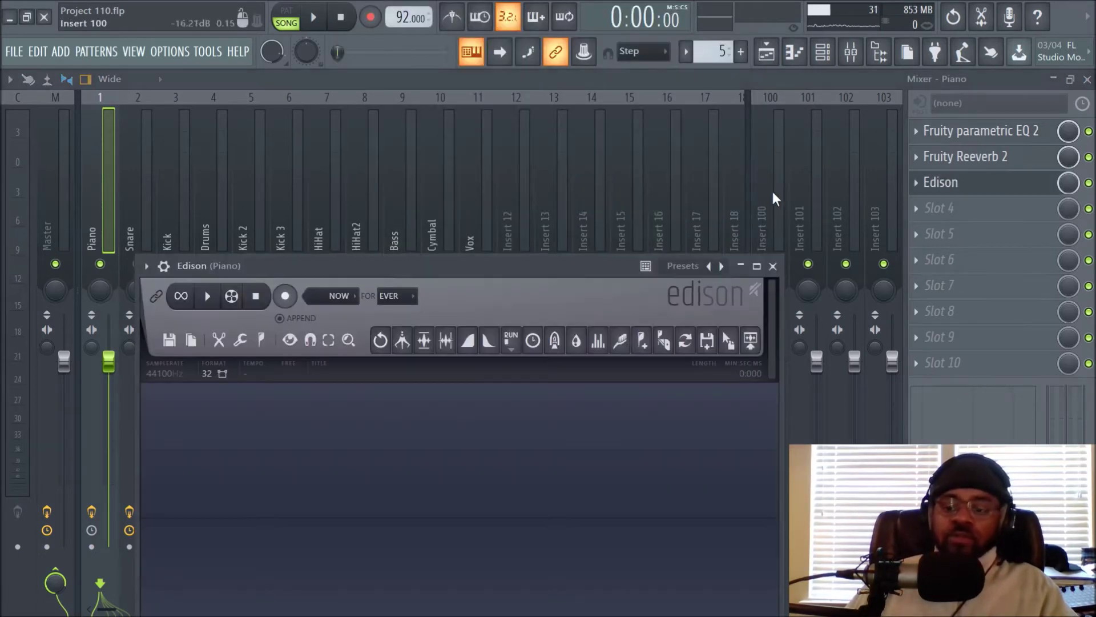
drag(563, 265, 685, 149)
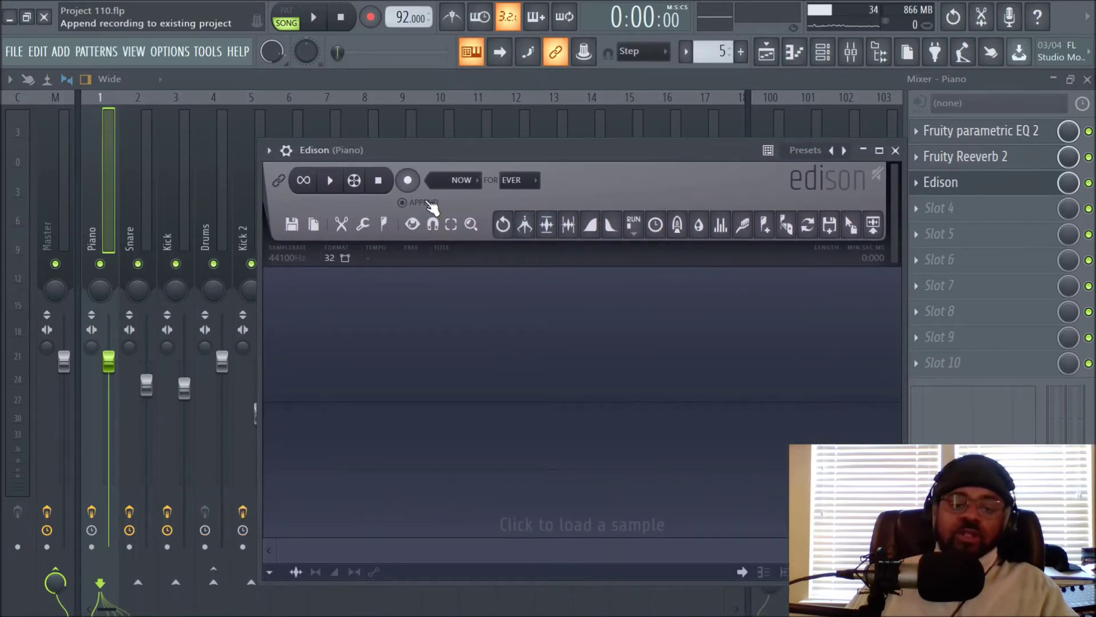
Step: Set Edison to start recording On play and arm its recording
click(473, 180)
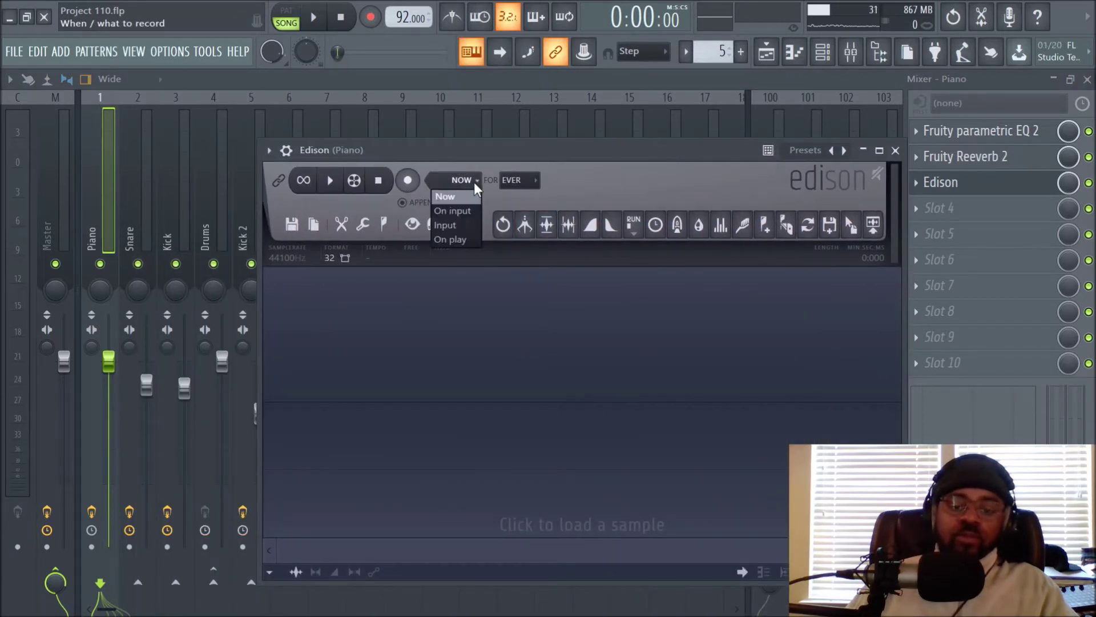
click(468, 242)
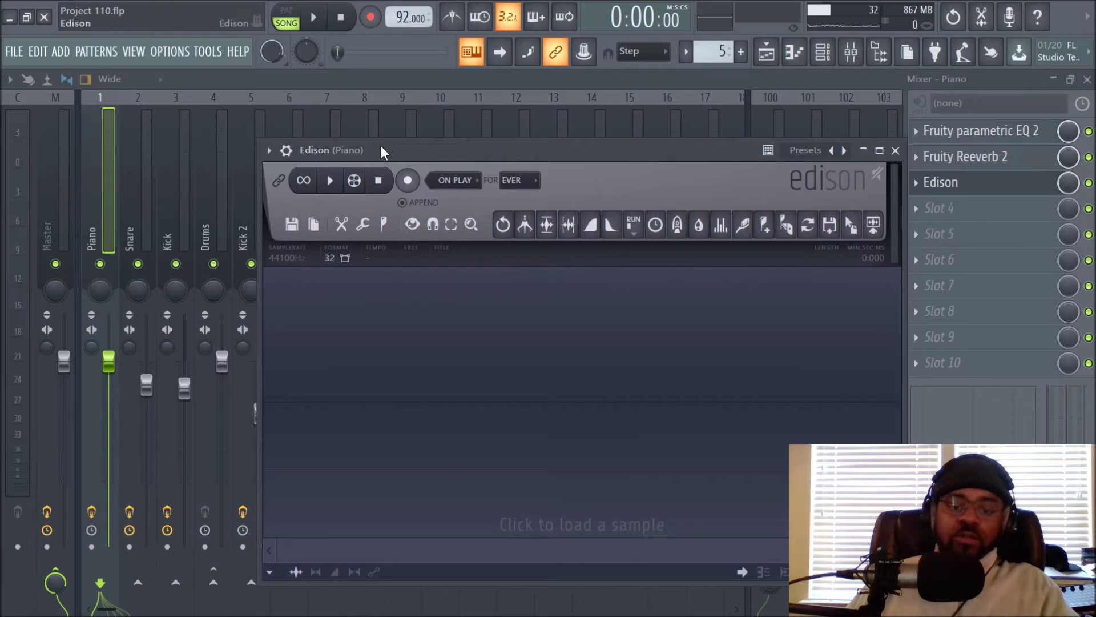
click(408, 180)
click(331, 189)
click(409, 182)
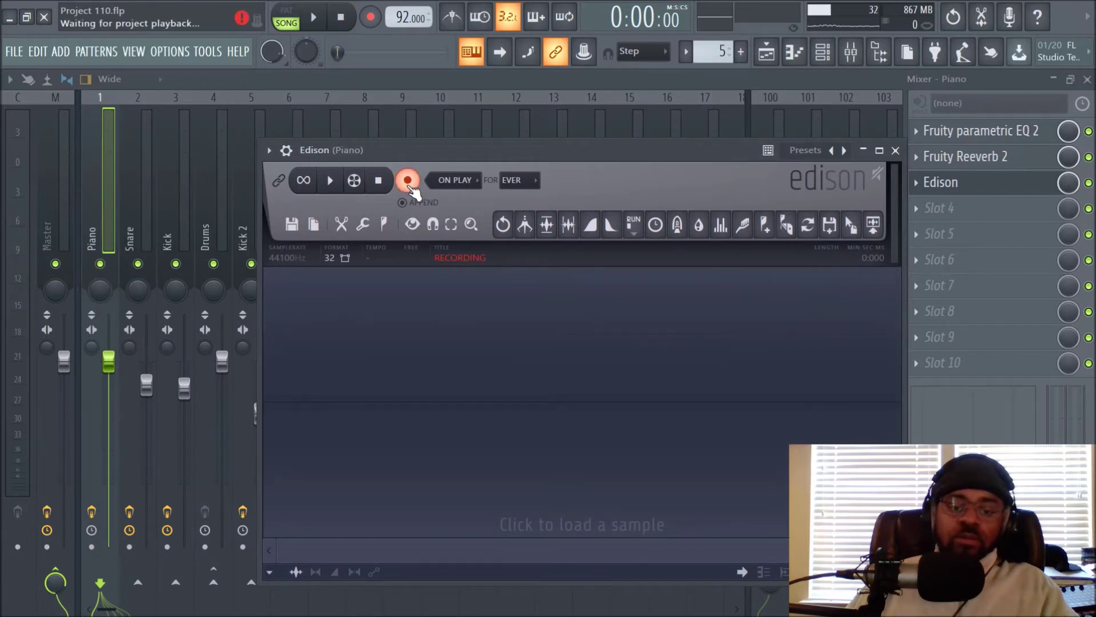
click(378, 182)
click(409, 182)
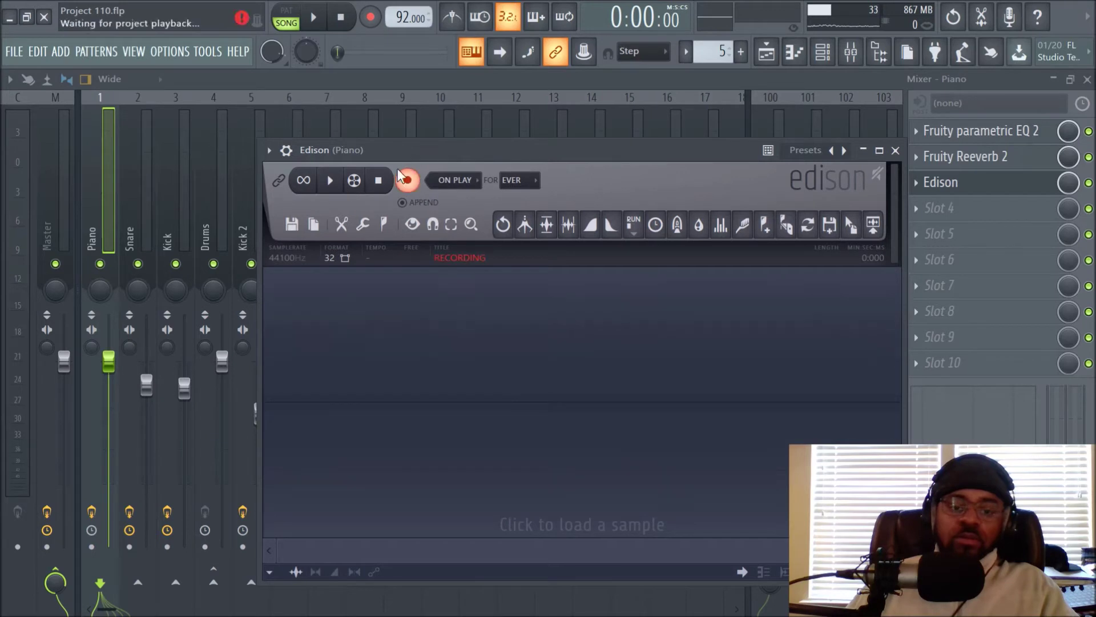
Step: Record about 10.8 seconds of the piano chops into Edison by playing the song, and stop both
click(315, 18)
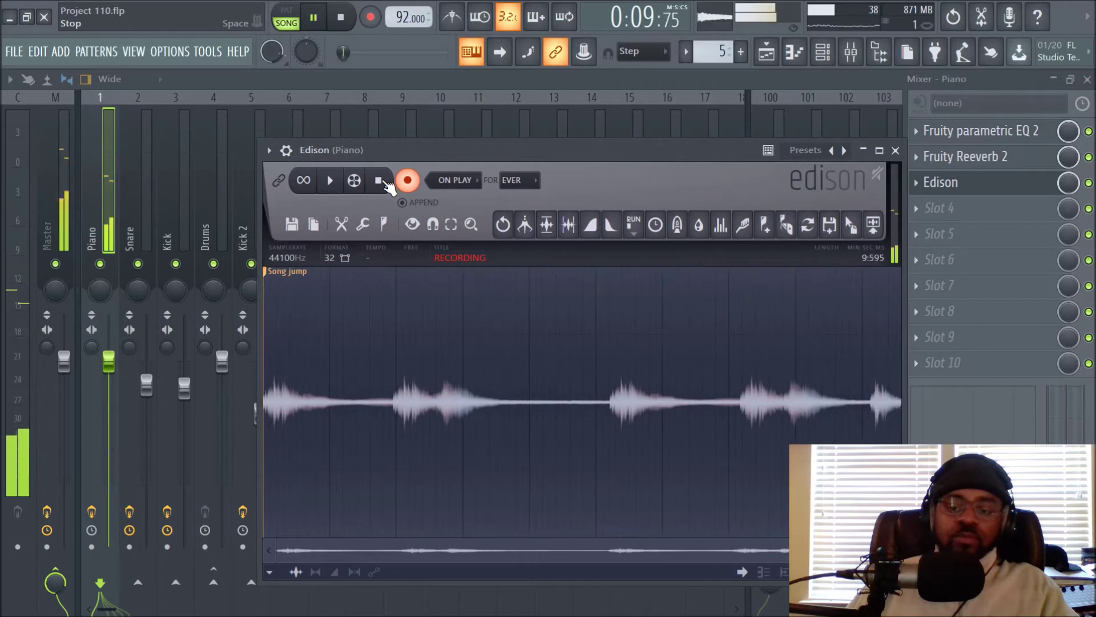
click(379, 180)
key(space)
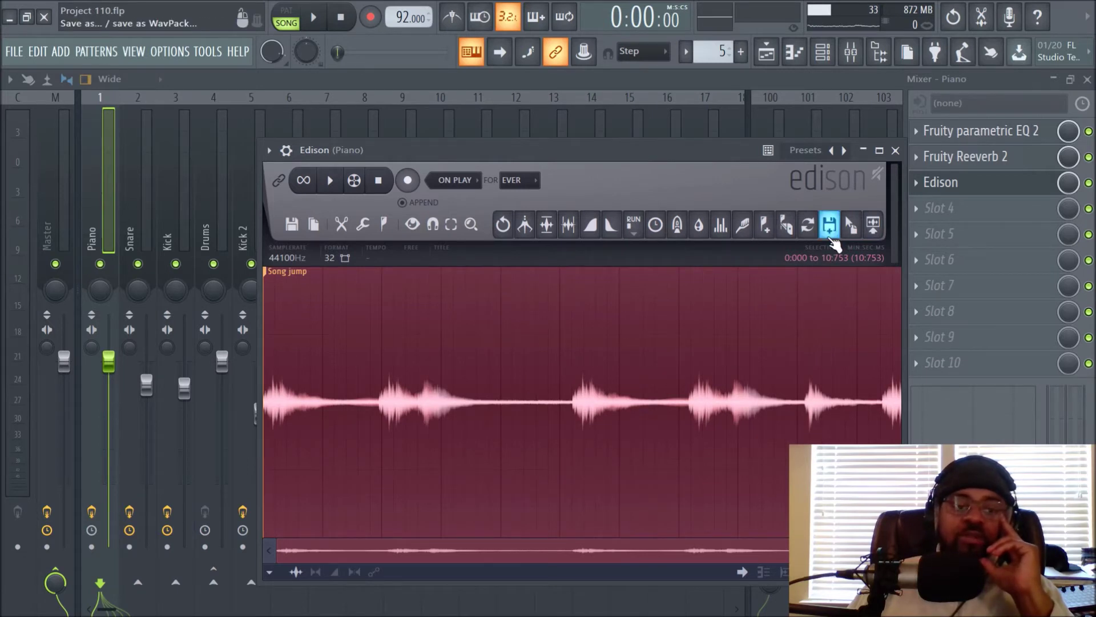
Step: Save the piano recording from Edison, close its window and briefly play the song
right_click(829, 224)
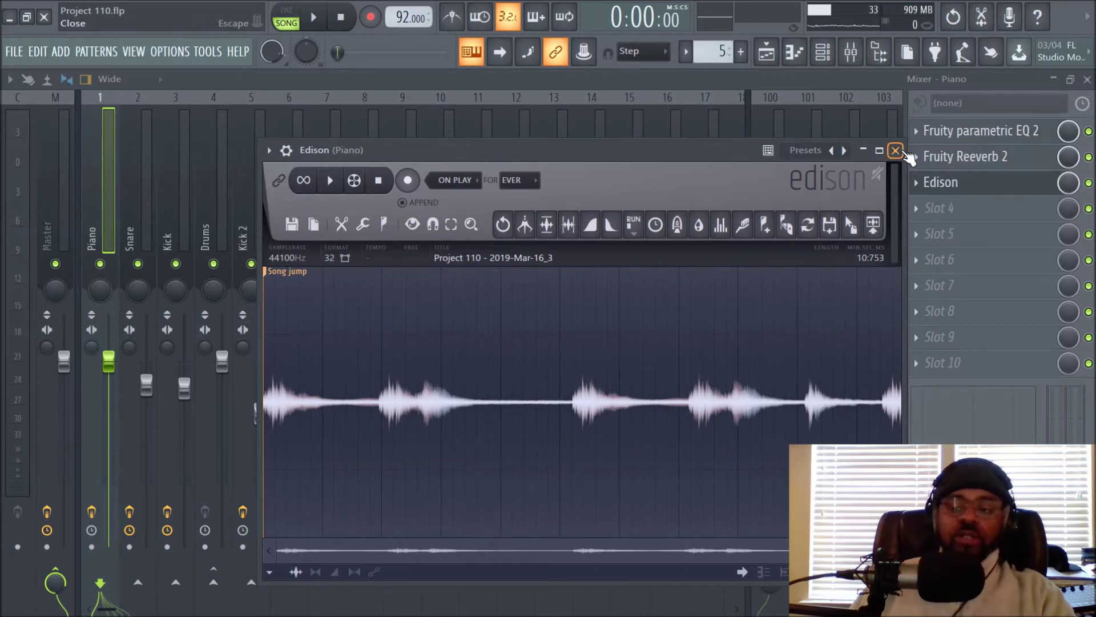
click(895, 150)
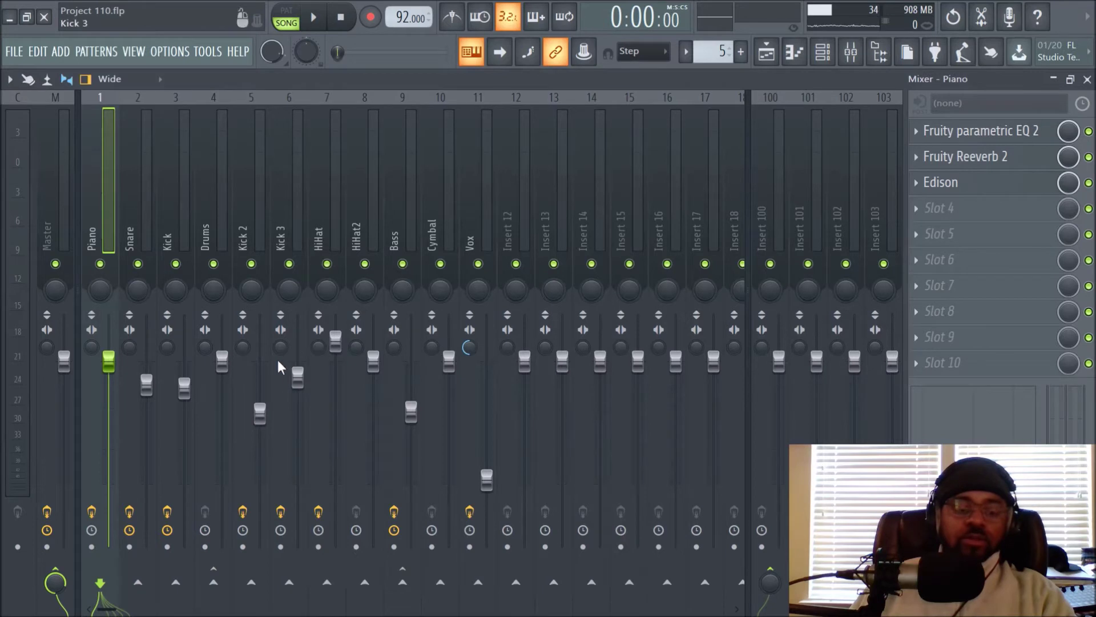
key(space)
key(space)
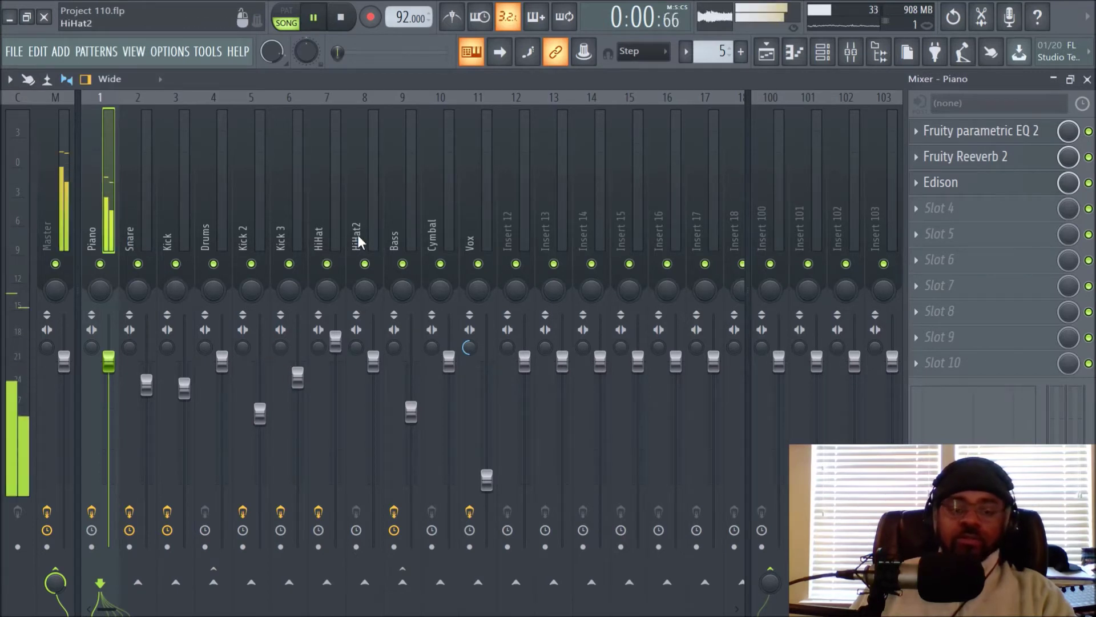
Step: Reopen Edison on the Piano track and record a second take of about 10.9 seconds with recording triggered On play
click(948, 183)
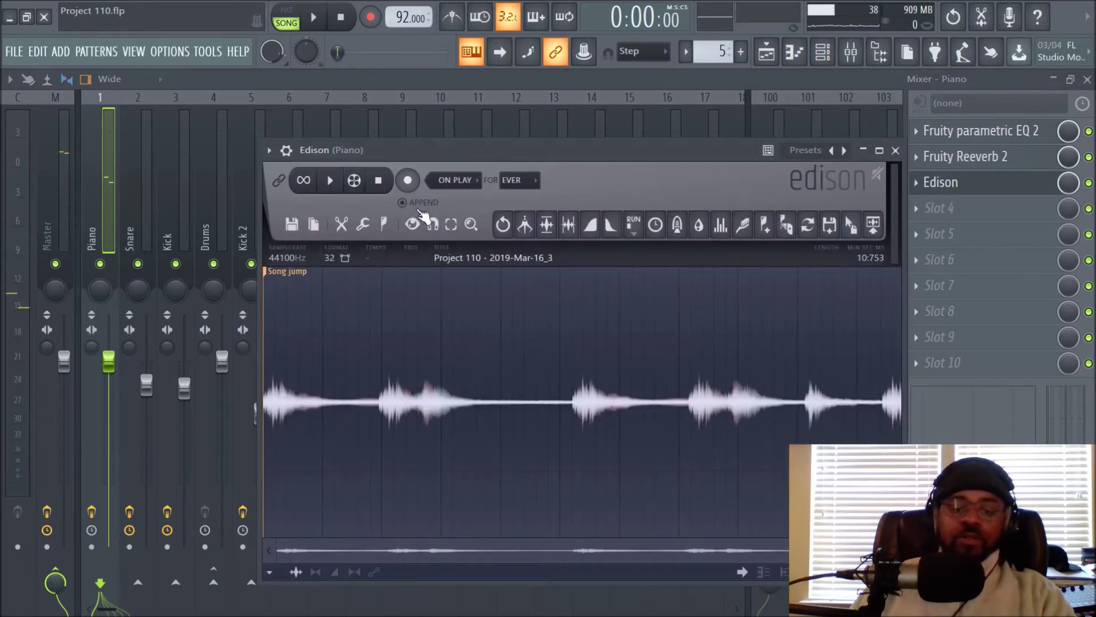
click(409, 181)
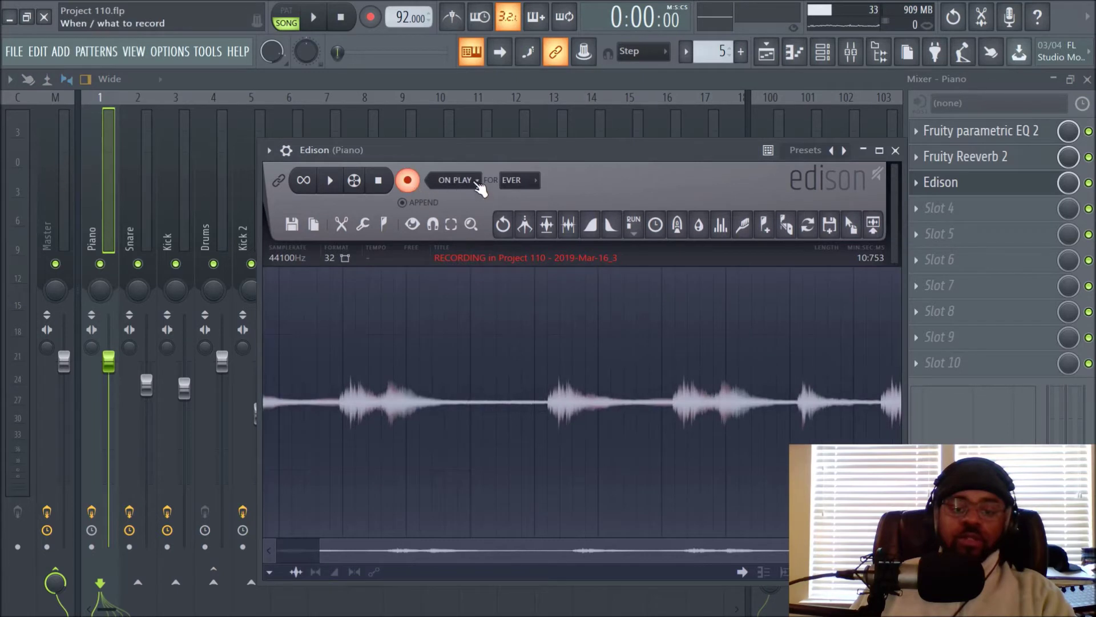
click(476, 181)
click(457, 239)
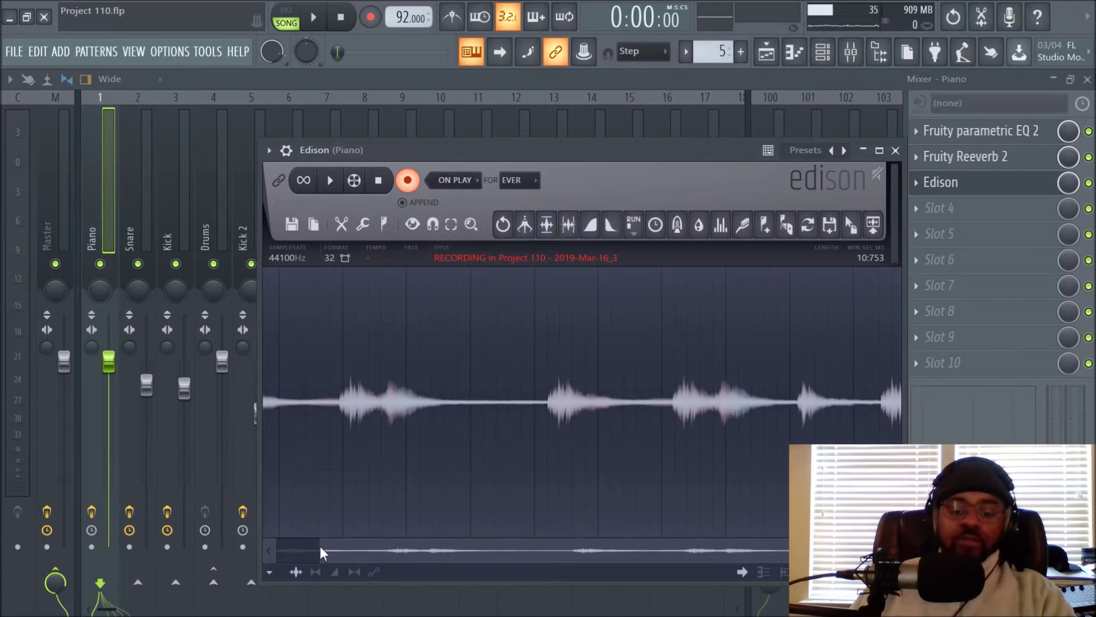
click(318, 23)
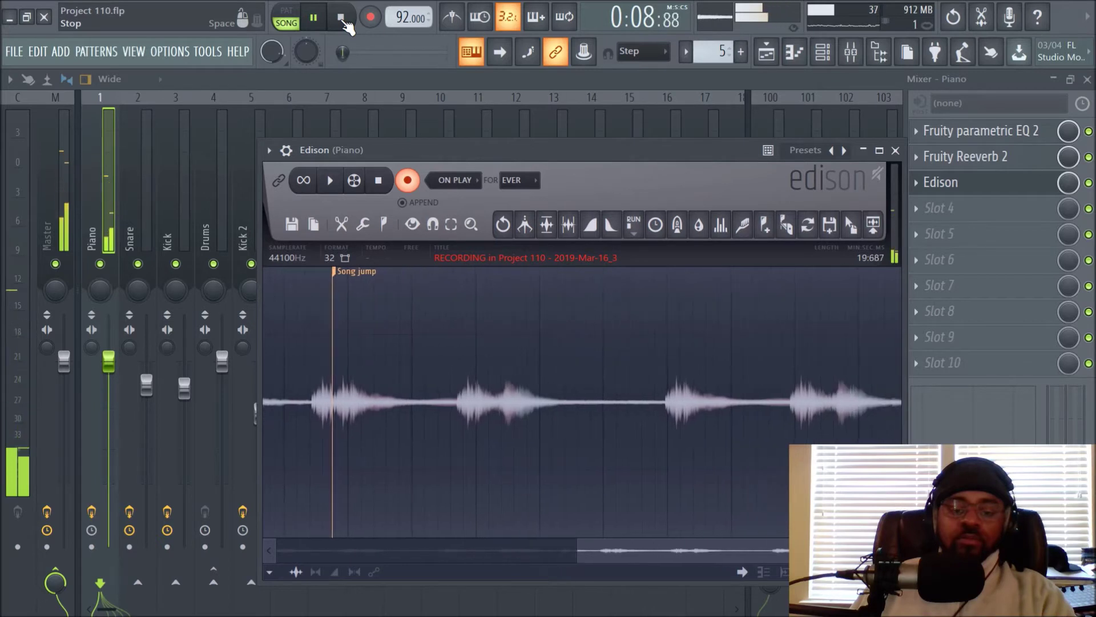
click(343, 19)
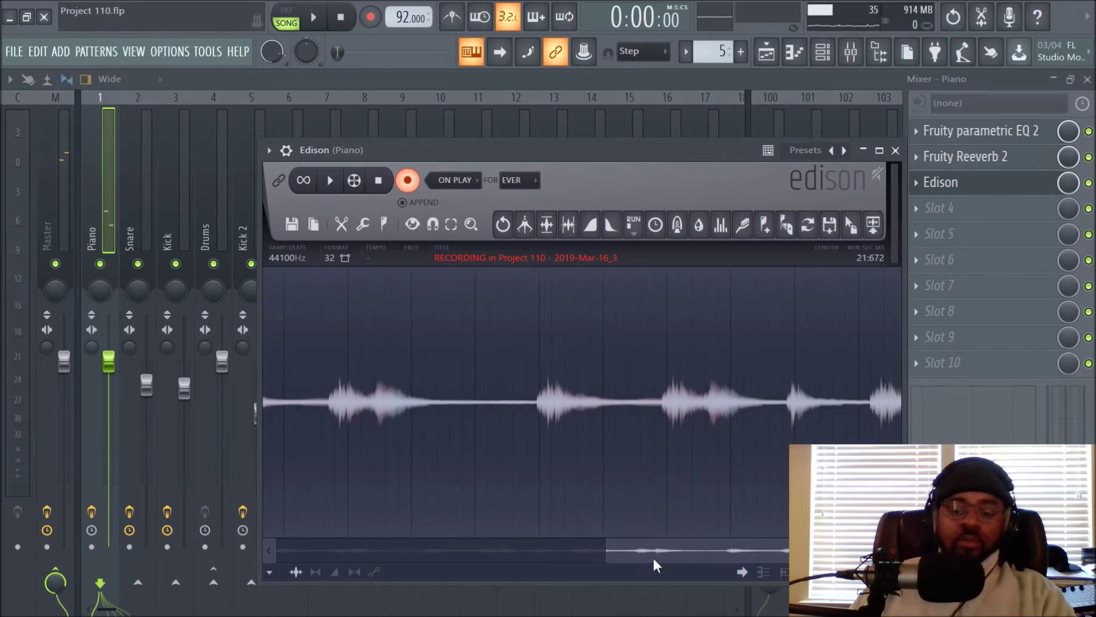
click(407, 180)
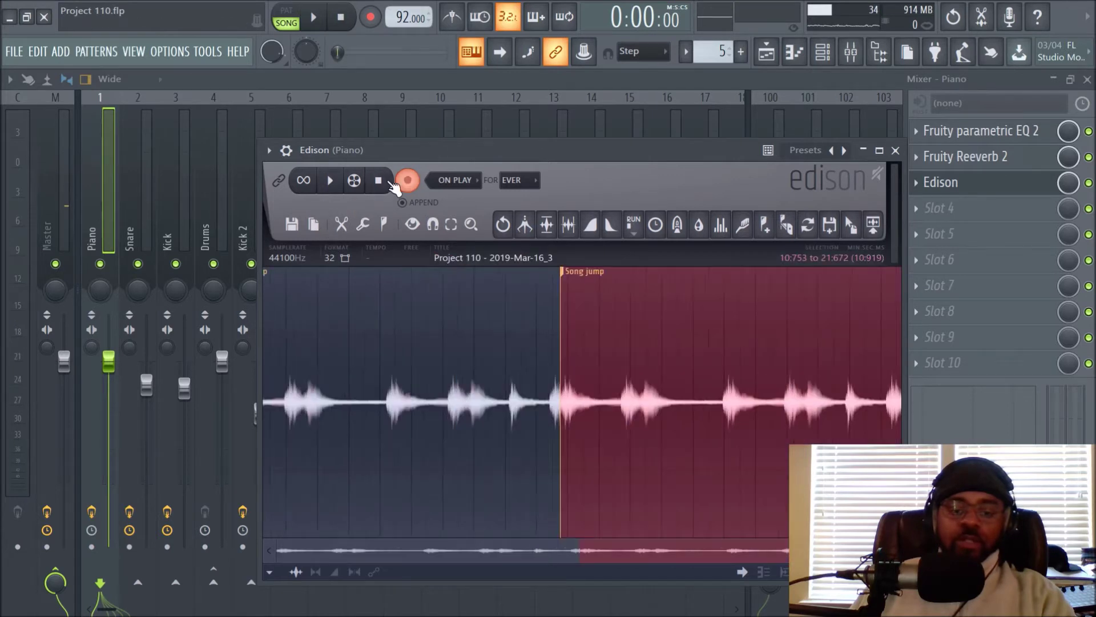
Step: Select the first take's region in Edison and load only that selection back into the editor
click(588, 276)
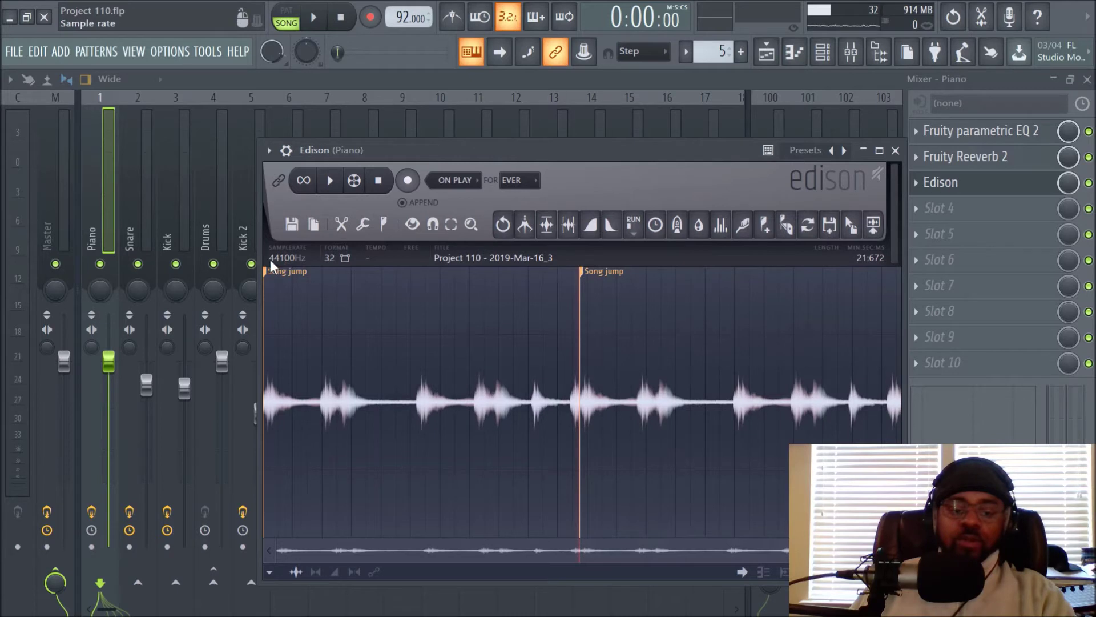
click(271, 275)
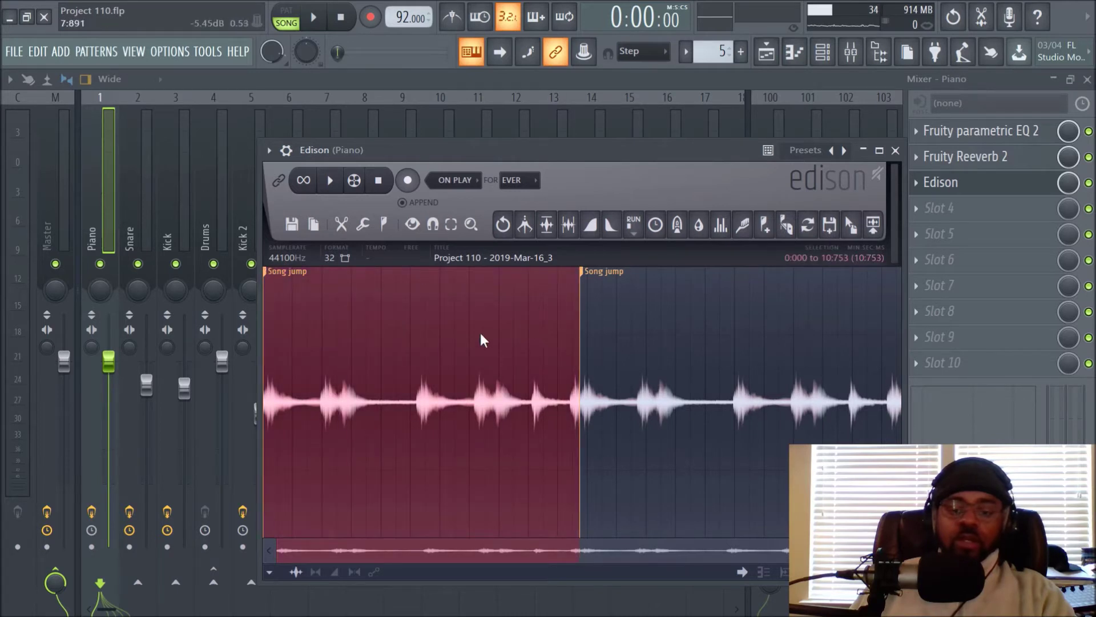
drag(851, 233, 328, 145)
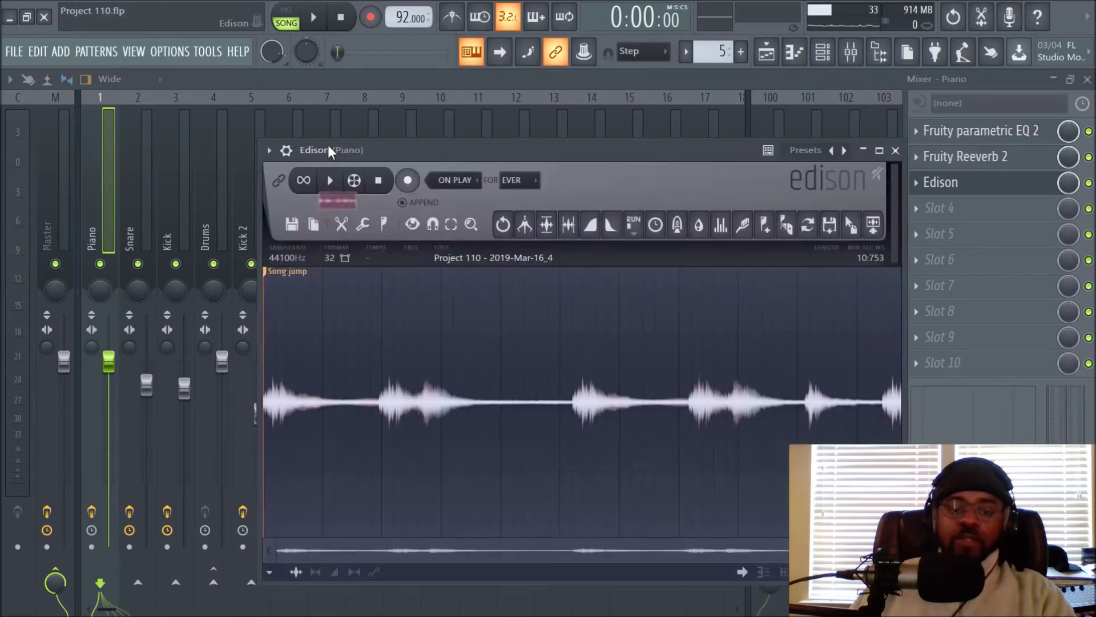
Step: Change the recorded sample's format to 16-bit integer in its properties and accept
right_click(549, 315)
mouse_move(564, 336)
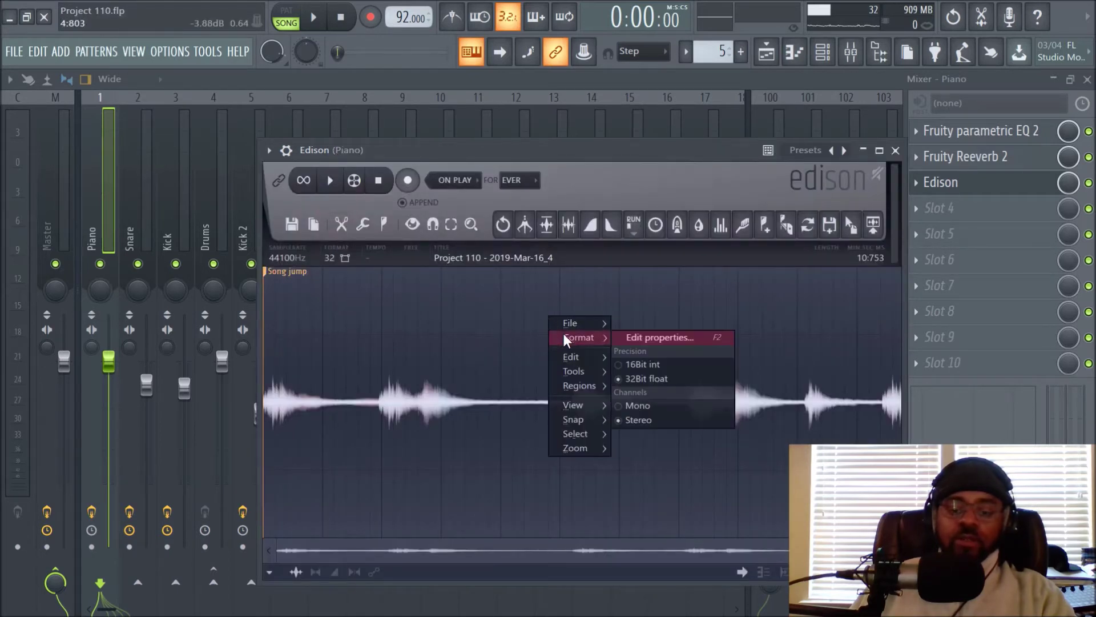
click(643, 336)
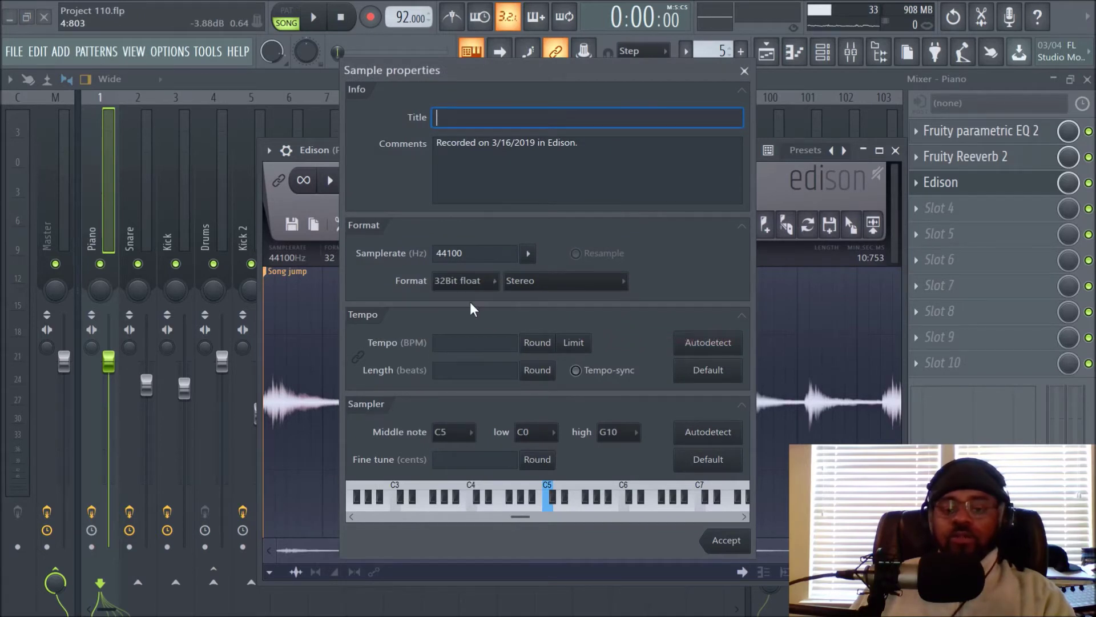
click(493, 282)
click(485, 296)
click(727, 541)
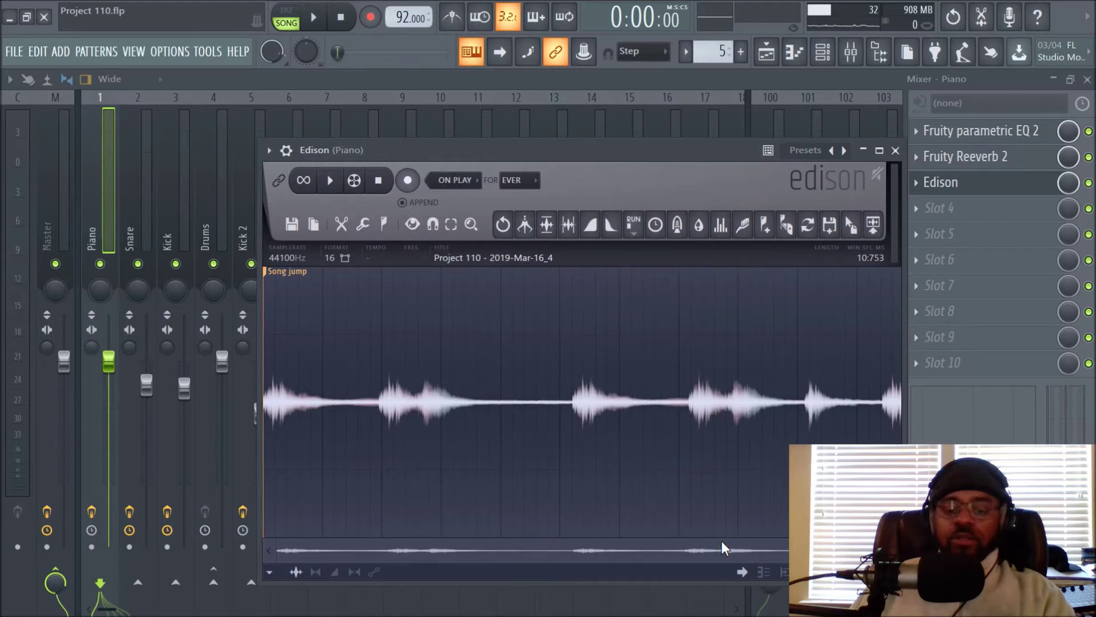
Step: Play back the piano recording in Edison, stop it and close the Edison window
click(337, 184)
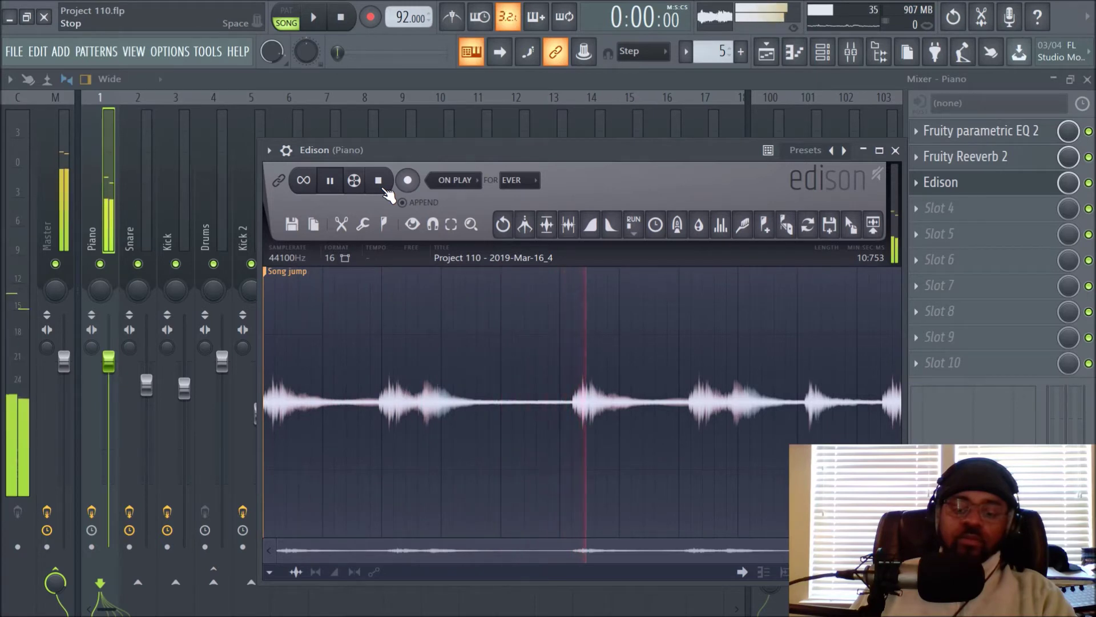
click(379, 181)
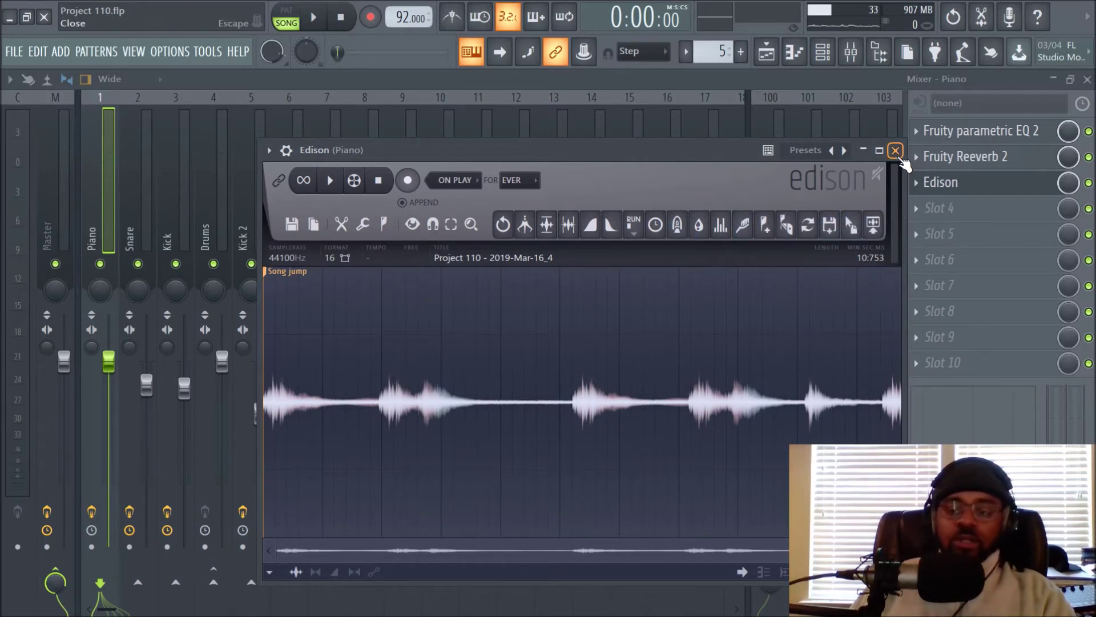
click(895, 151)
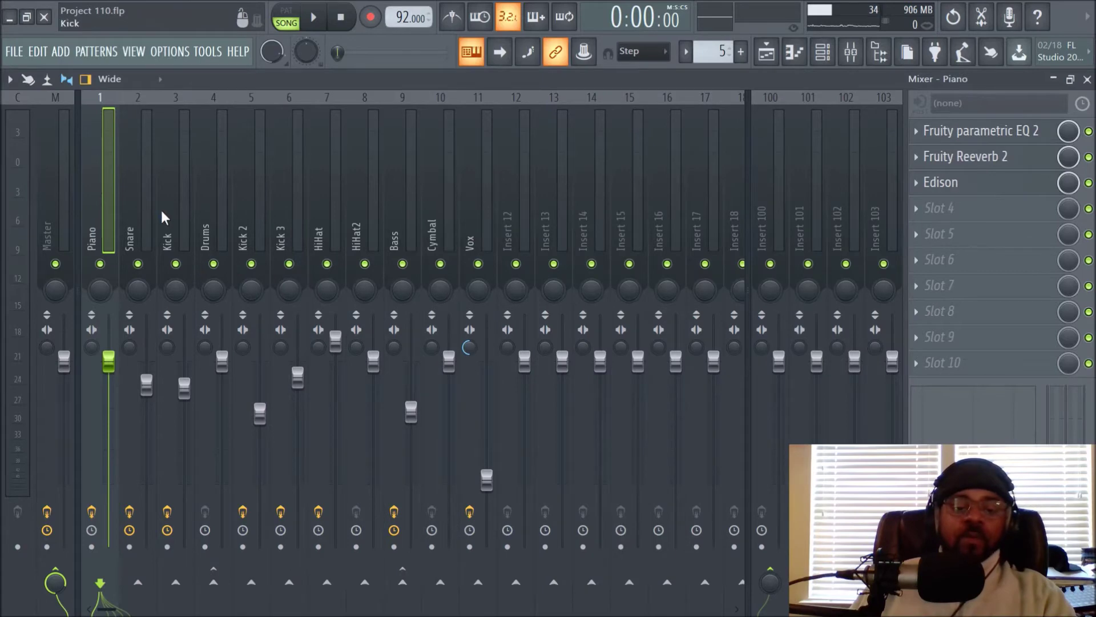
Step: Show the playlist, solo Track 2 and briefly play from bar 5, and play again with Track 3 unmuted as well
scroll(173, 201, down, 3)
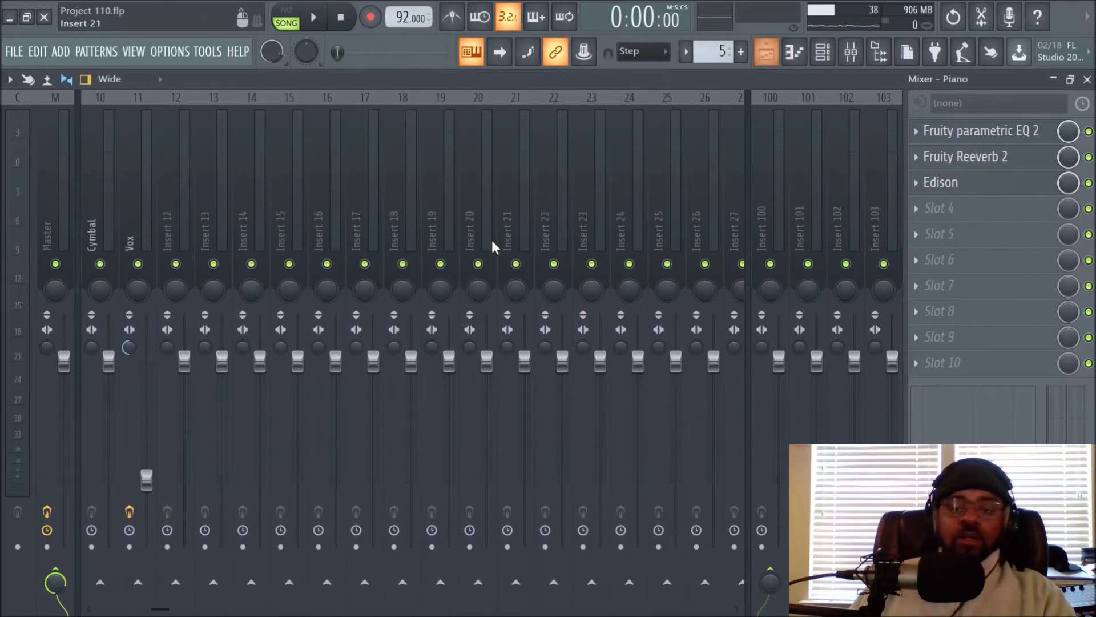
scroll(547, 228, up, 3)
click(767, 52)
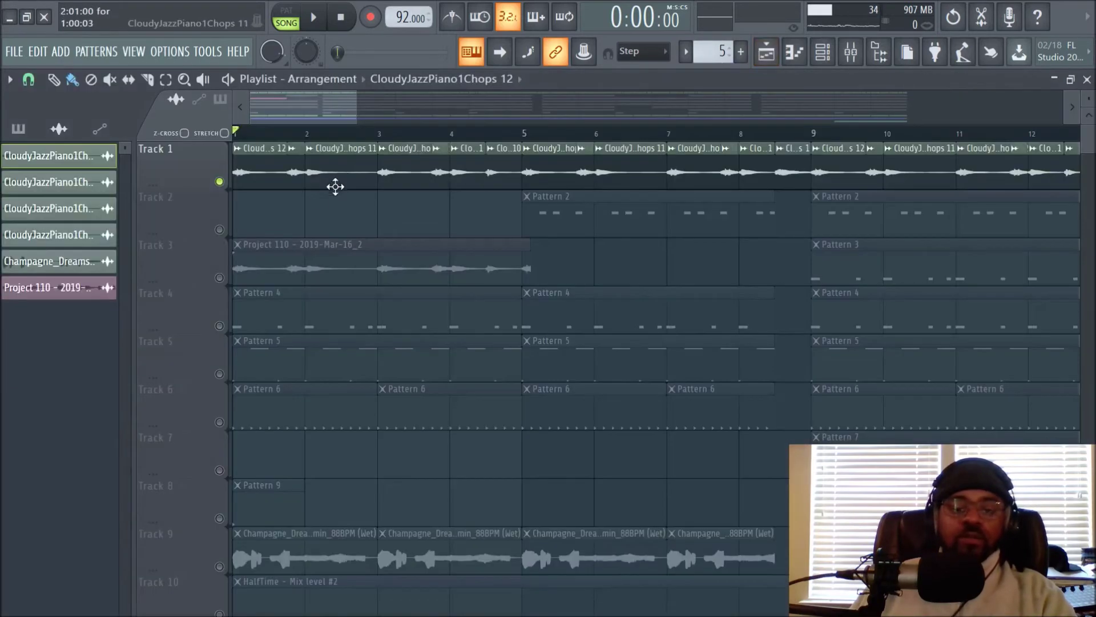
click(524, 135)
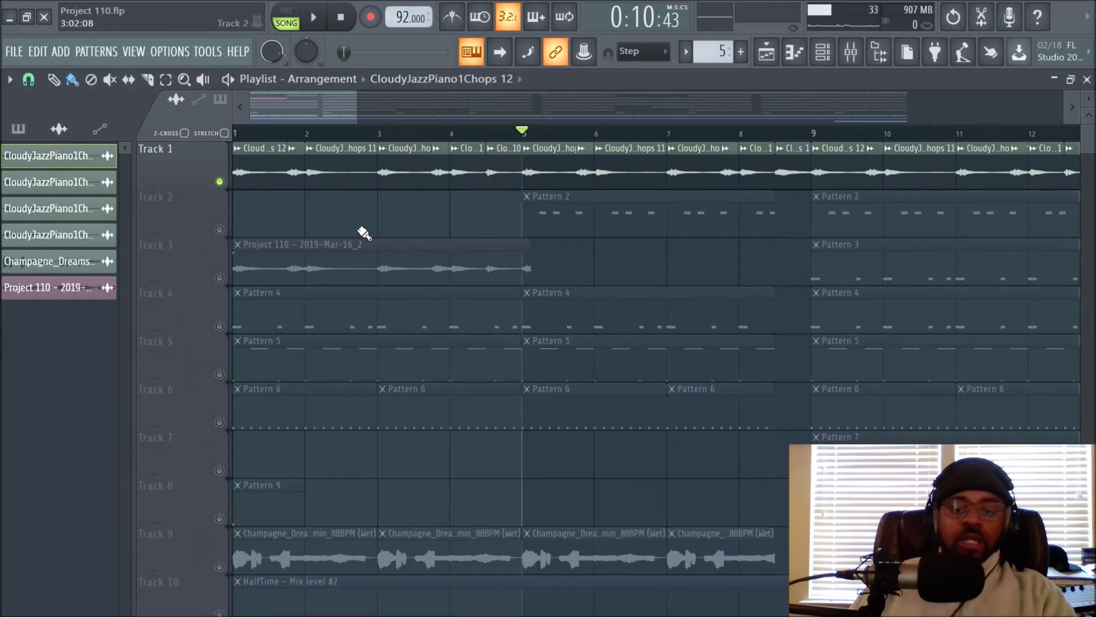
right_click(219, 229)
key(space)
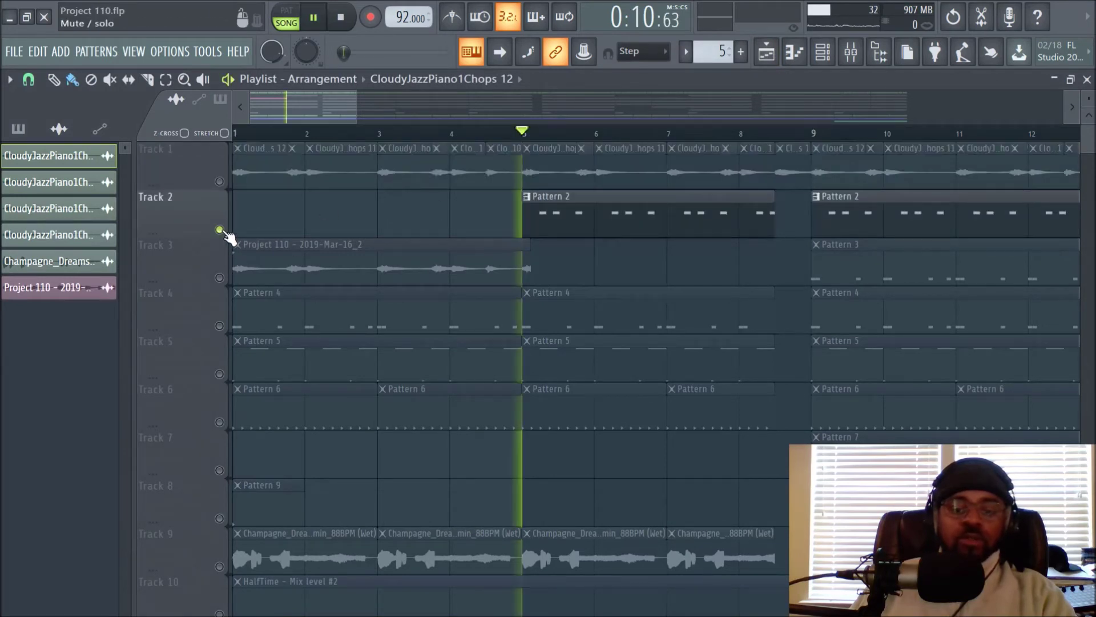
key(space)
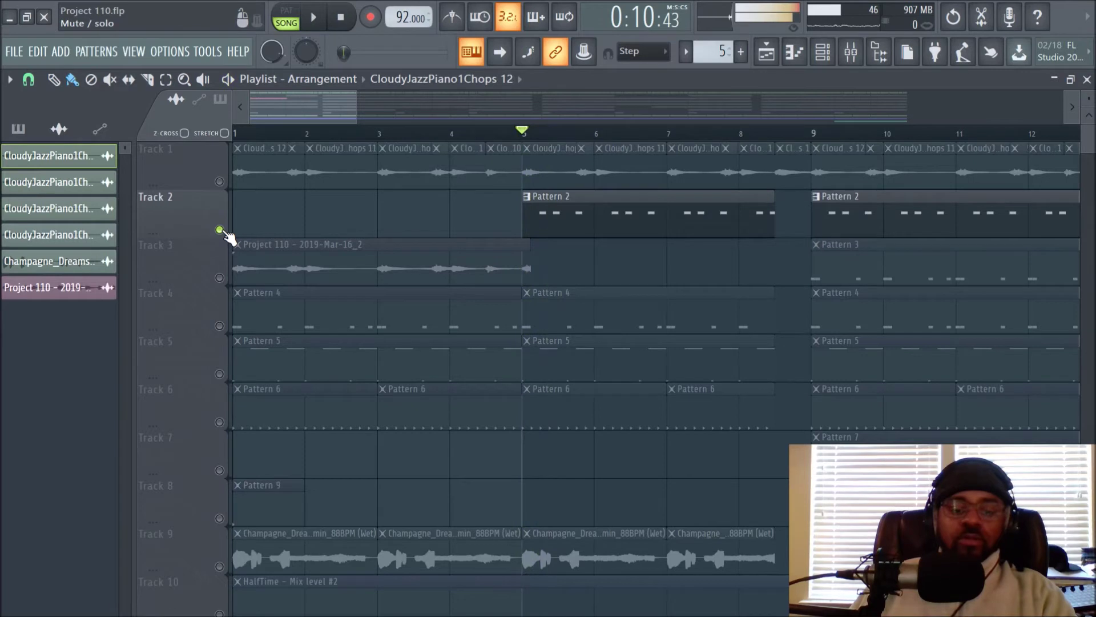
click(220, 277)
key(space)
key(space)
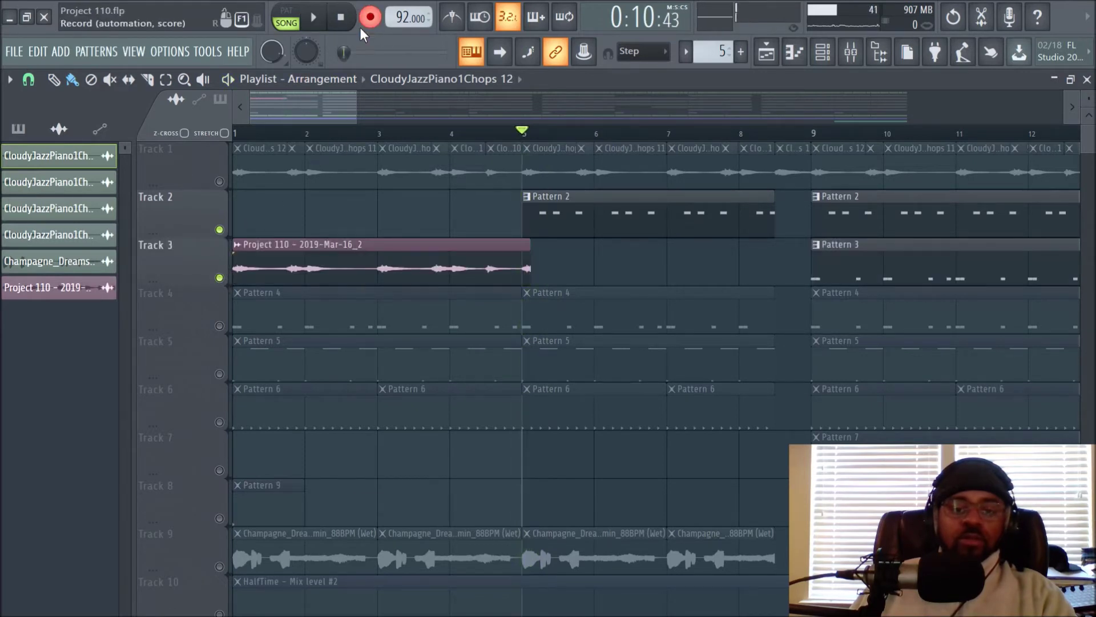
Step: Delete the Project 110 - 2019-Mar-16_2 audio clip from Track 3 of the playlist
click(361, 28)
click(733, 140)
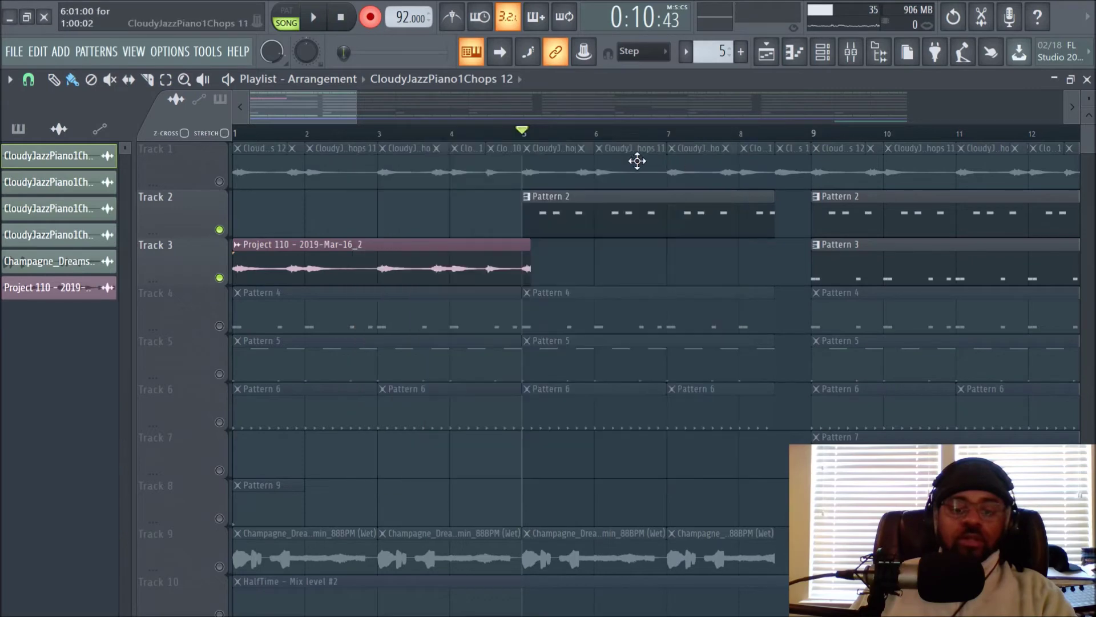
right_click(427, 249)
scroll(356, 94, down, 3)
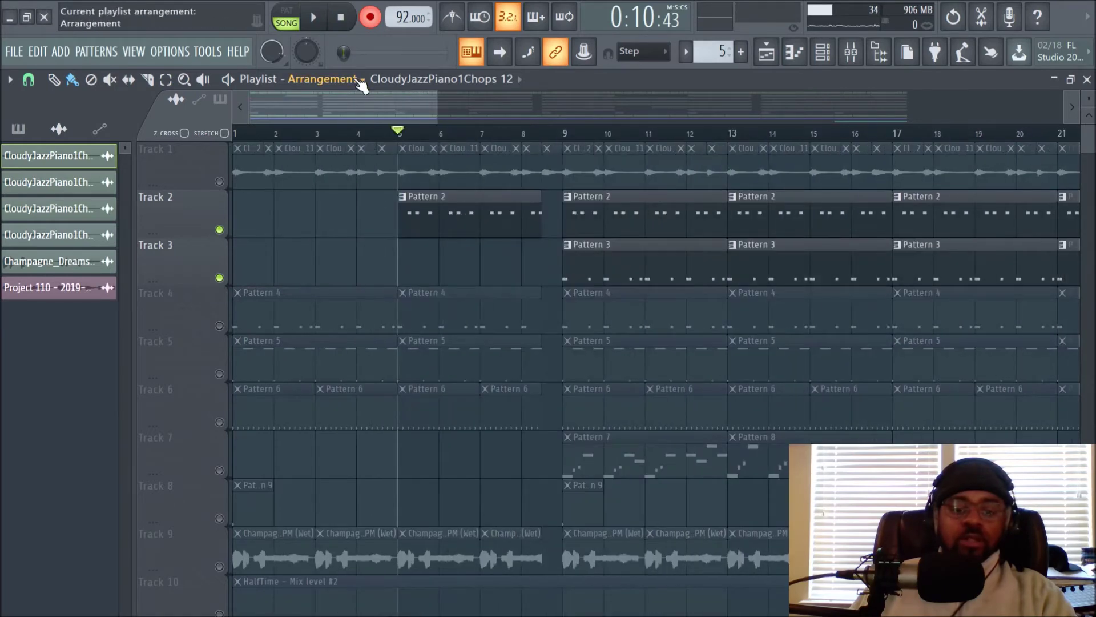
Step: Solo Track 1, unsolo it to reactivate all tracks, and reset the song position to the start
right_click(219, 181)
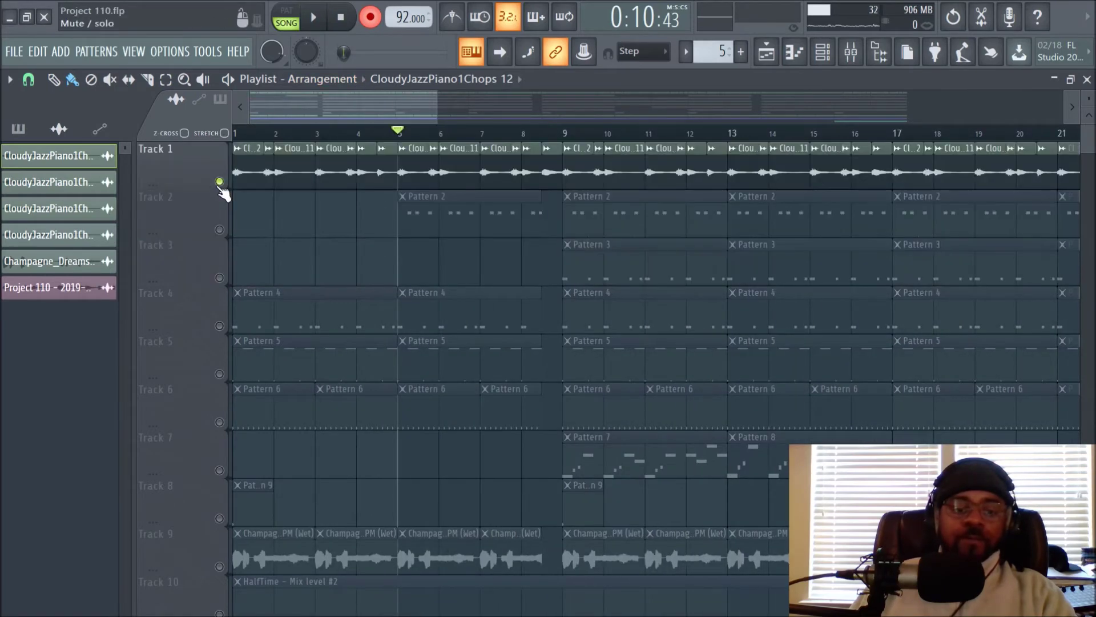
right_click(220, 181)
click(341, 17)
scroll(425, 240, down, 1)
click(428, 248)
scroll(425, 246, up, 1)
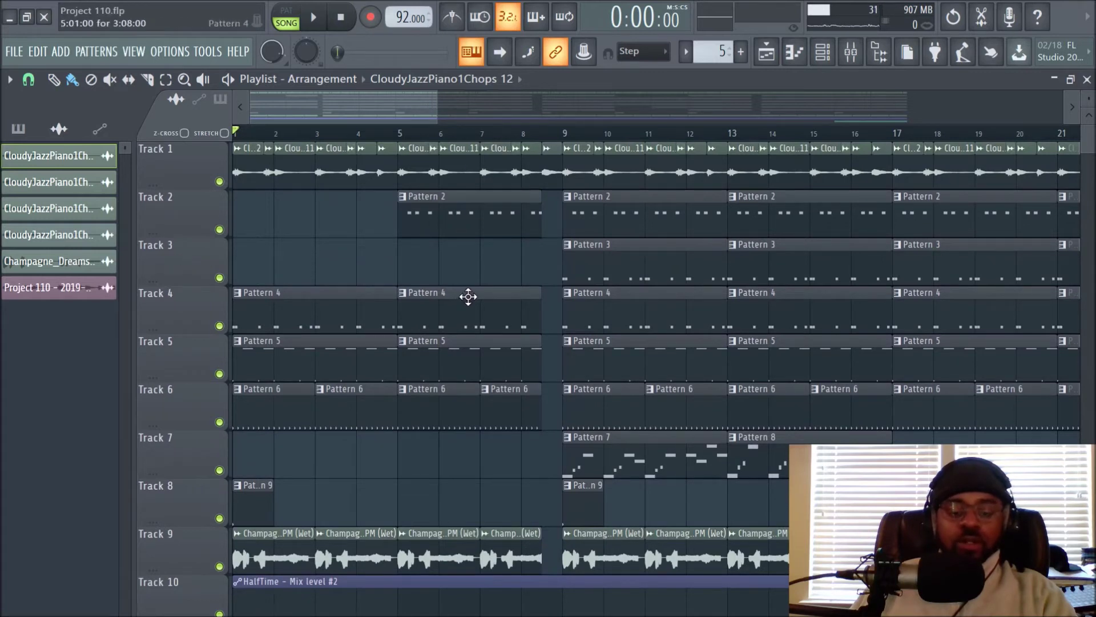
Step: Play the full arrangement from the start past bar 12, stop it and place the song position at bar 9
scroll(463, 413, down, 2)
key(space)
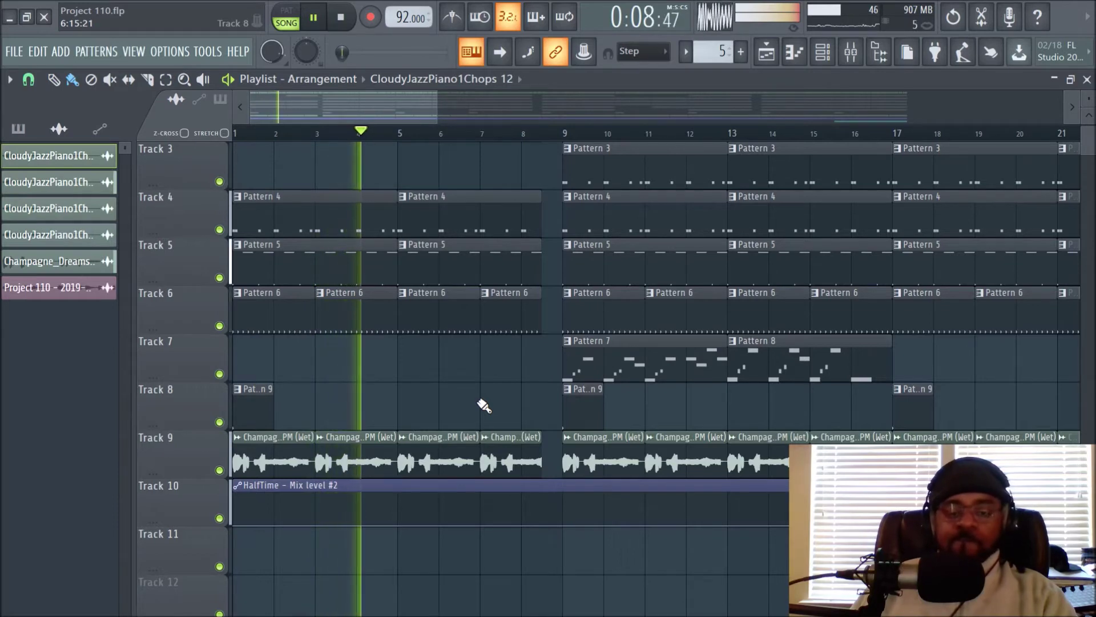
scroll(482, 407, up, 2)
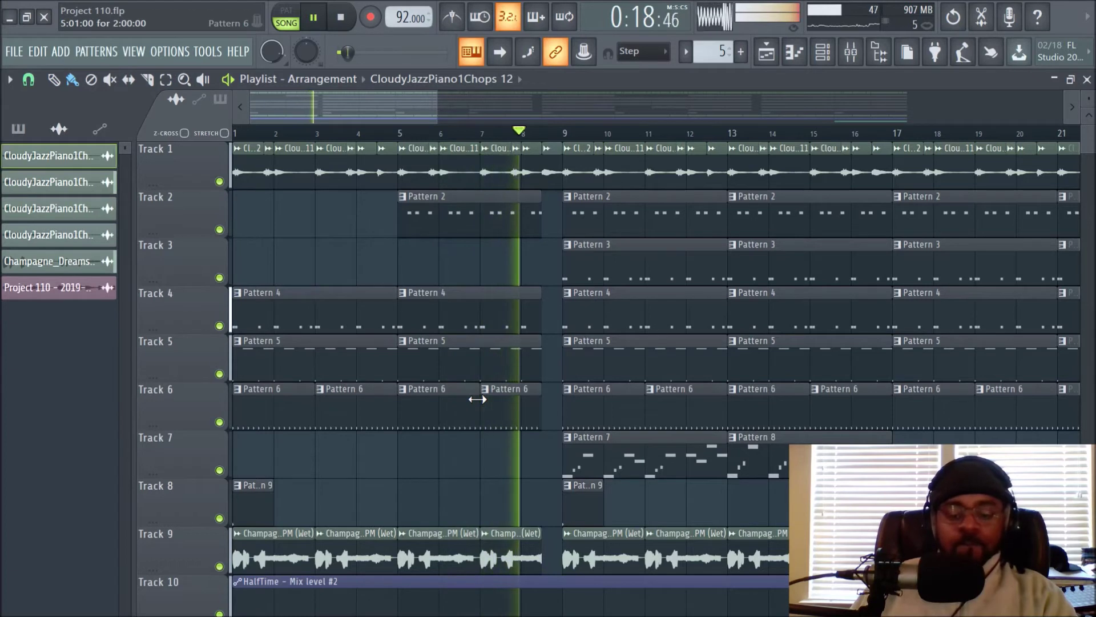
click(599, 206)
scroll(599, 138, down, 2)
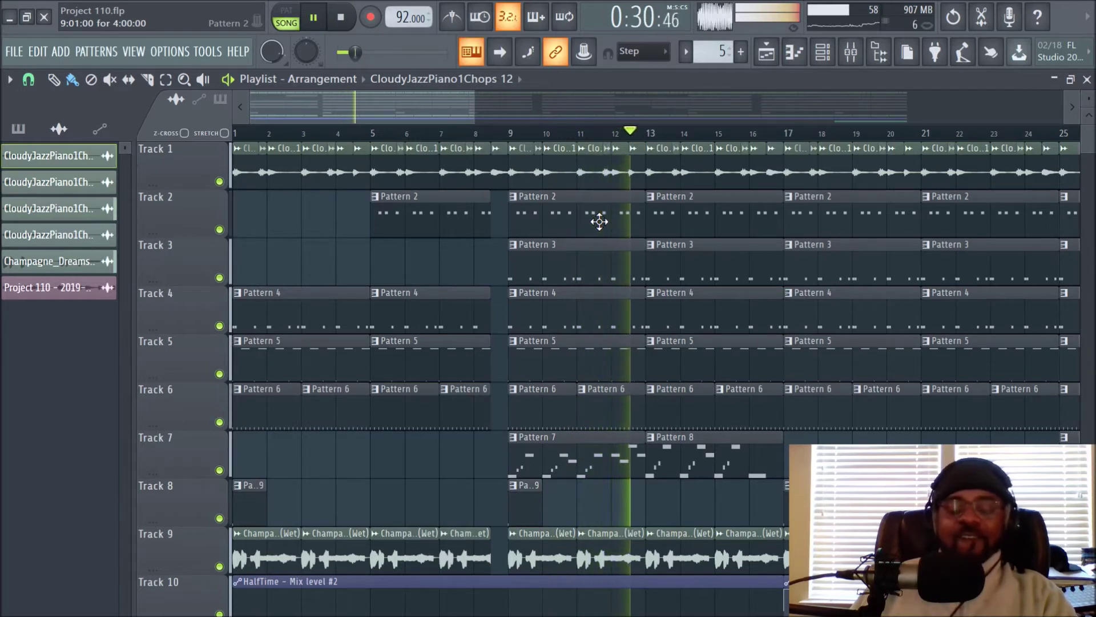
key(space)
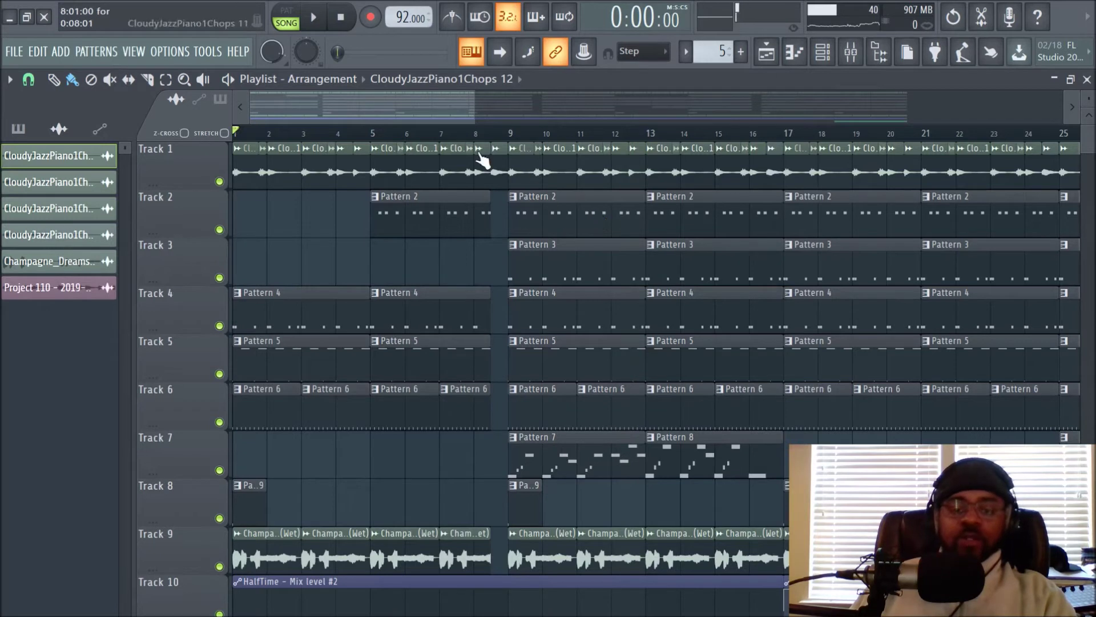
click(441, 137)
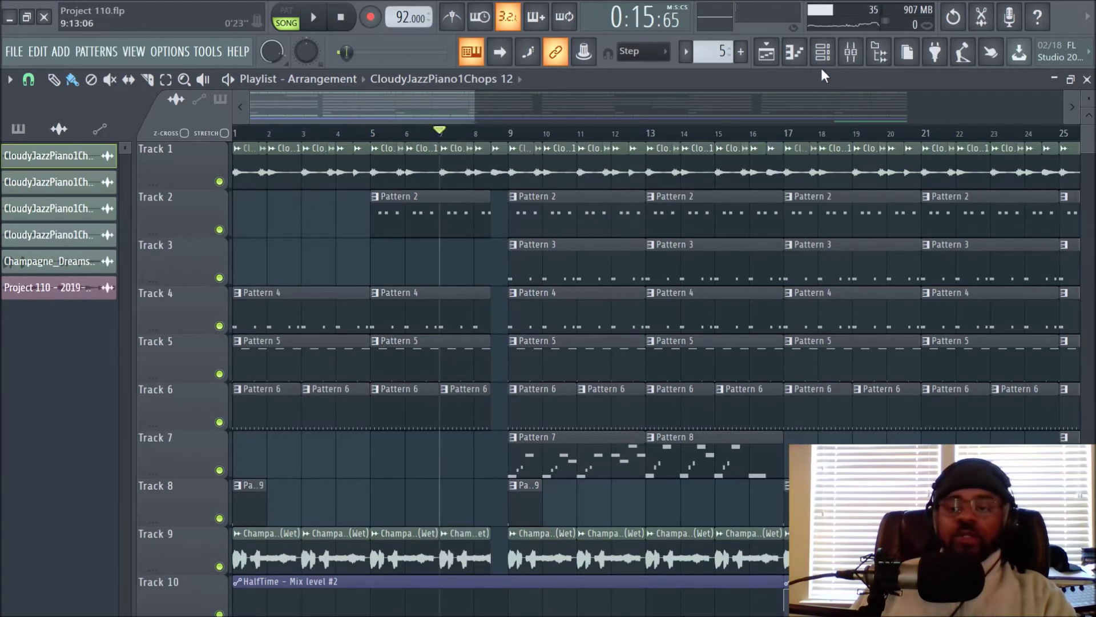
click(514, 135)
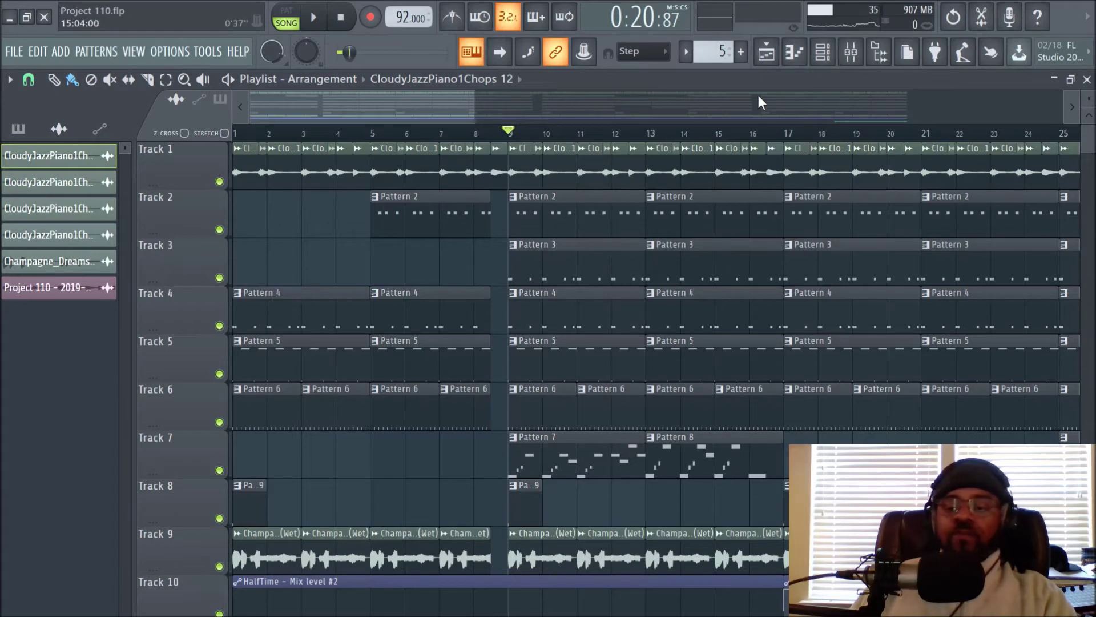
Step: Open the 14 BBL BREAKS channel's settings from the channel rack, reposition its window and audition the break sample
click(820, 63)
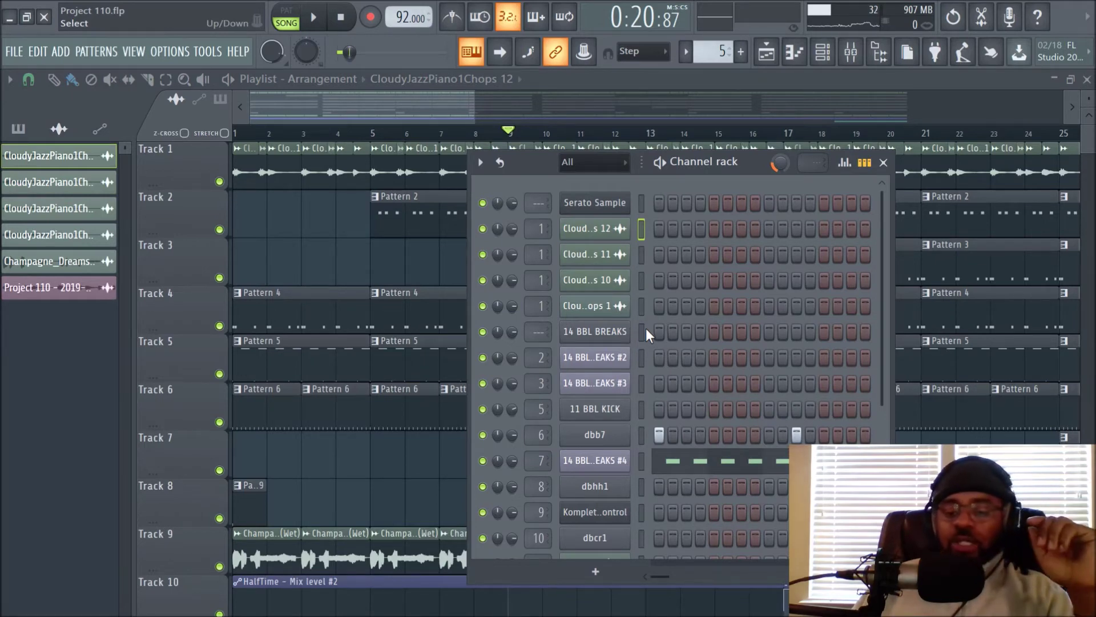
click(619, 331)
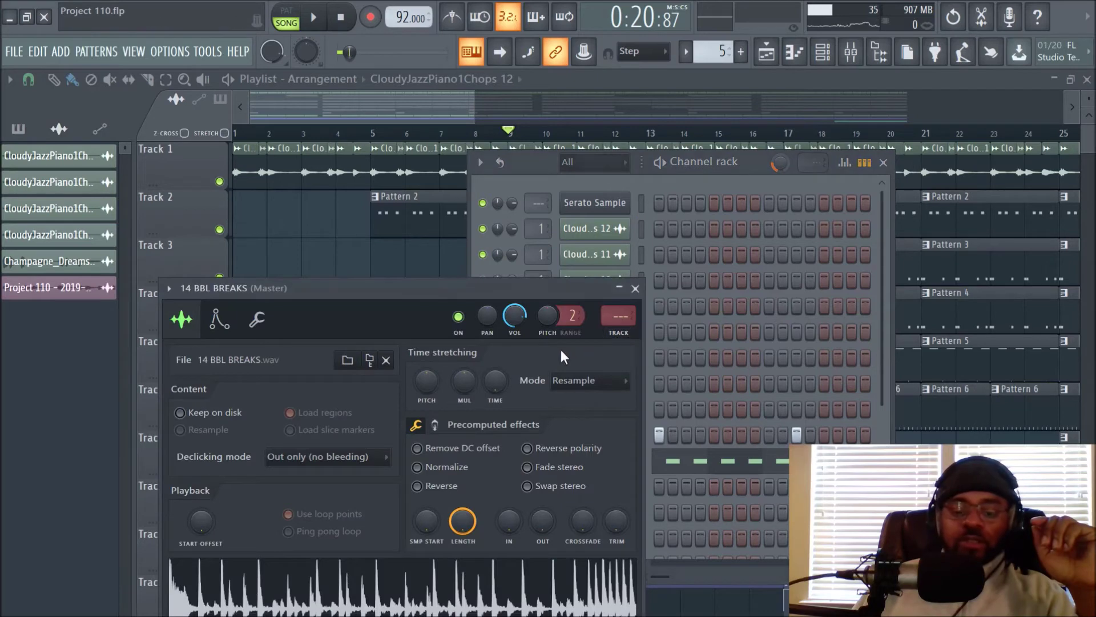
drag(376, 294, 430, 138)
click(450, 459)
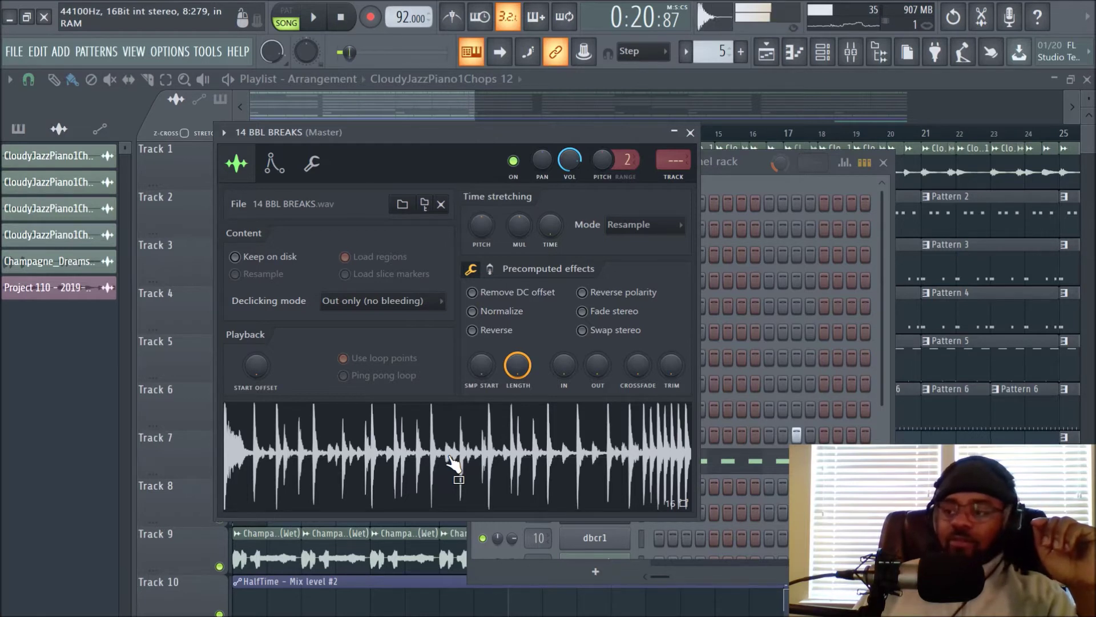
click(461, 454)
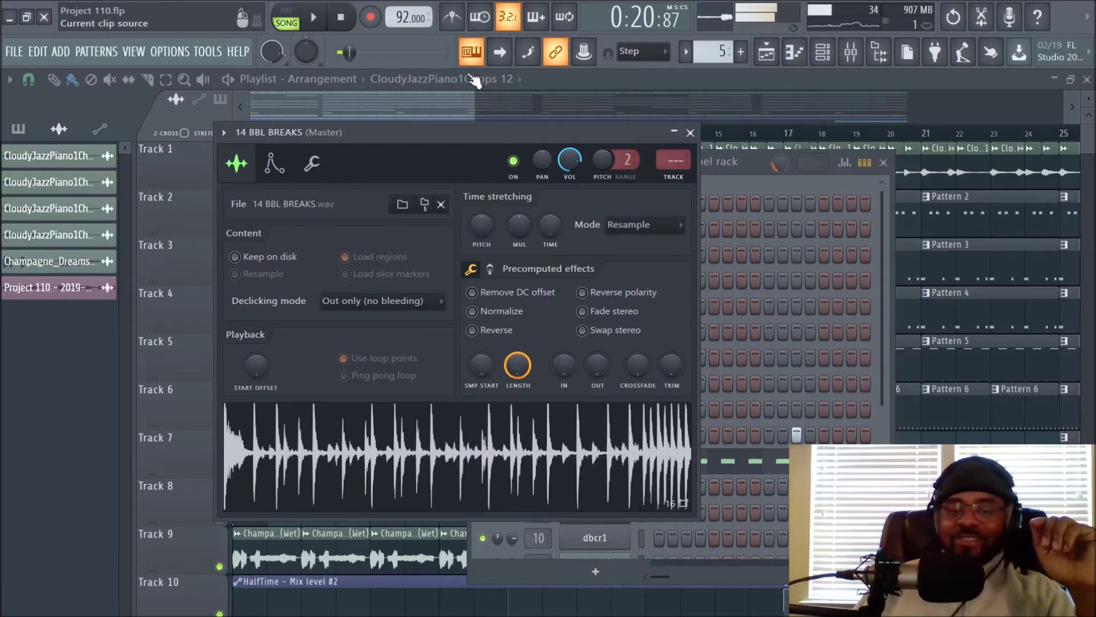
Step: Stop the break sample preview, close its settings, and open the 14 BBL BREAKS #2 Slicex channel in a clear spot
click(342, 19)
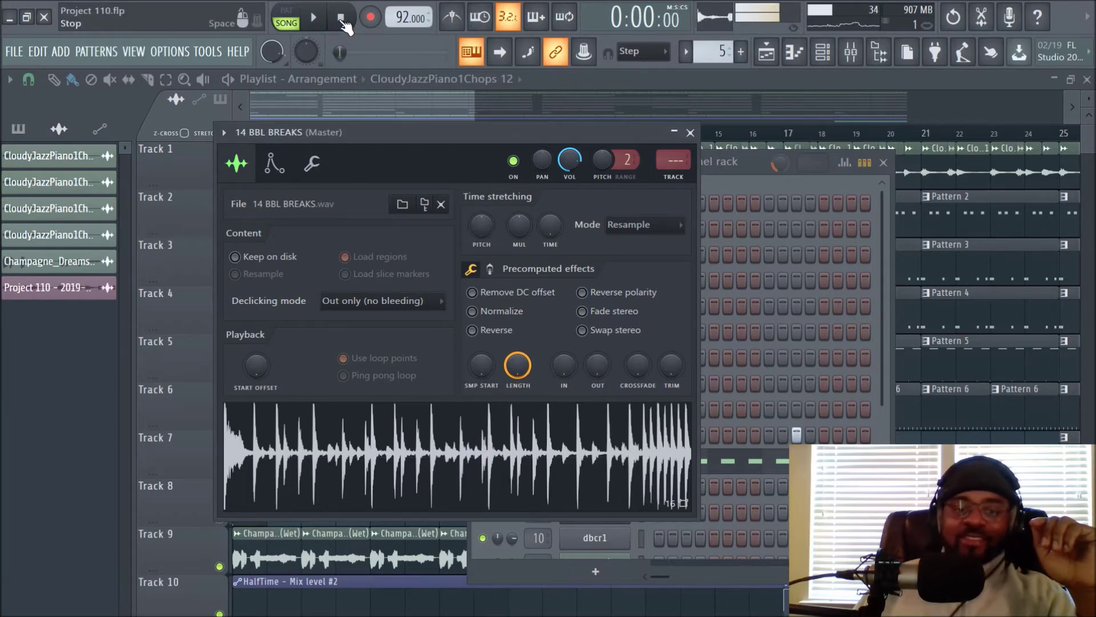
click(690, 133)
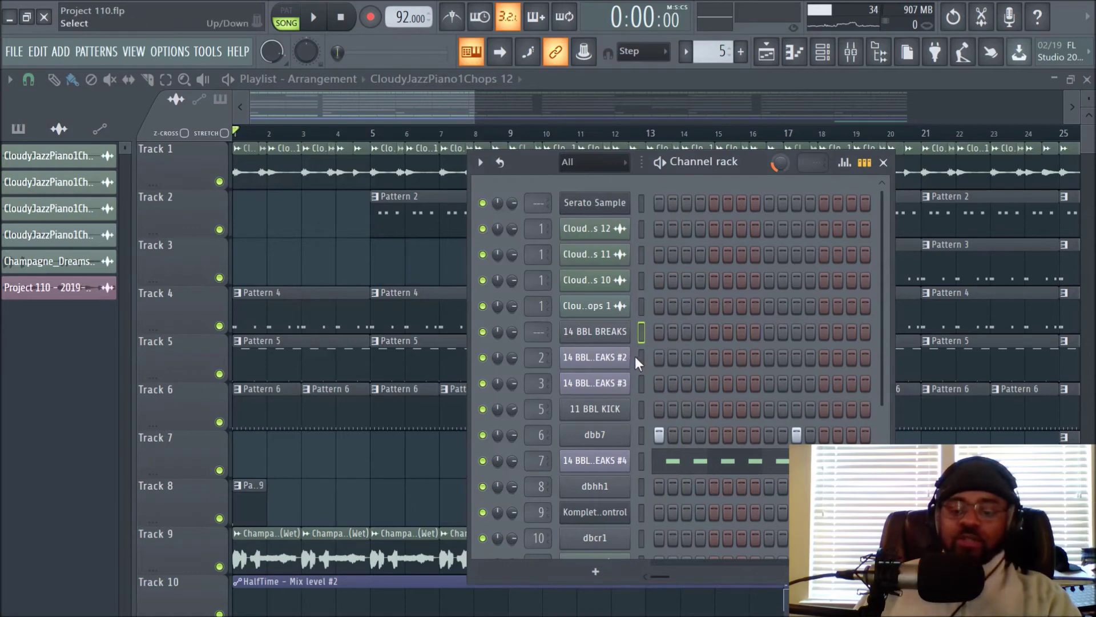
click(595, 359)
drag(512, 140, 745, 132)
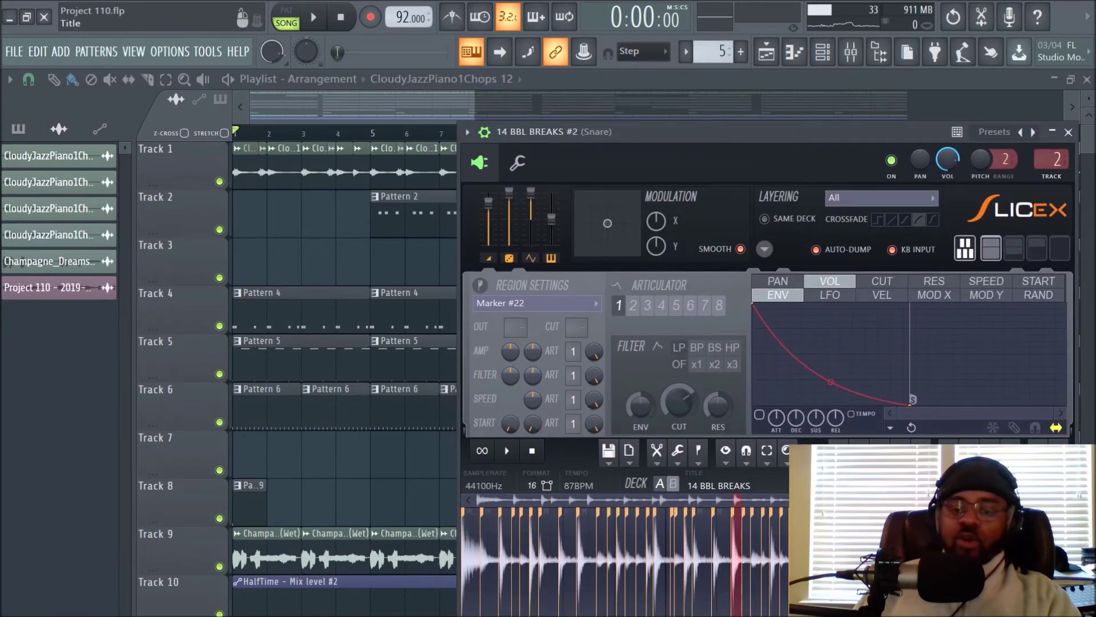
drag(722, 131, 594, 430)
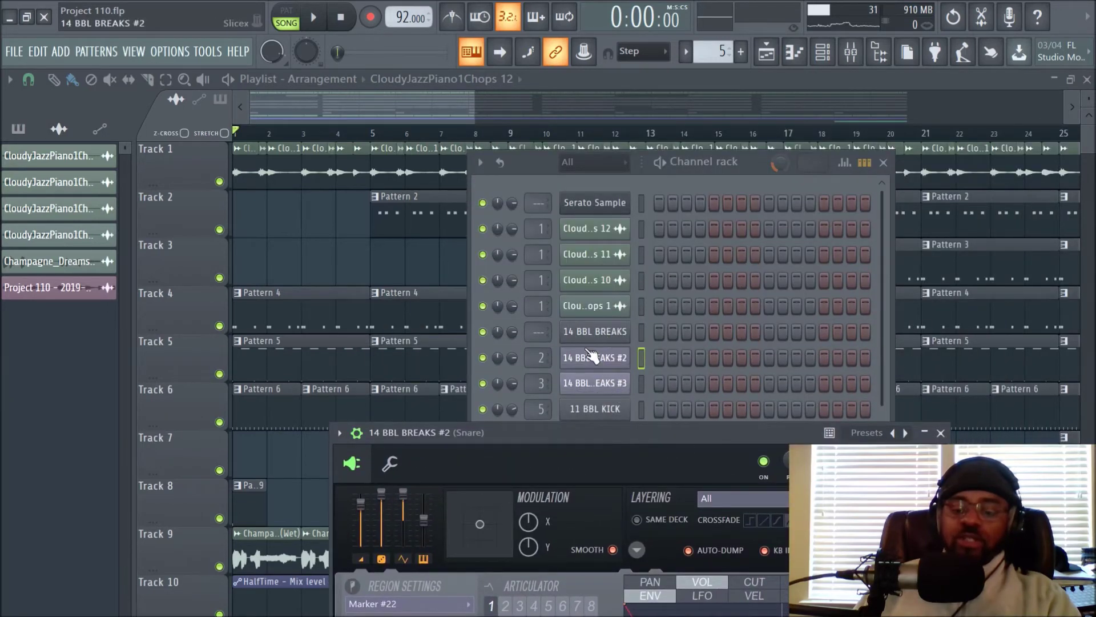
drag(605, 434, 612, 111)
Step: Examine the sliced break's waveform and markers in the 14 BBL BREAKS #2 Slicex window and close it
scroll(559, 522, up, 6)
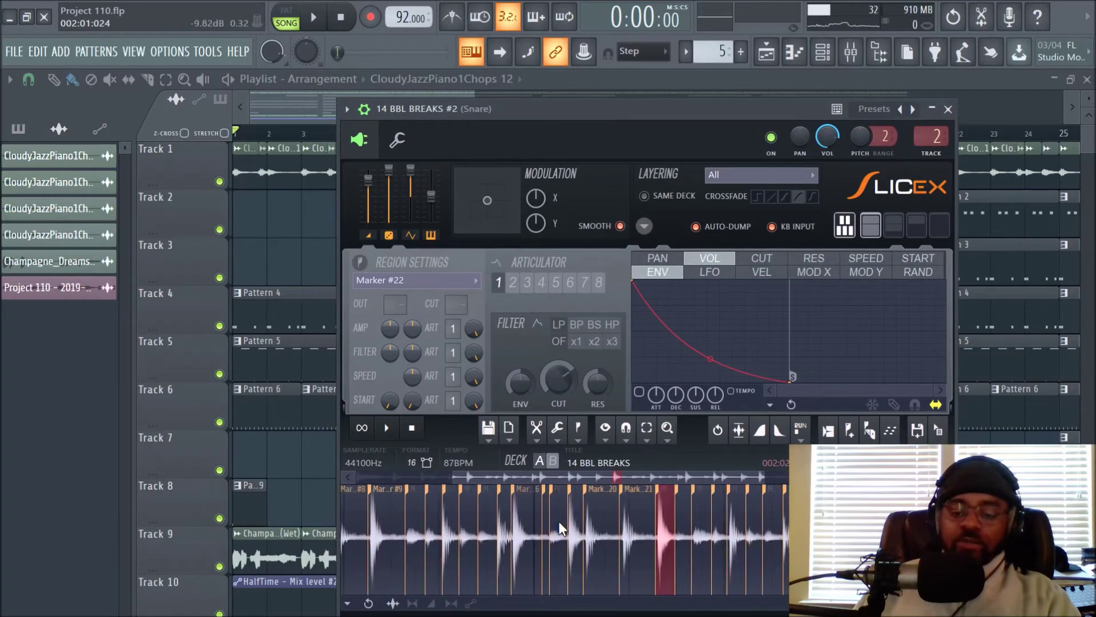
scroll(560, 517, down, 2)
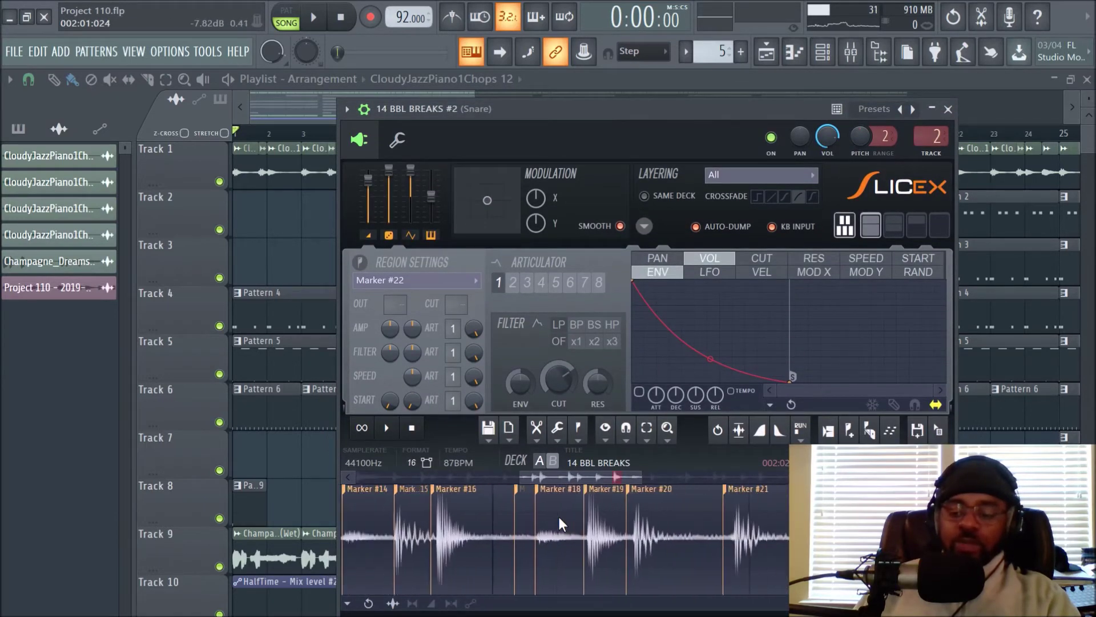
scroll(560, 517, down, 5)
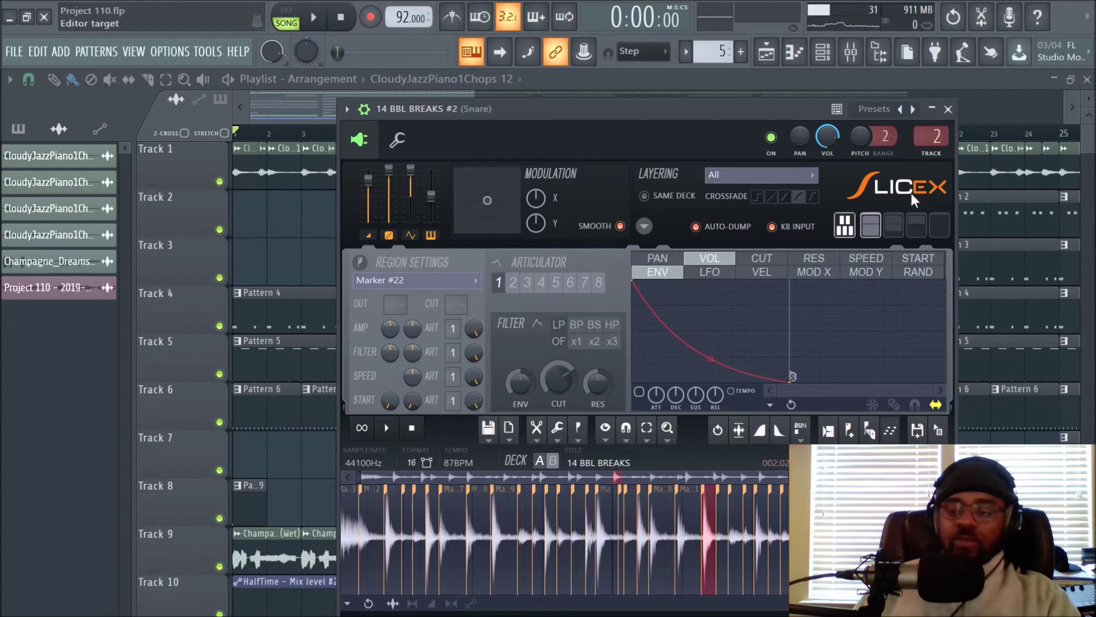
click(949, 109)
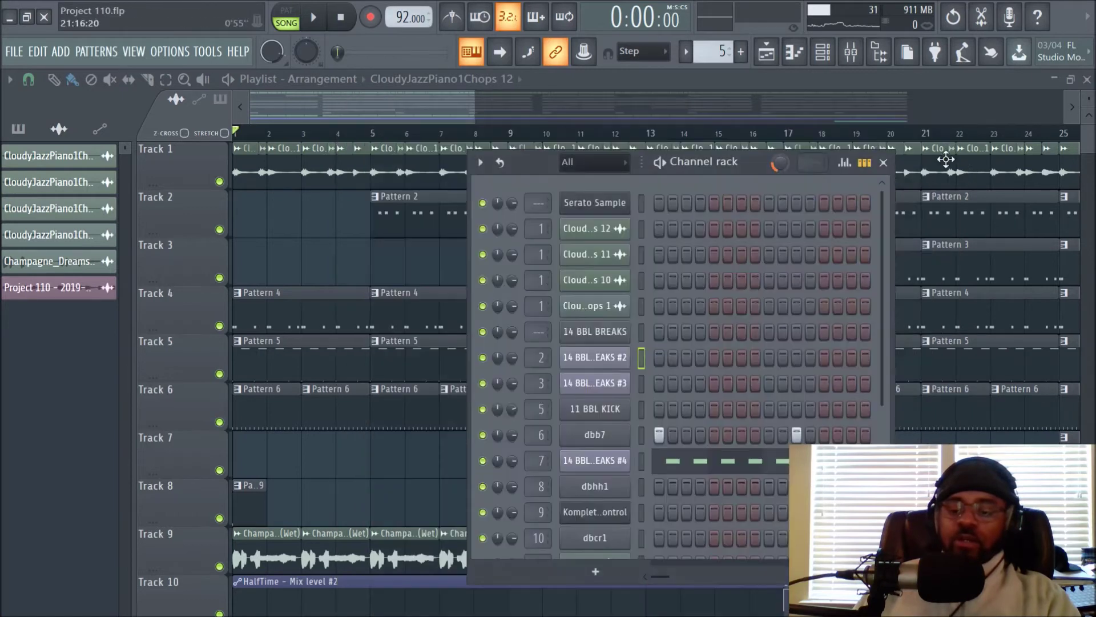
Step: Open the piano roll of the 14 BBL BREAKS #2 channel and audition several of its slice markers
right_click(597, 365)
click(656, 358)
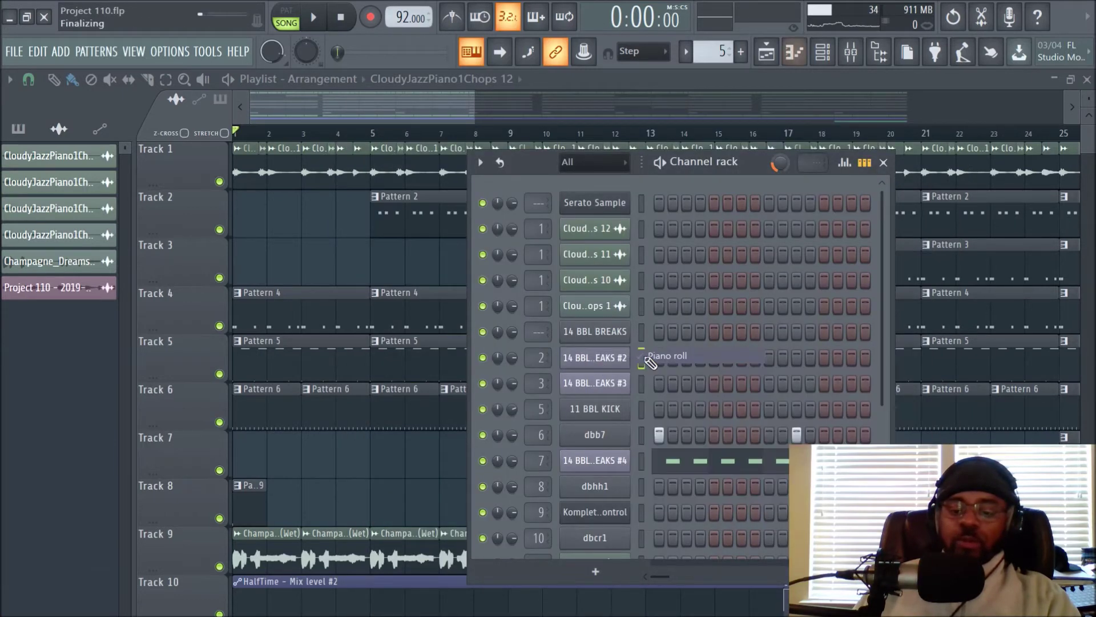
scroll(36, 274, up, 8)
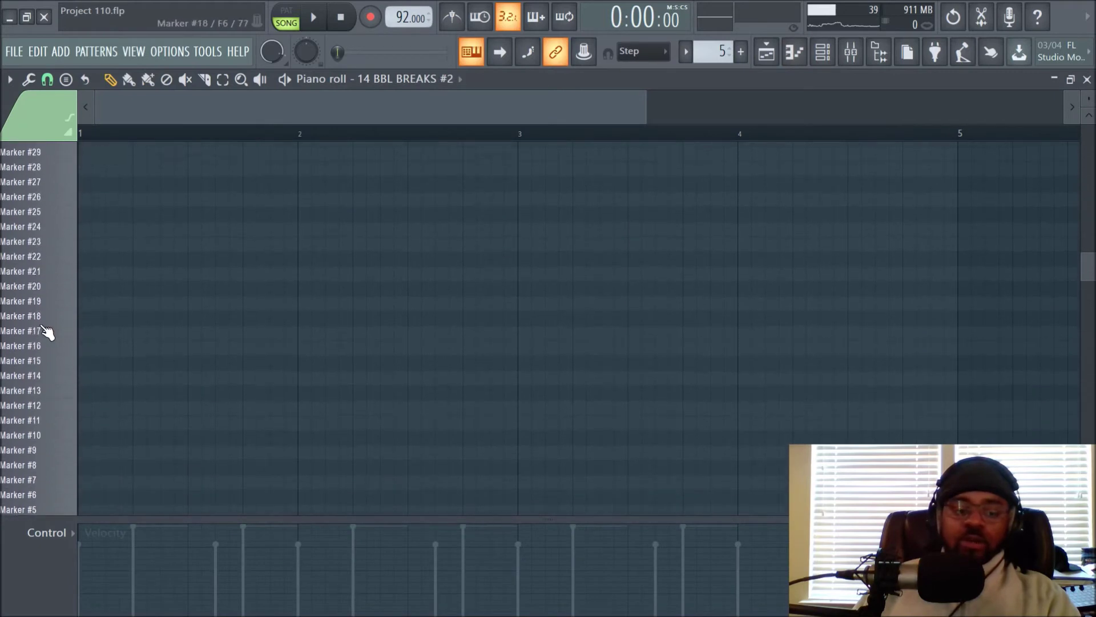
scroll(46, 333, down, 5)
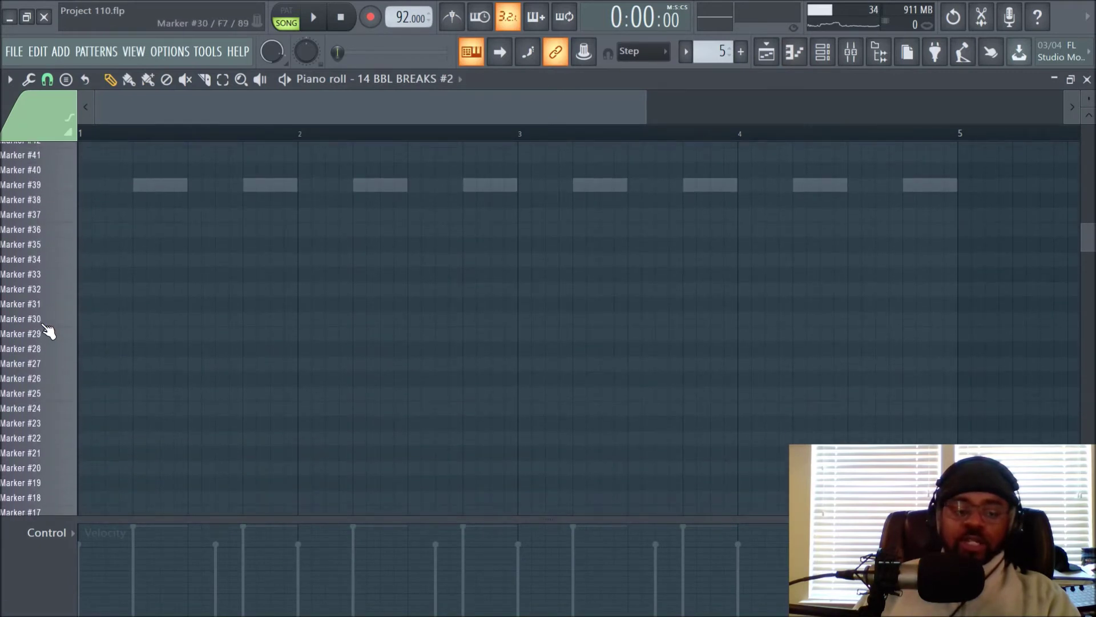
scroll(46, 331, up, 4)
click(50, 259)
click(52, 274)
click(53, 318)
click(51, 370)
click(60, 423)
click(57, 467)
click(59, 482)
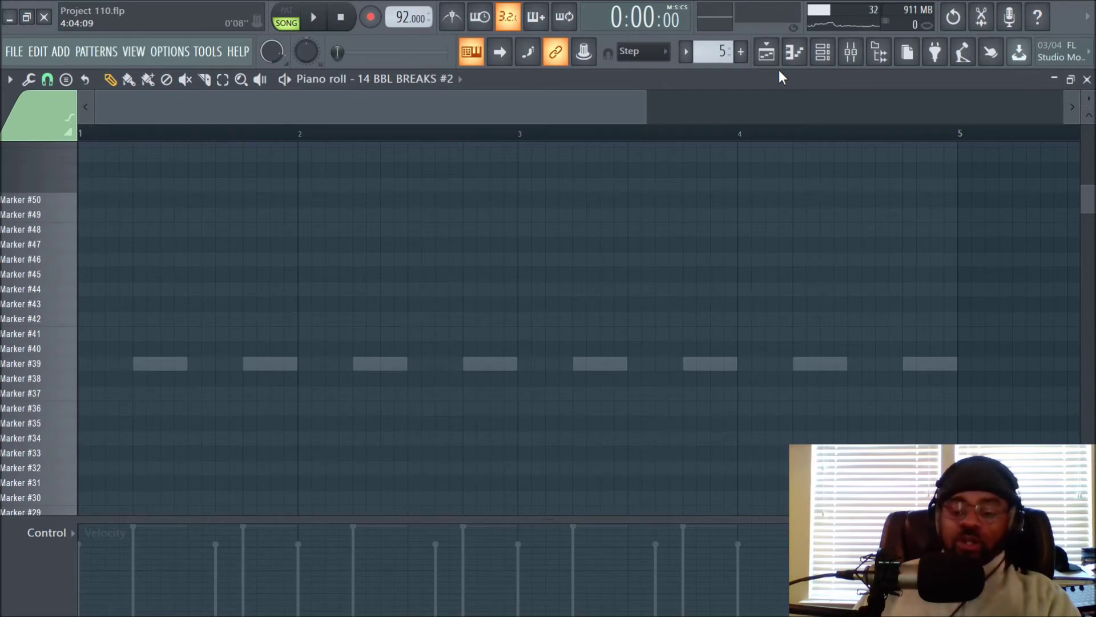
scroll(528, 303, down, 8)
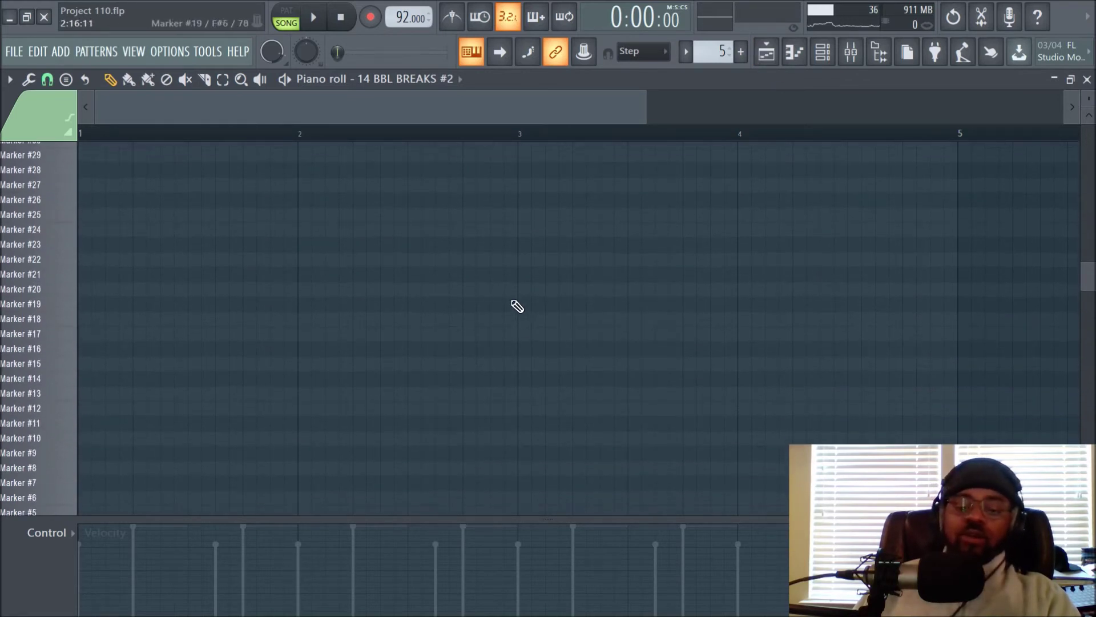
scroll(517, 306, down, 2)
scroll(571, 262, up, 2)
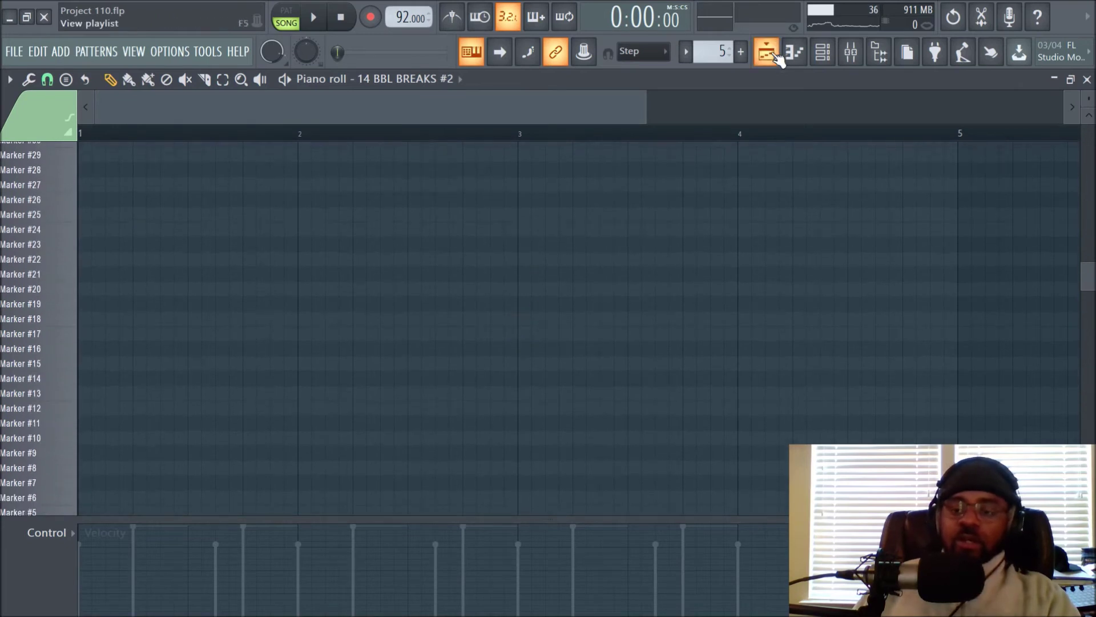
Step: Return to the playlist and look over the arrangement from Track 1 down to the HalfTime automation on Track 10
click(777, 54)
scroll(526, 146, down, 2)
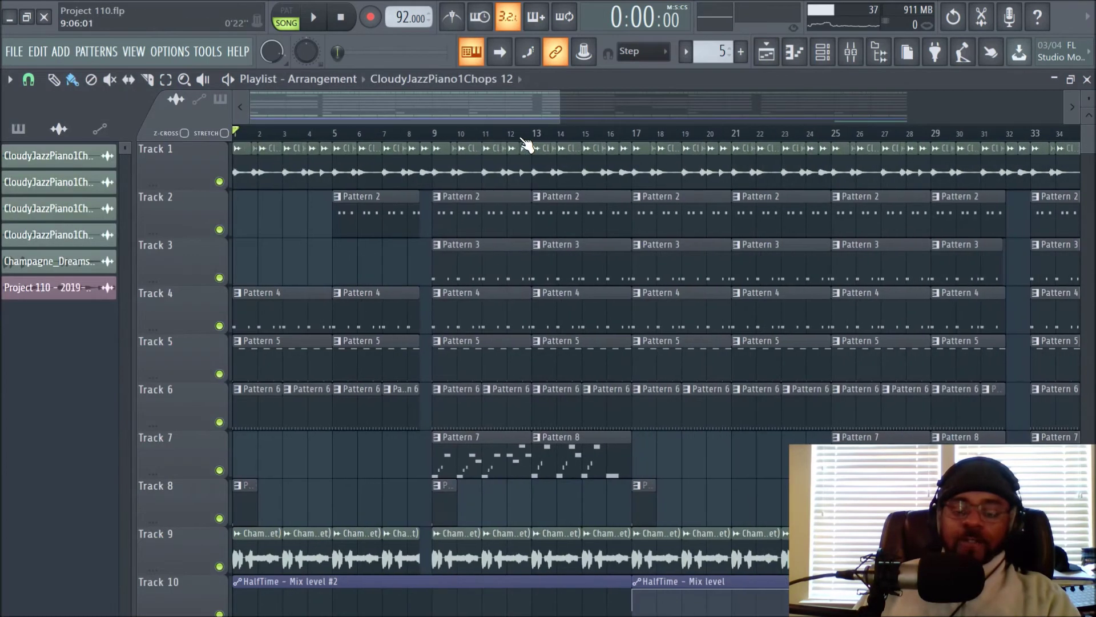
scroll(463, 221, down, 3)
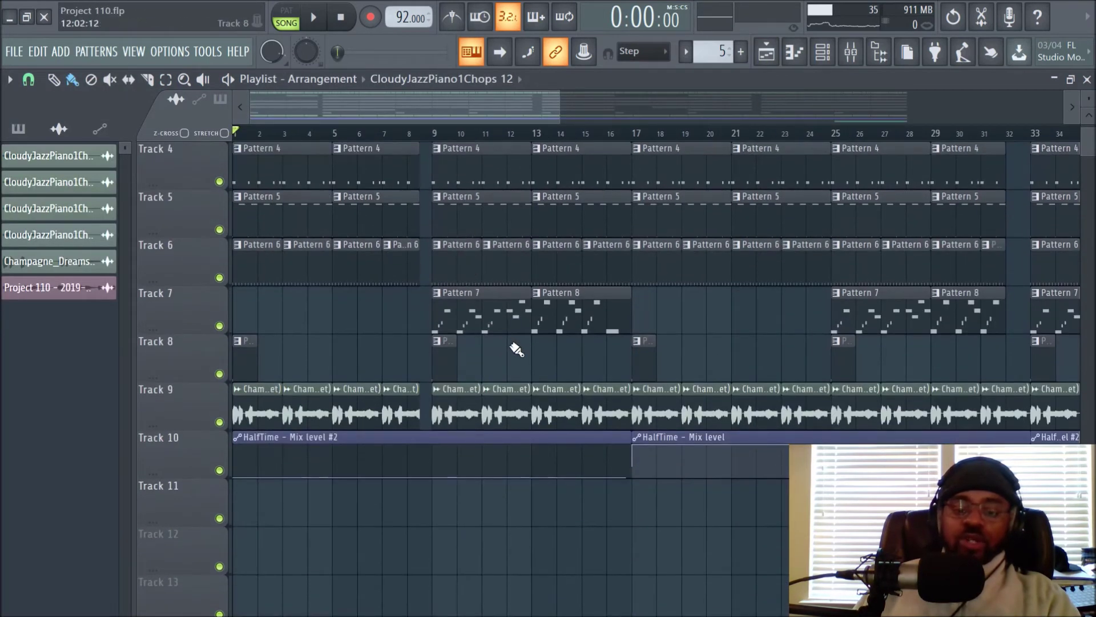
scroll(517, 348, up, 3)
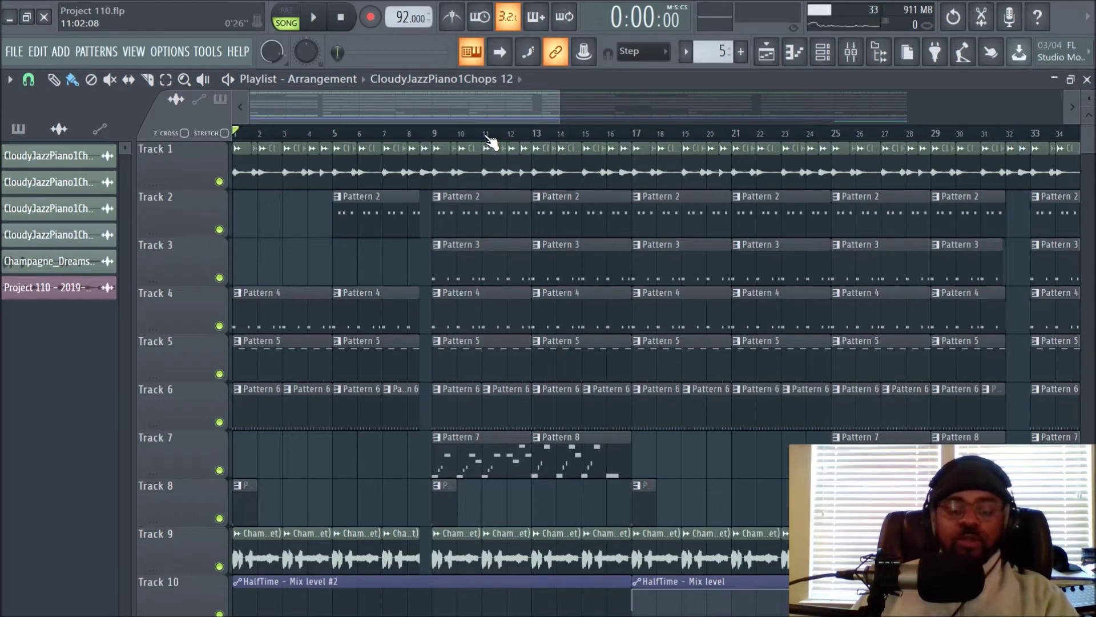
scroll(488, 137, up, 3)
drag(409, 105, 359, 104)
Step: Show the channel rack and inspect the 11 BBL KICK and dbb7 samples, closing each channel's settings
click(822, 51)
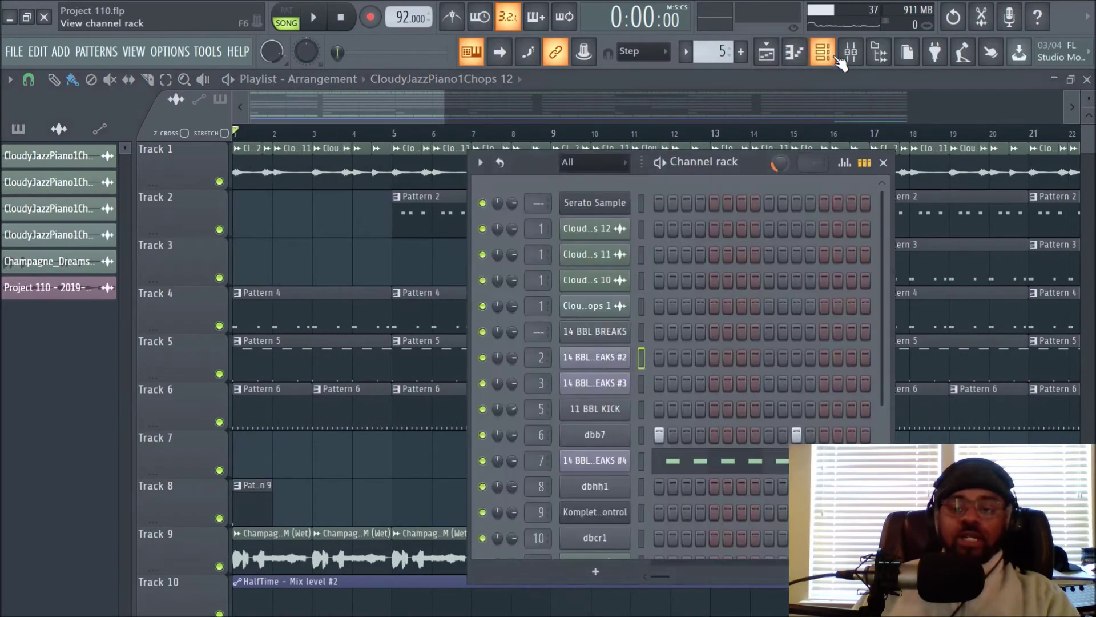
click(624, 412)
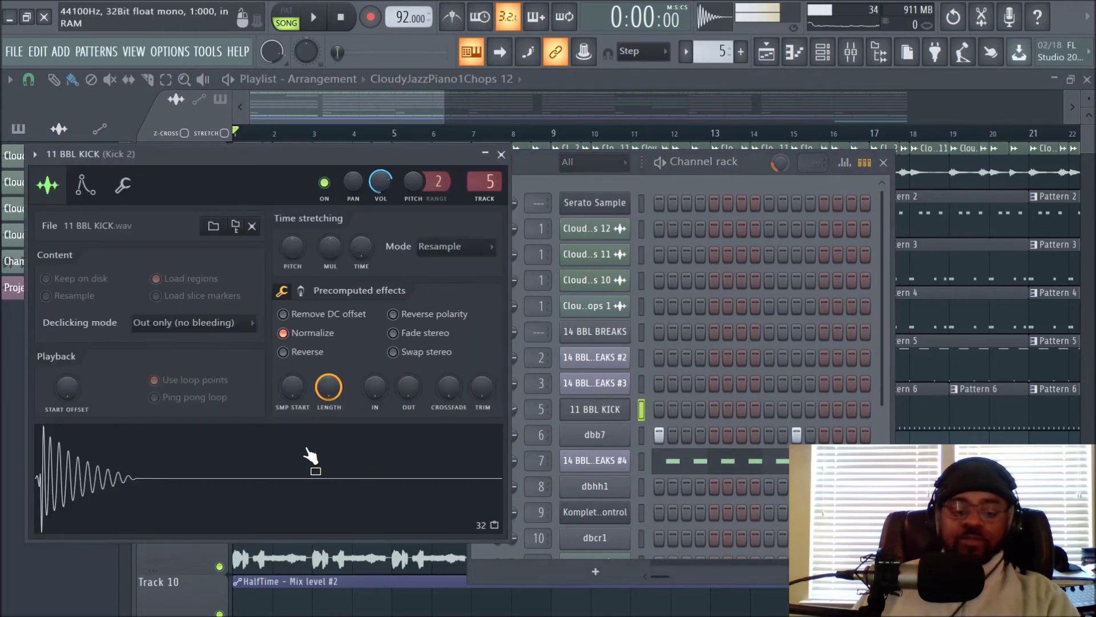
click(502, 155)
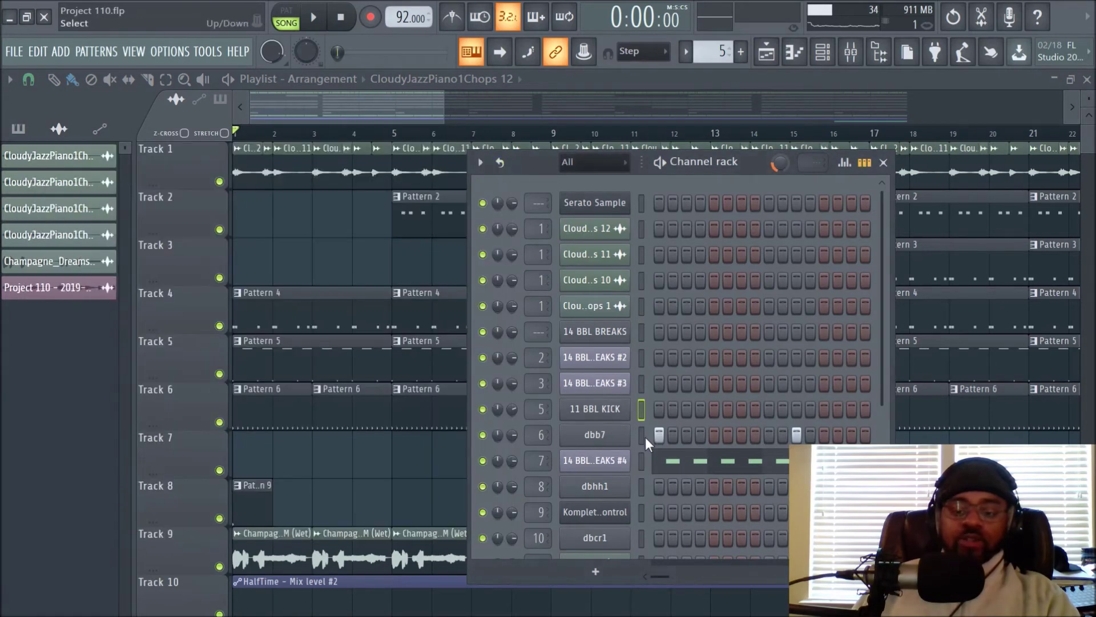
click(593, 437)
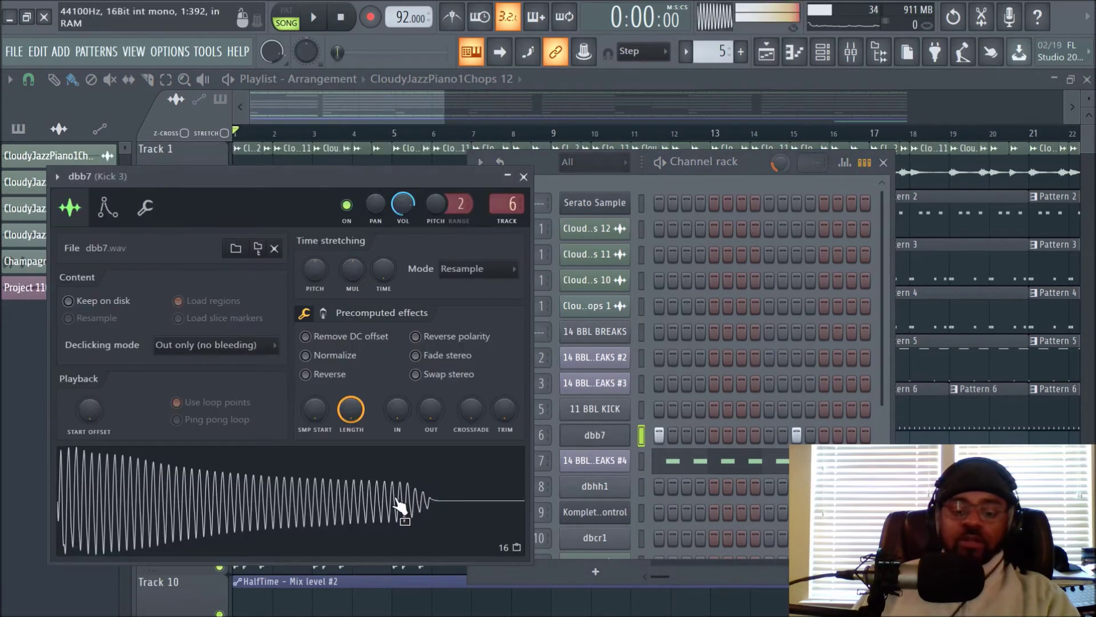
click(523, 177)
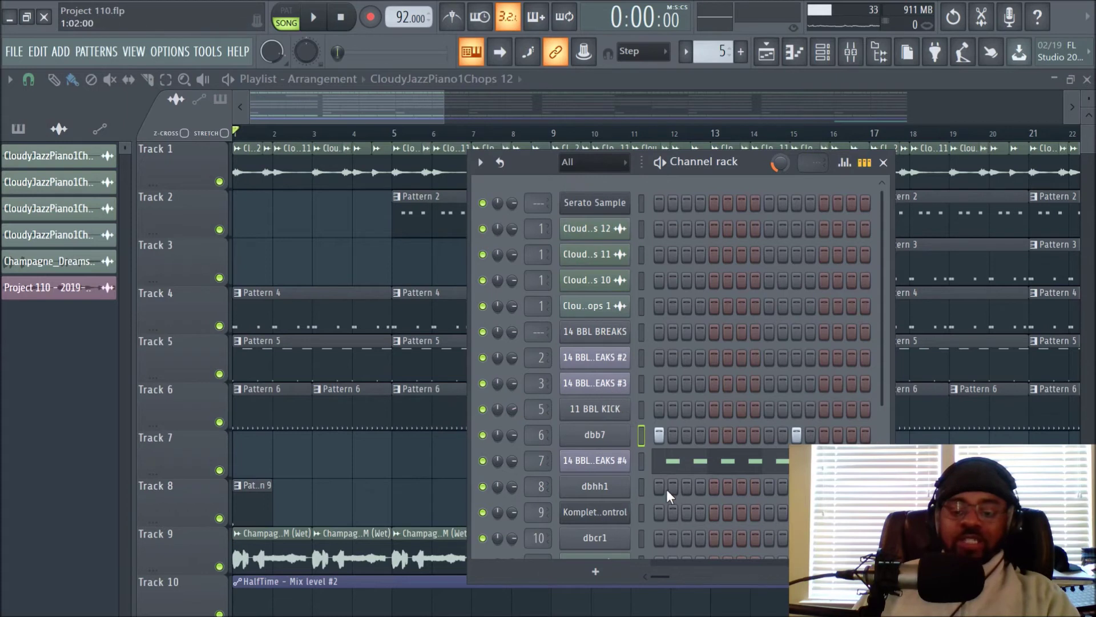
Step: Open the dbhh1 hi-hat channel, switch to its sample settings to audition the sound, and close it
click(620, 489)
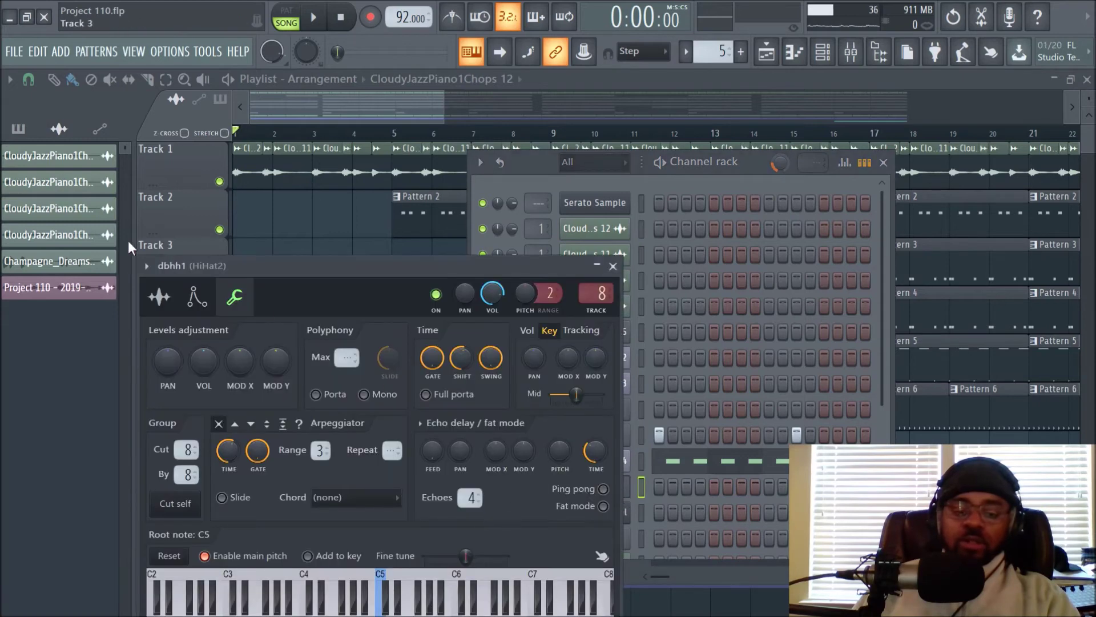
click(155, 297)
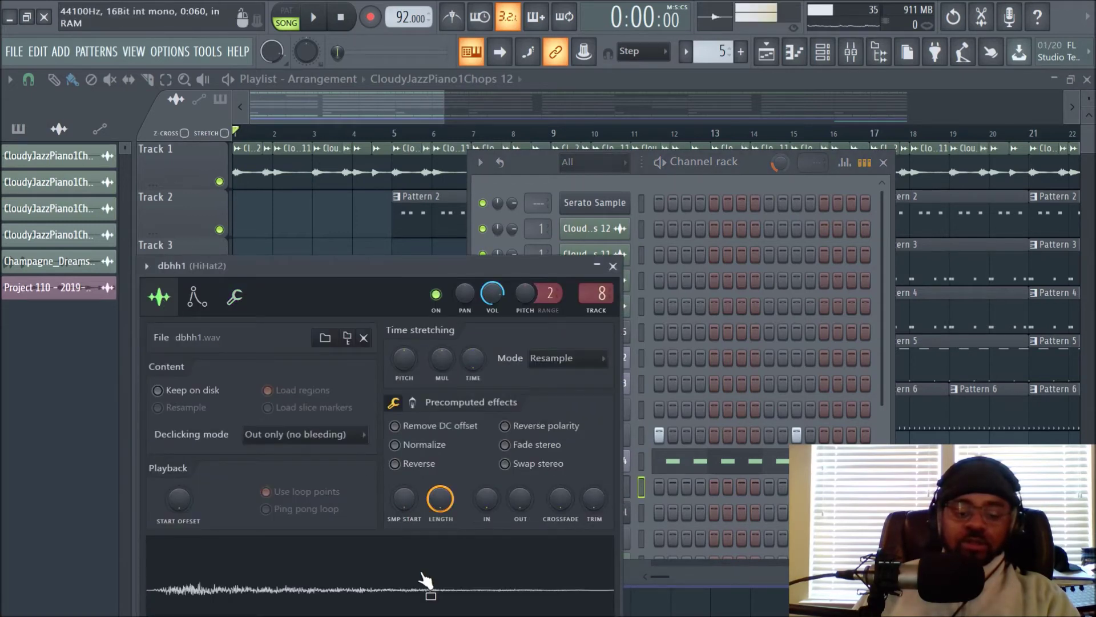
click(613, 266)
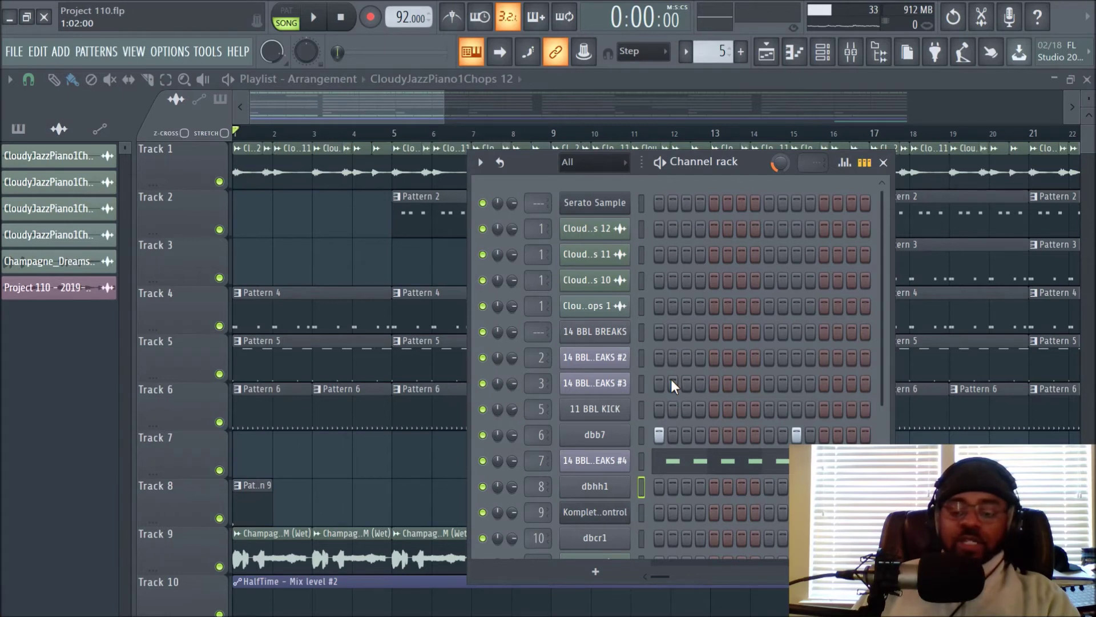
Step: Locate the Champagne_Dreams_Female1_Dmin_88BPM (Wet) vocal channel in the channel rack, inspect its sample settings and close them
scroll(670, 379, down, 5)
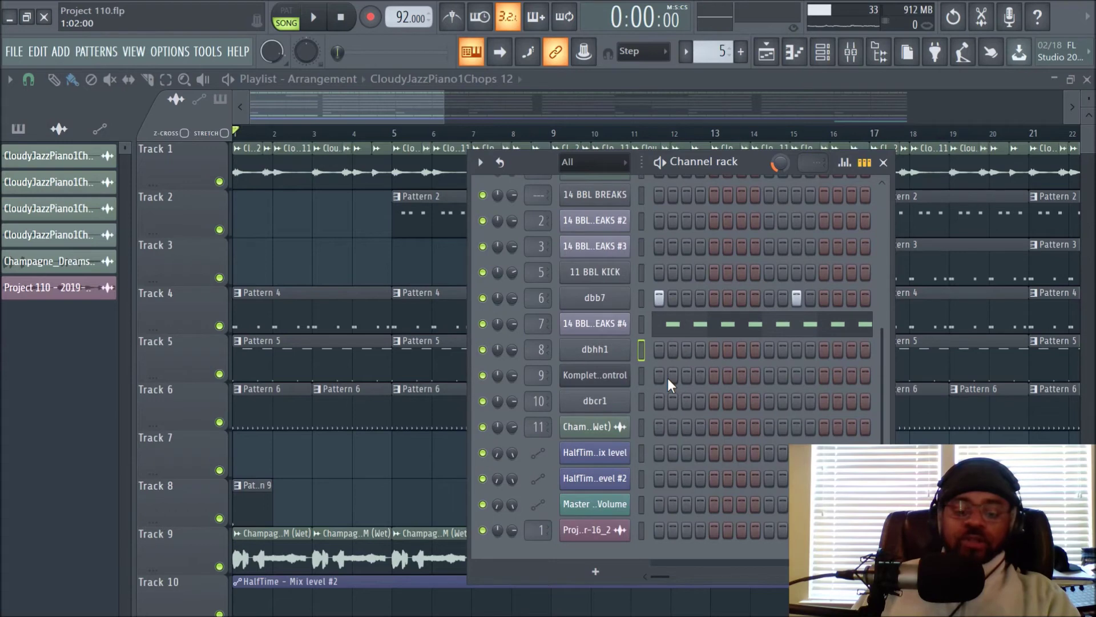
scroll(370, 391, down, 4)
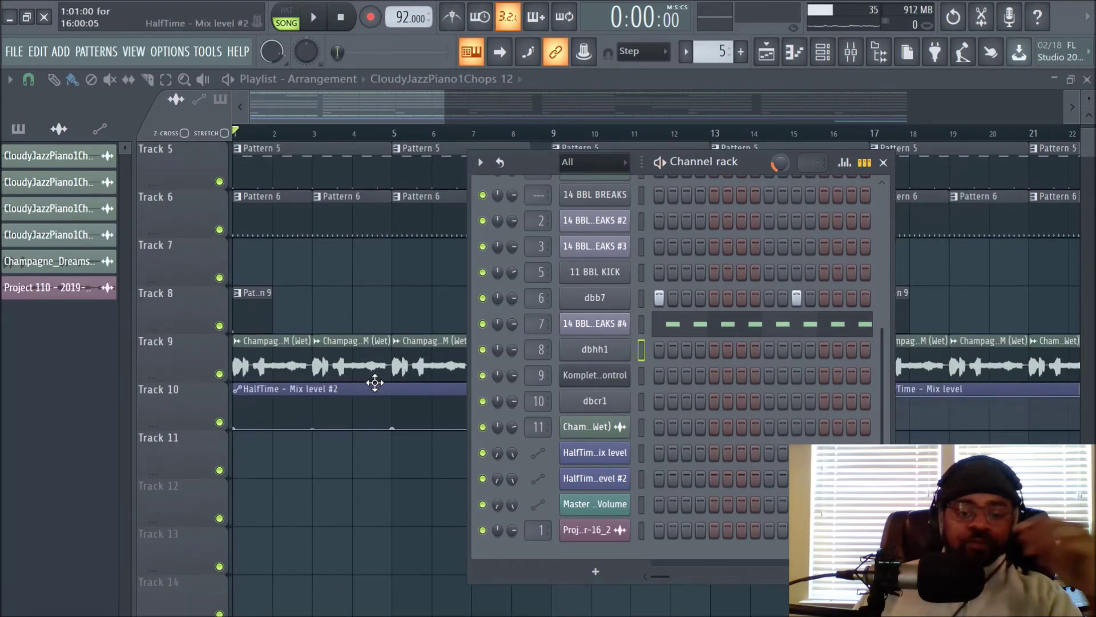
scroll(334, 259, up, 4)
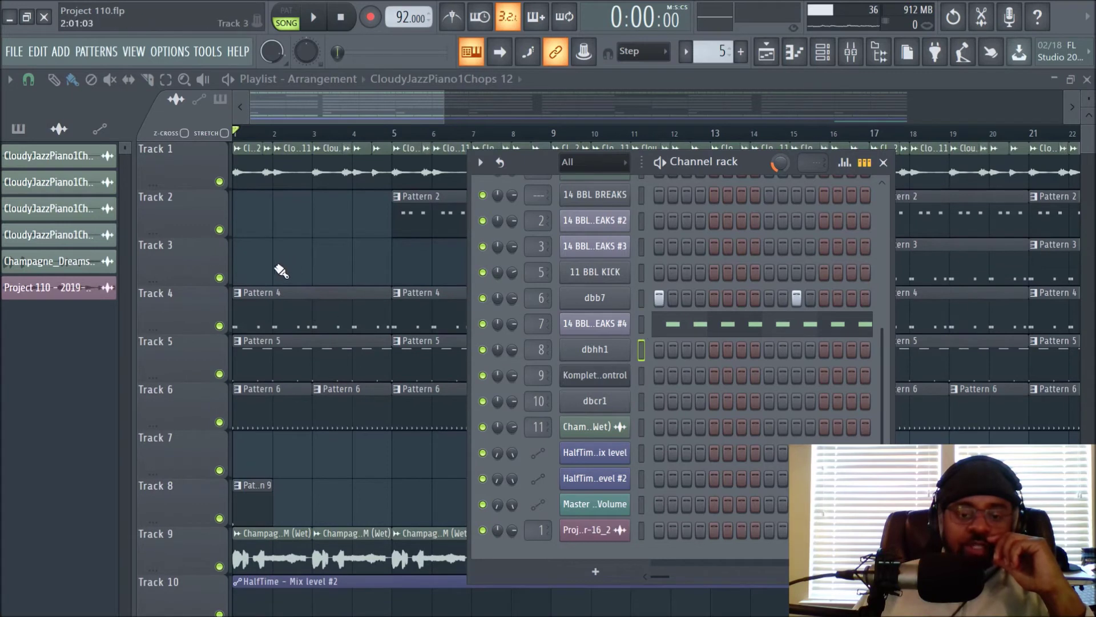
scroll(350, 310, down, 2)
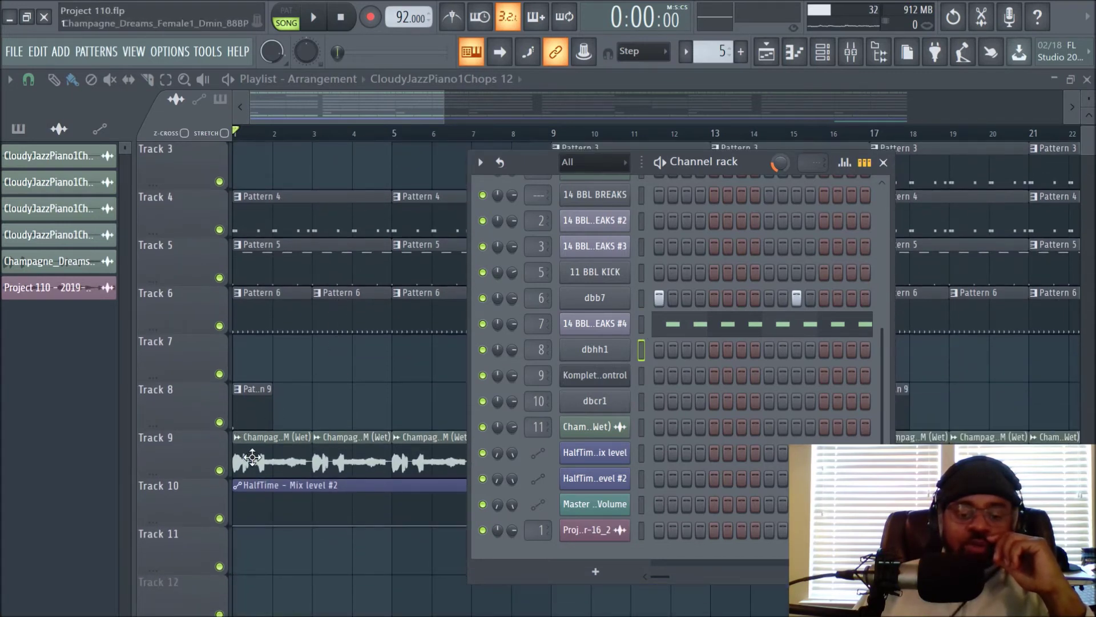
click(594, 426)
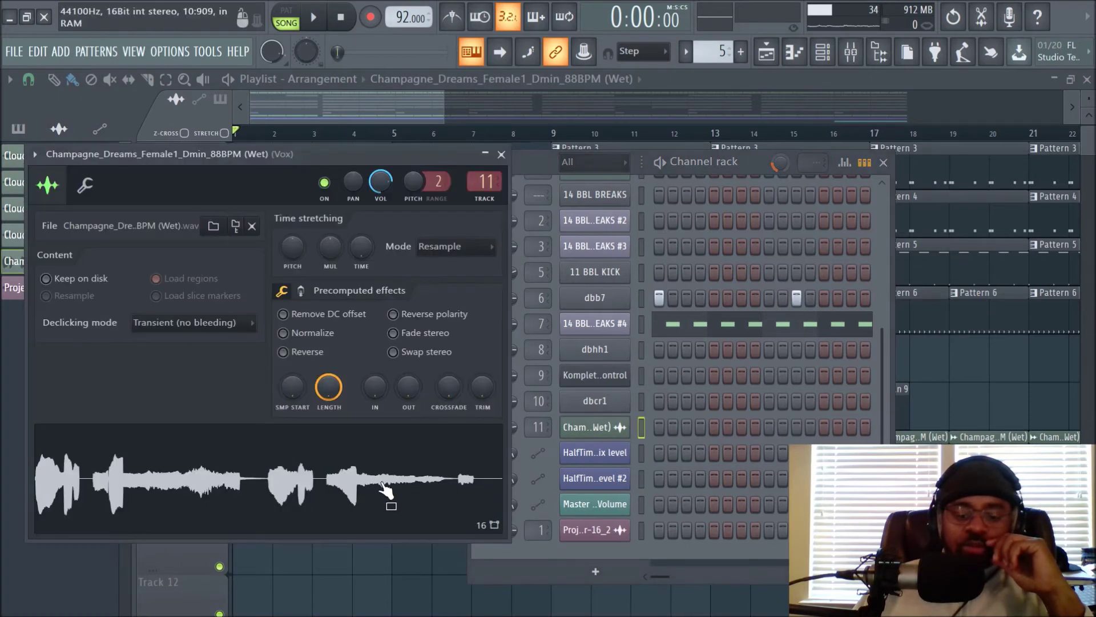
click(502, 155)
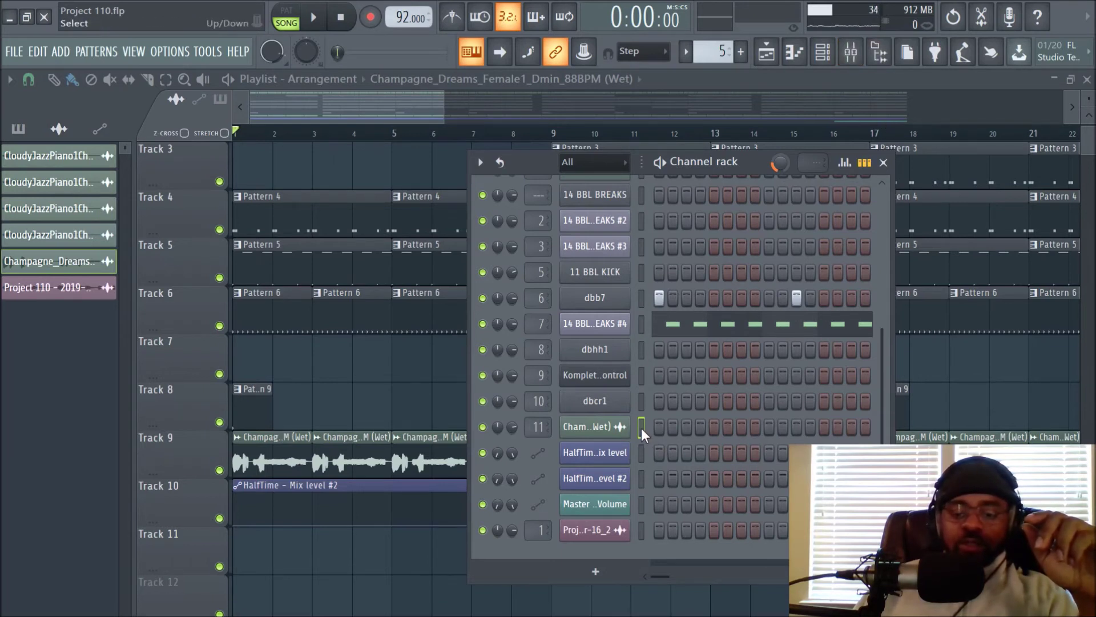
Step: Show the mixer with the Vox insert's effects and briefly play the song from the start
click(851, 51)
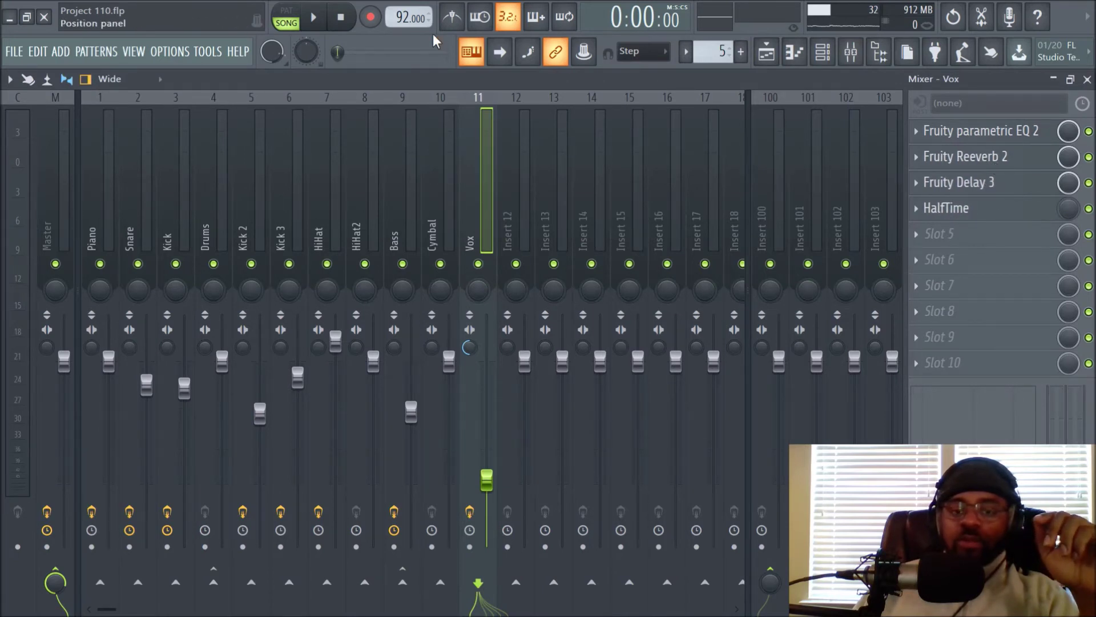
click(317, 18)
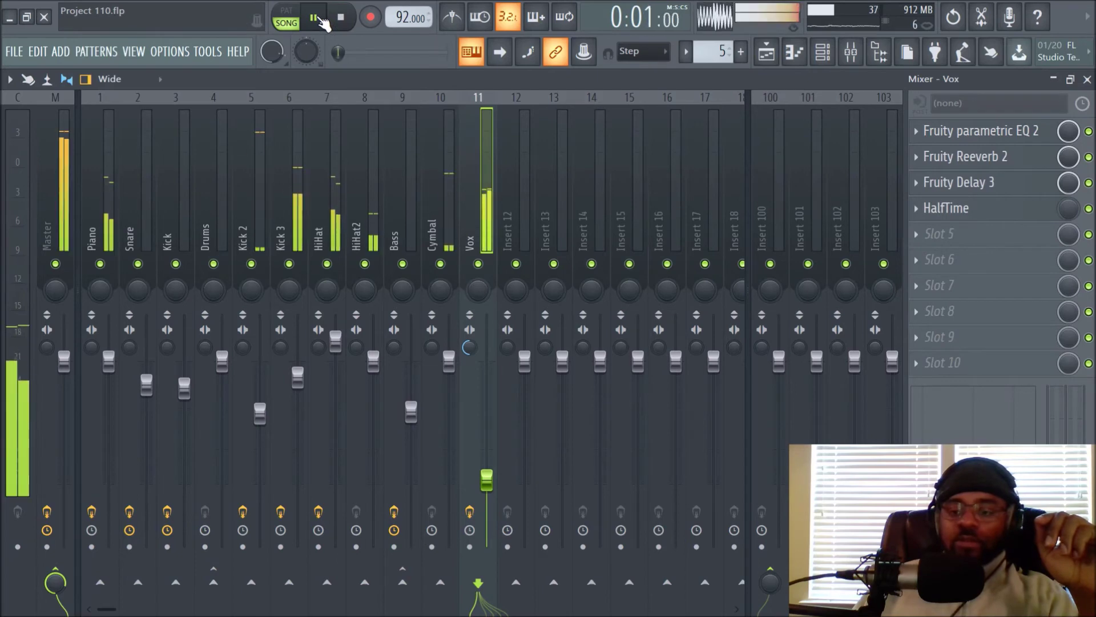
click(349, 22)
Step: Play the song from bar 17, where the HalfTime - Mix level automation clip starts, and return to the Vox insert in the mixer
click(767, 52)
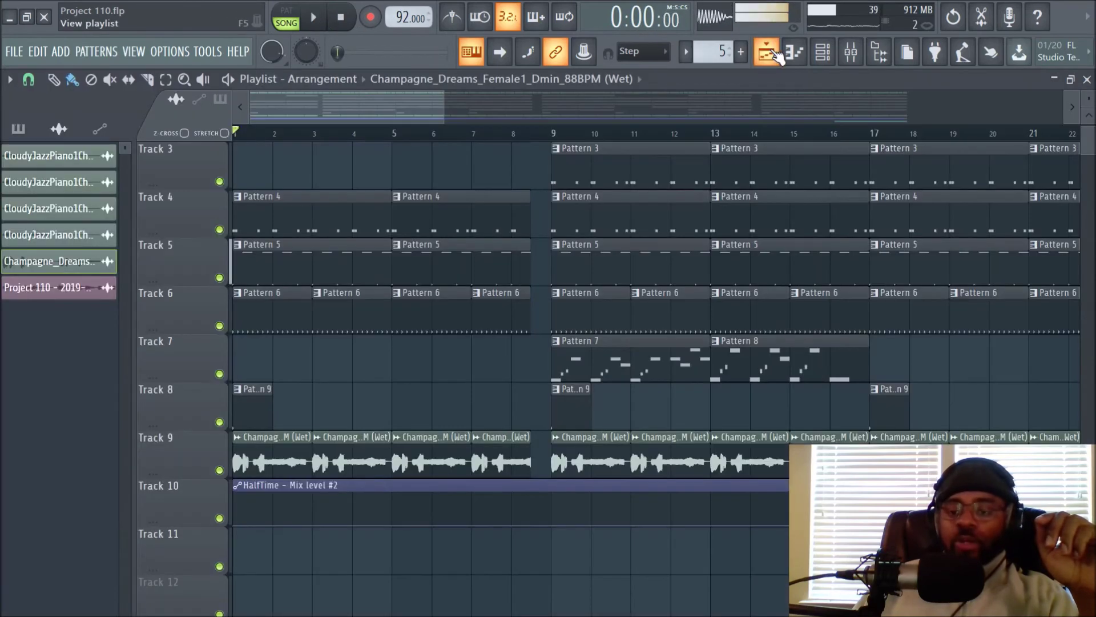
scroll(711, 141, down, 2)
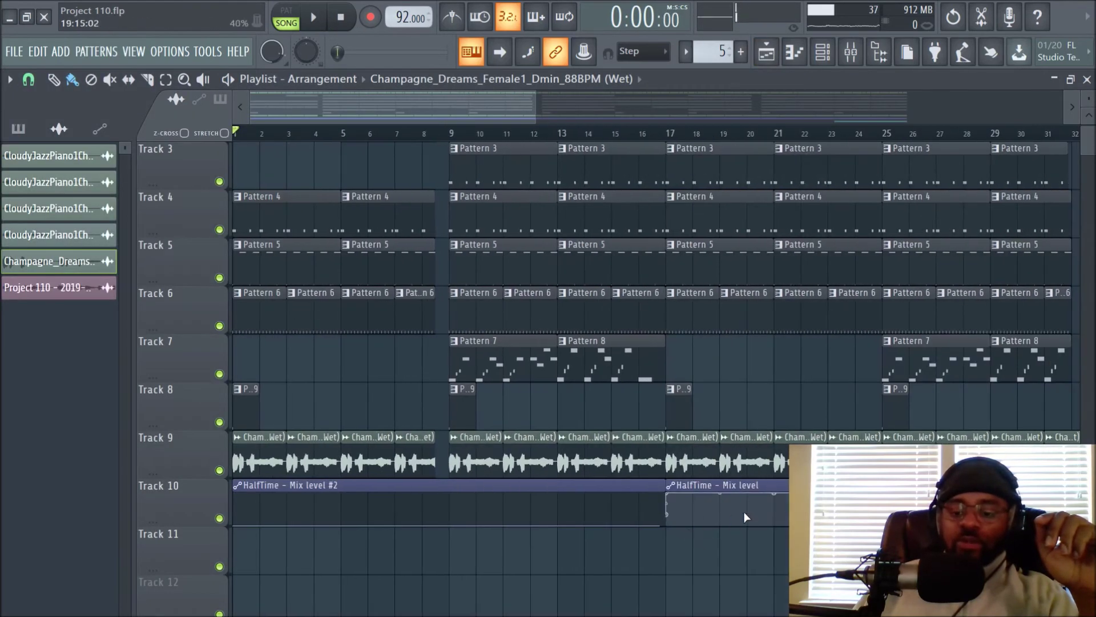
click(668, 134)
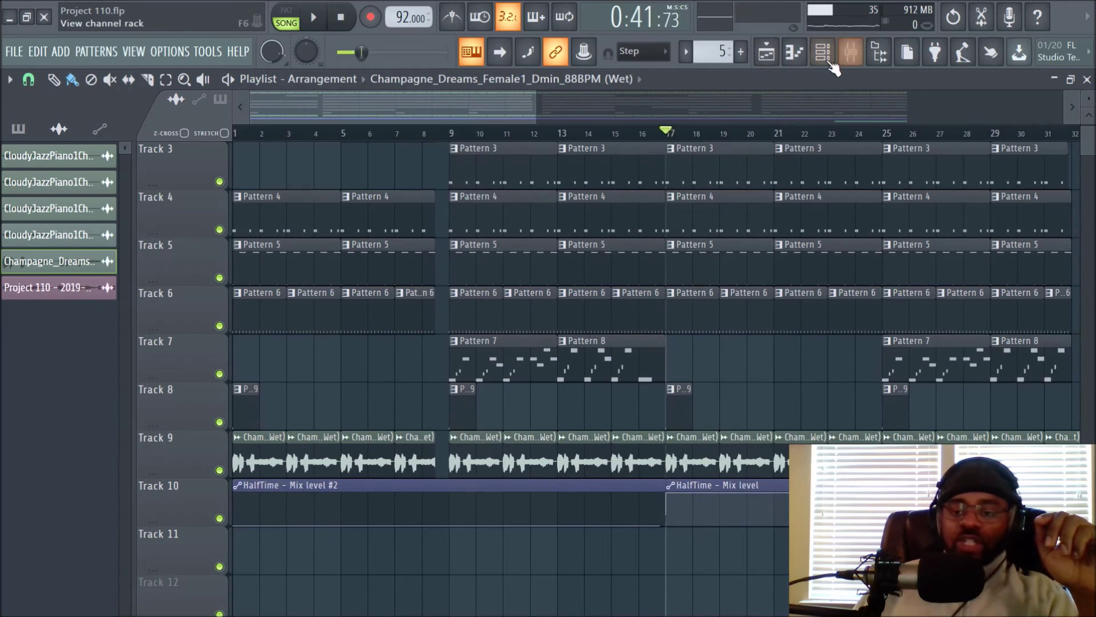
key(space)
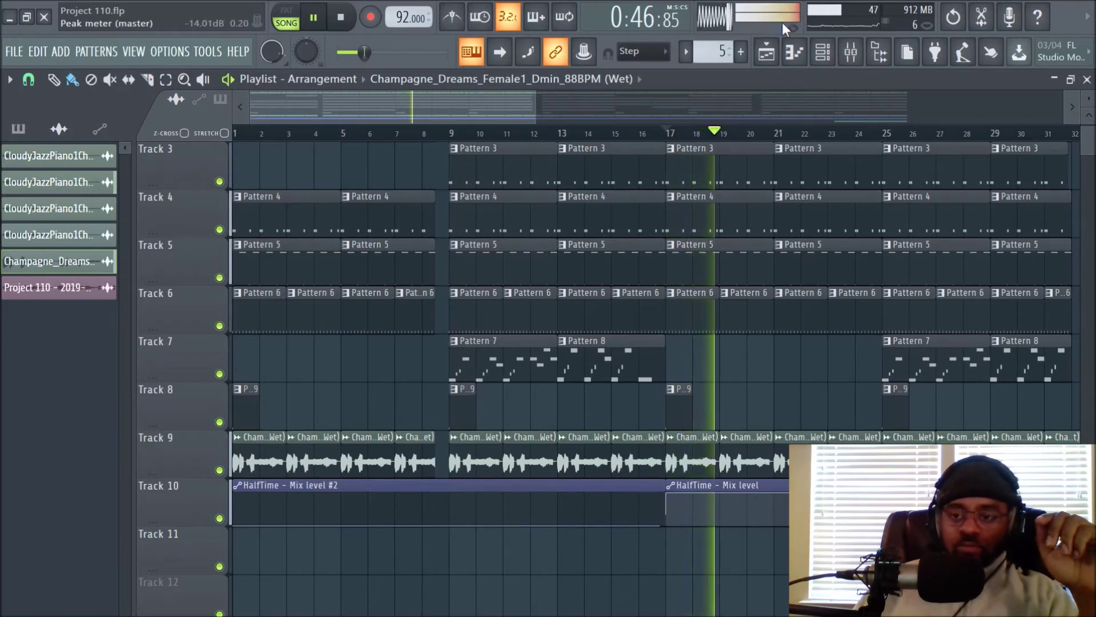
click(832, 56)
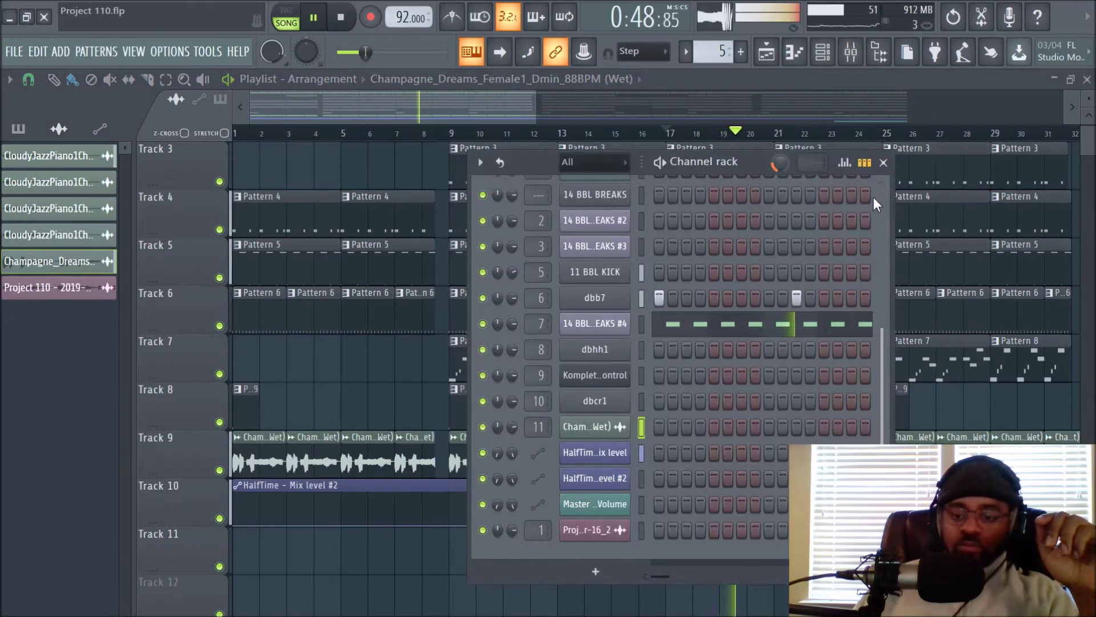
click(851, 52)
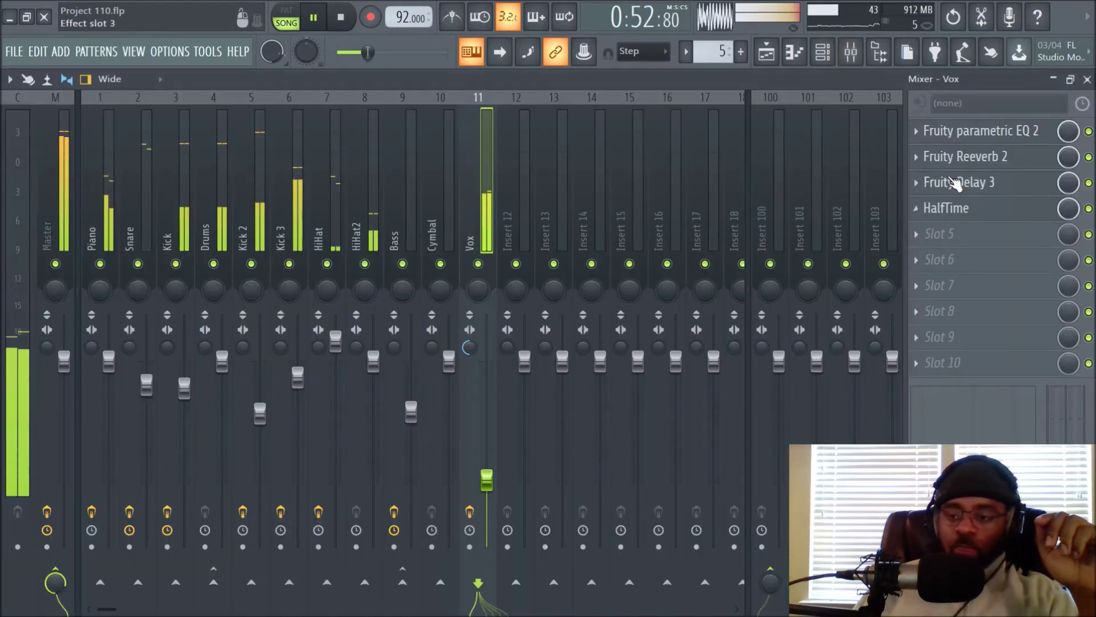
Step: Solo the Vox insert and compare its sound from bar 17 with its effect slots bypassed and re-enabled
right_click(479, 264)
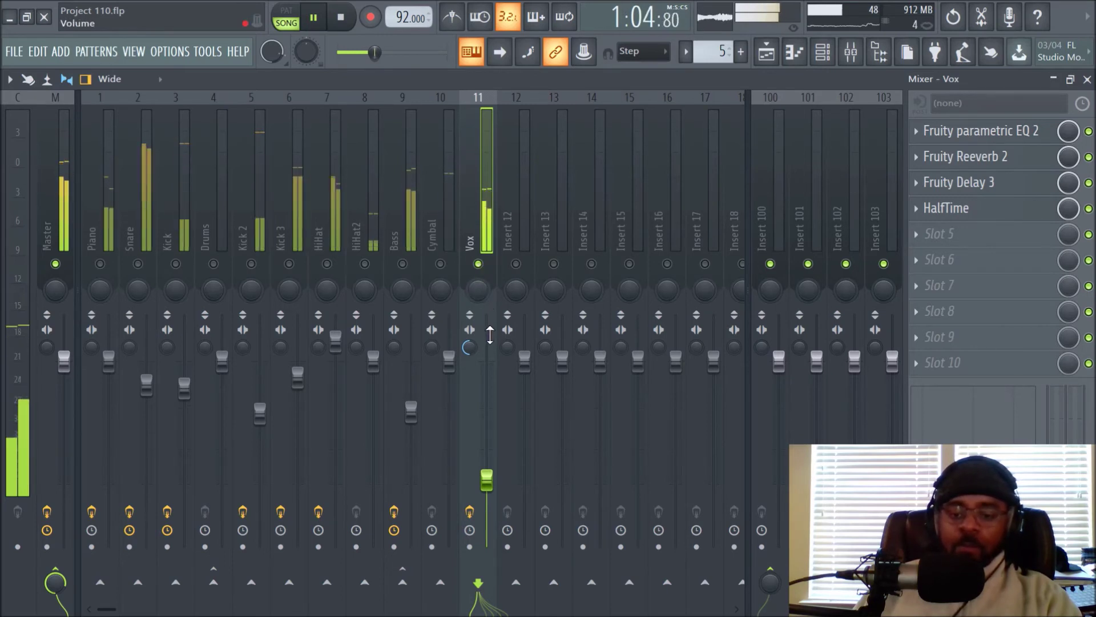
key(space)
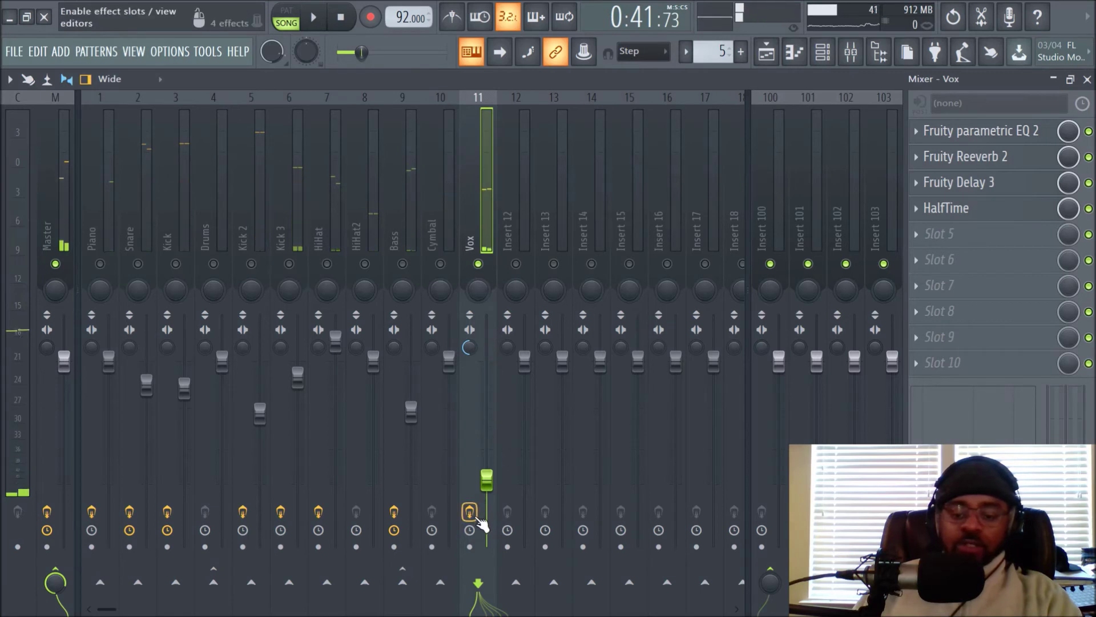
click(469, 512)
key(space)
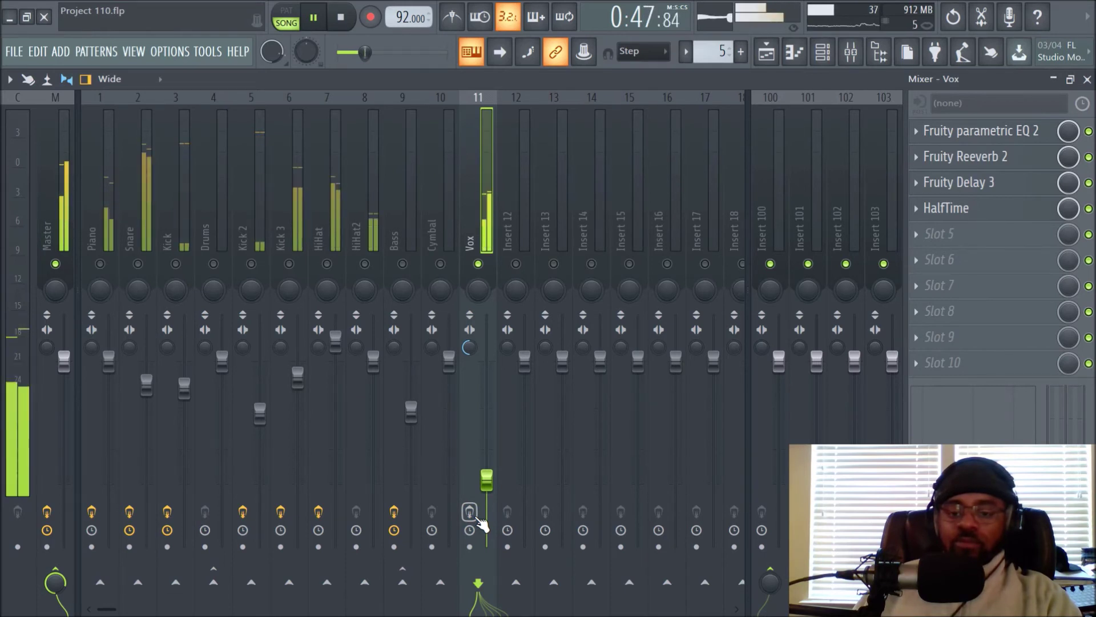
key(space)
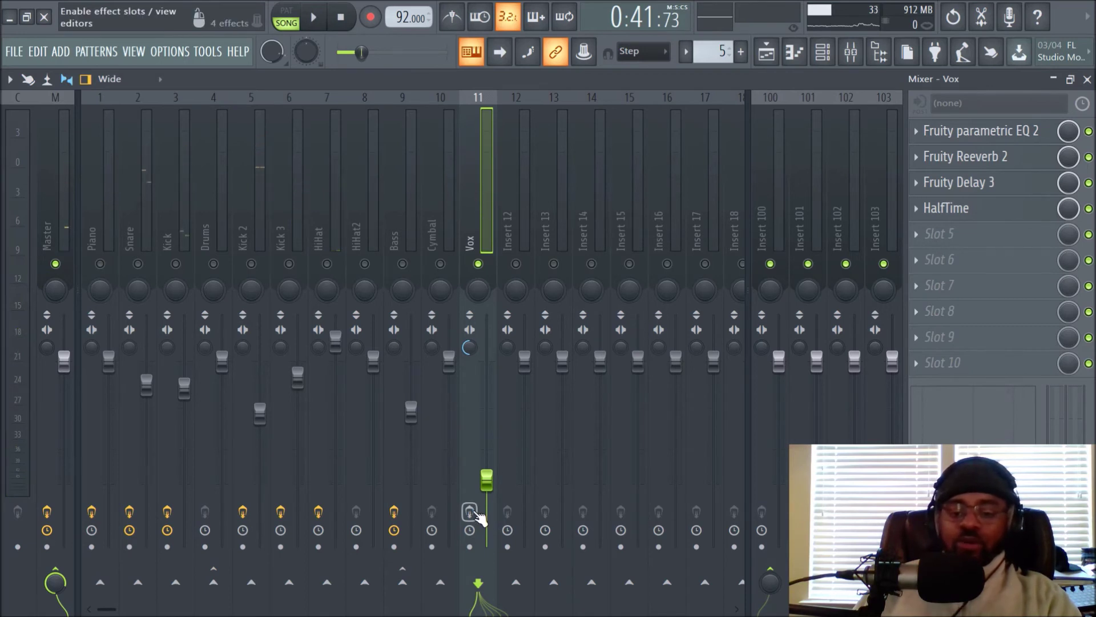
click(469, 512)
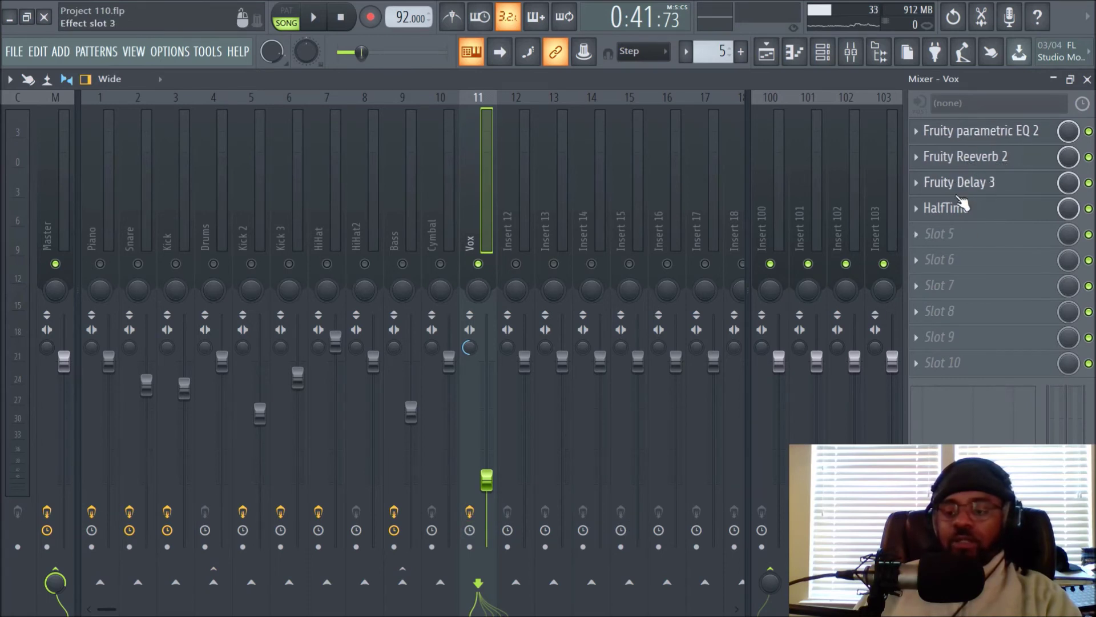
key(space)
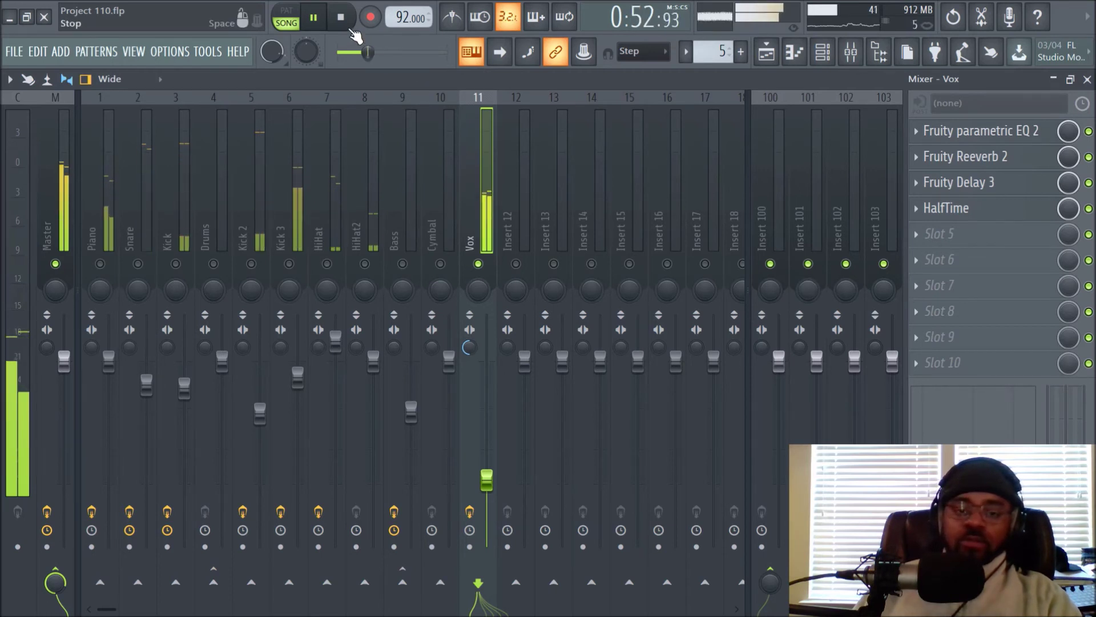
key(space)
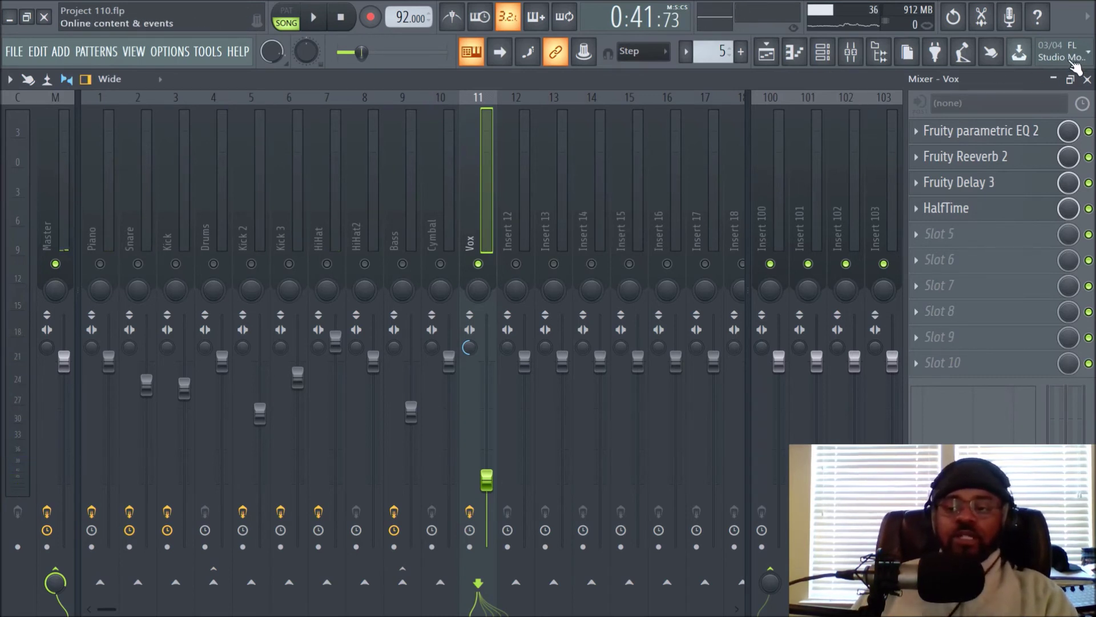
Step: Close the mixer and channel rack and look over the arrangement of all tracks in the playlist
click(1086, 80)
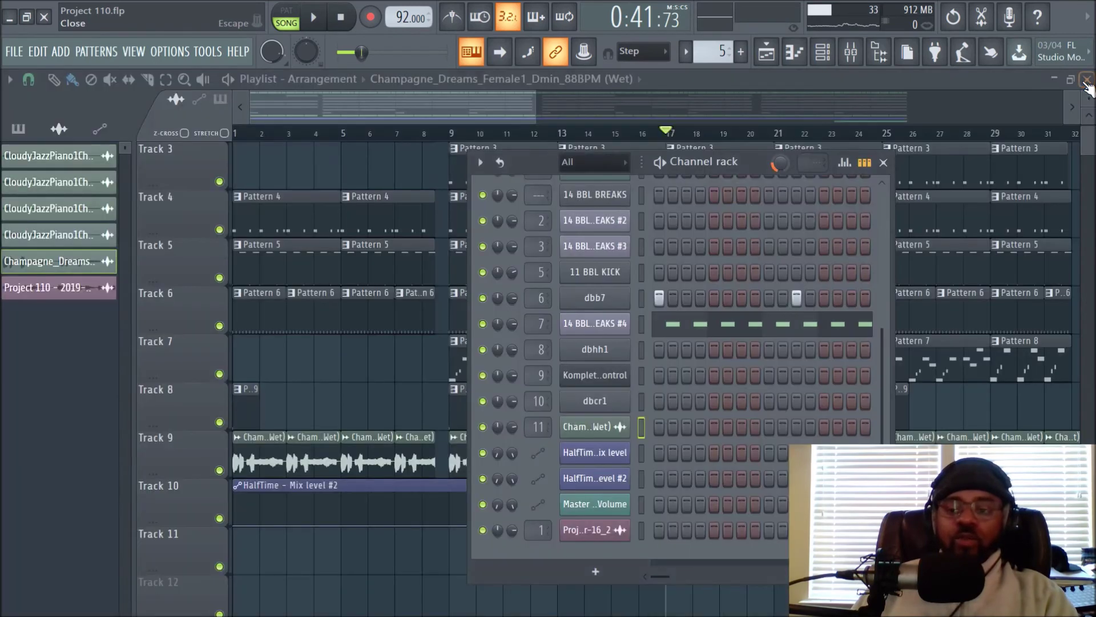
click(823, 52)
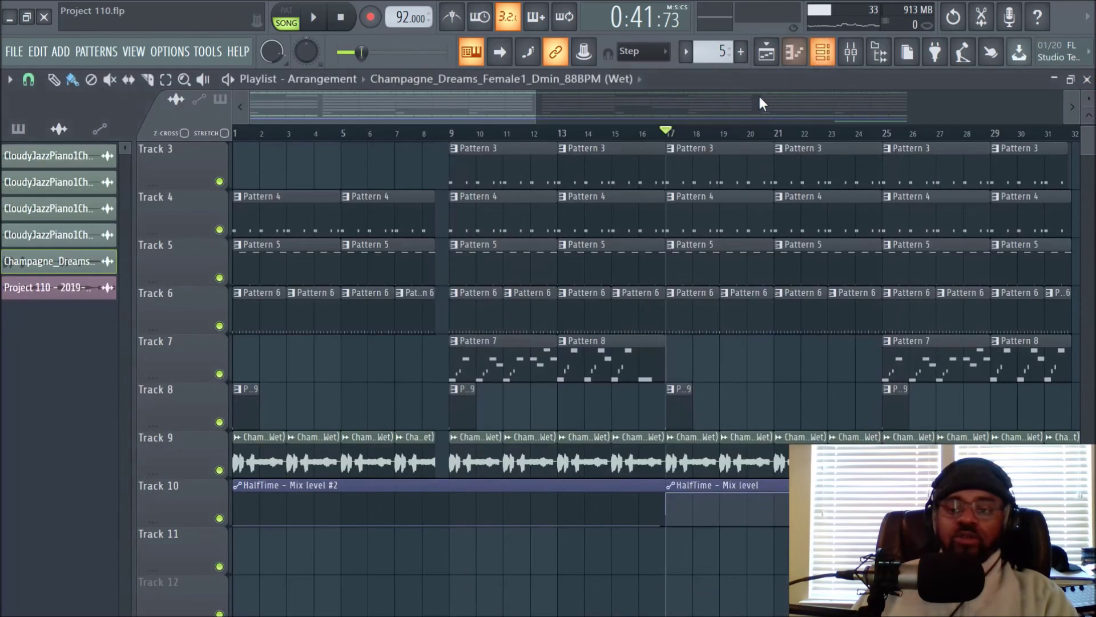
scroll(648, 148, down, 2)
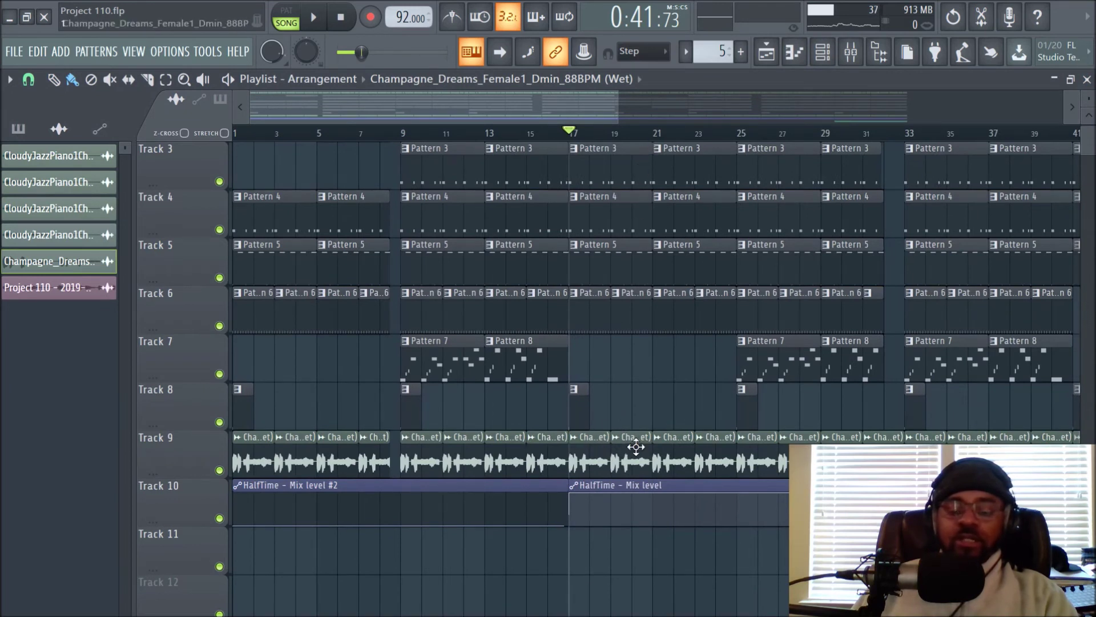
scroll(632, 362, up, 2)
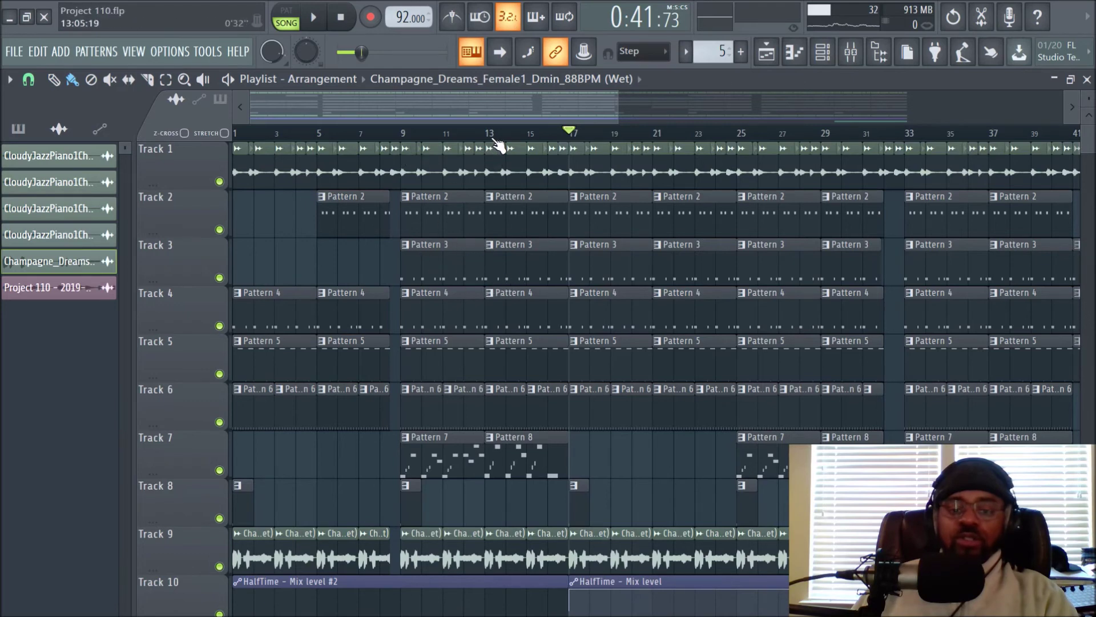
scroll(497, 145, up, 2)
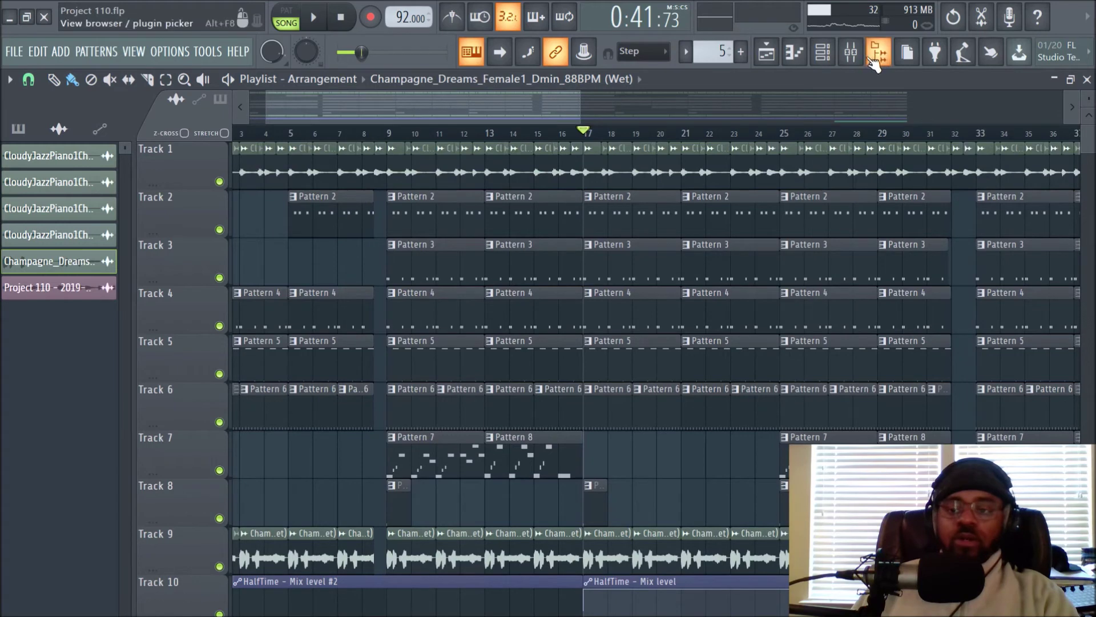
Step: Enable the iZotope Vinyl effect on the Master insert and open its settings
click(864, 59)
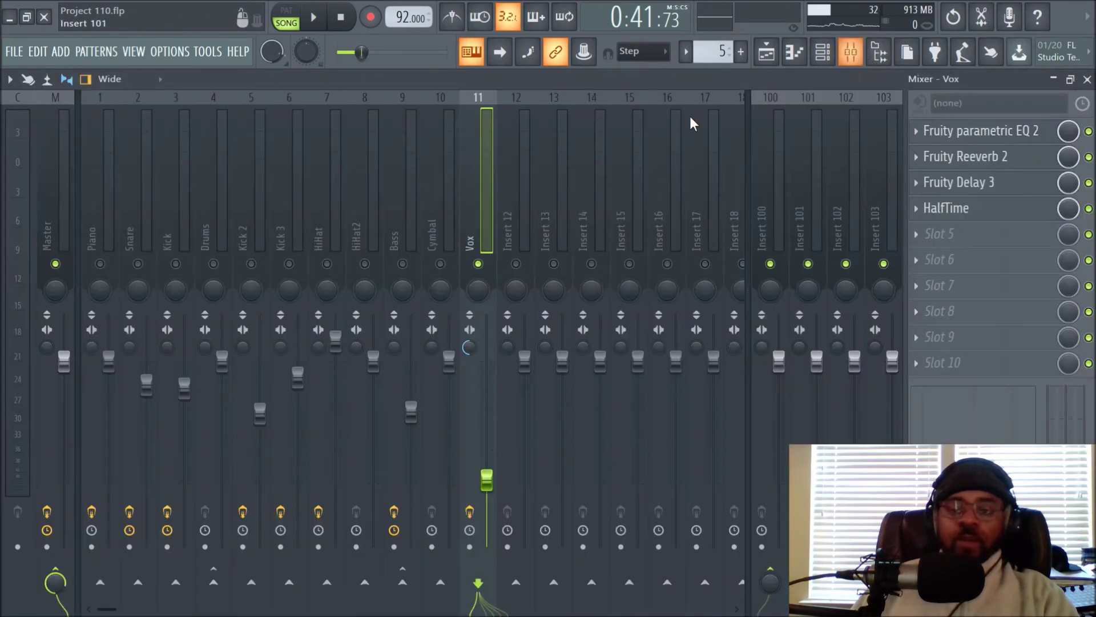
click(63, 203)
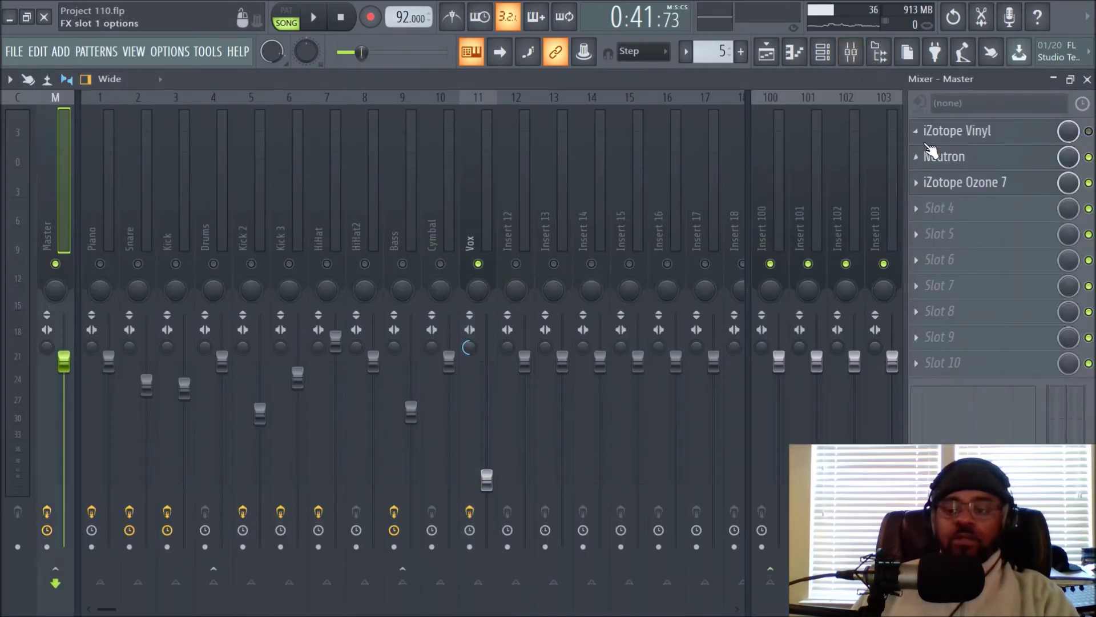
click(1089, 132)
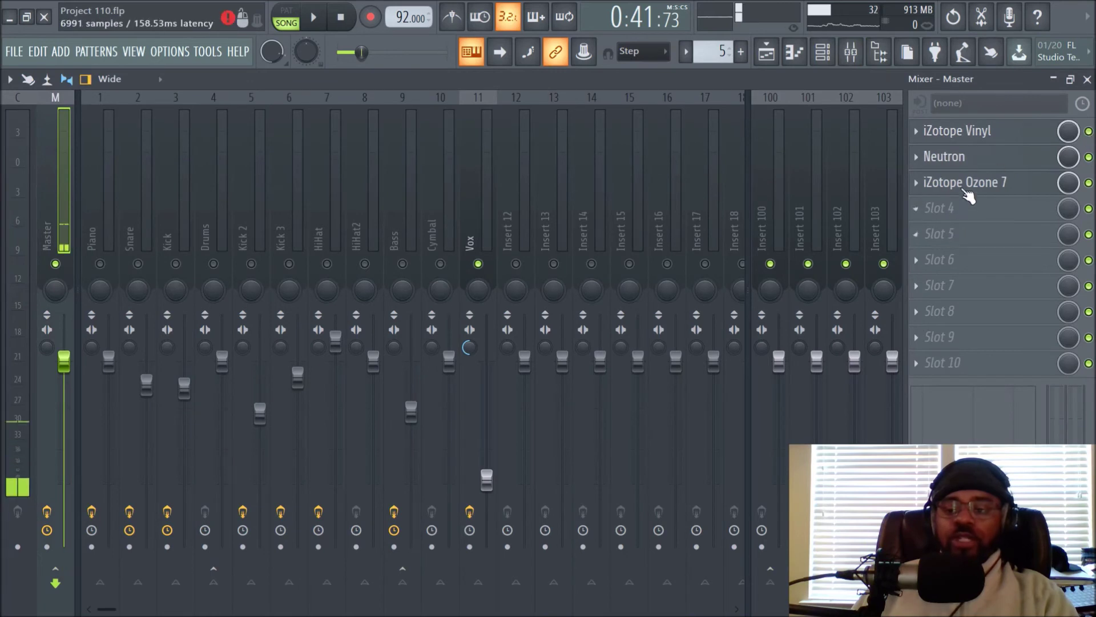
click(961, 135)
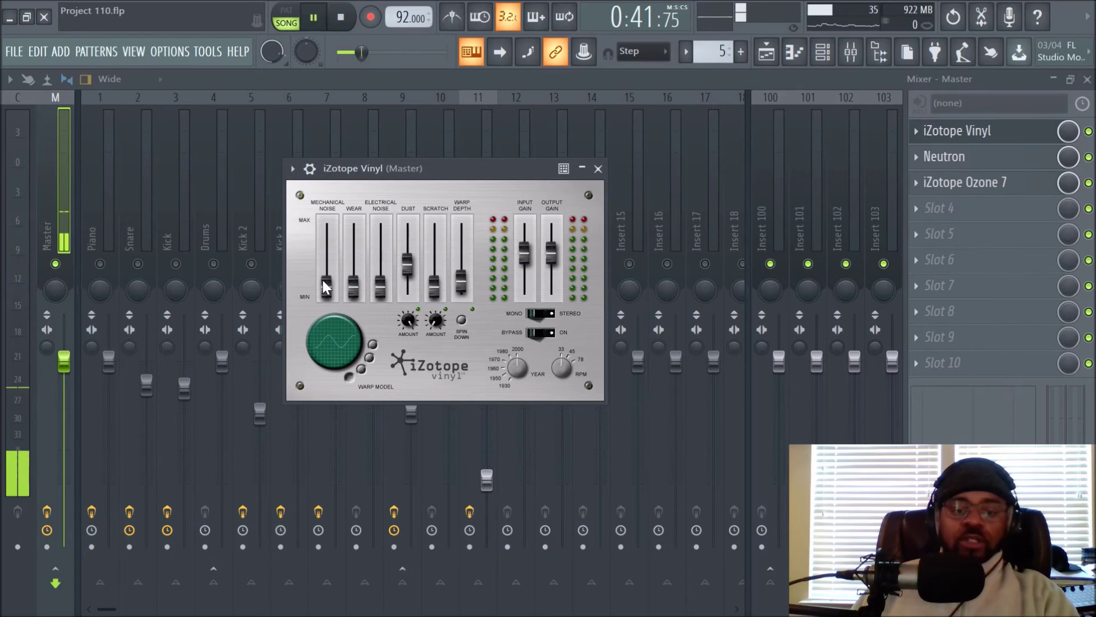
Step: Unsolo the Vox insert, play the full mix through iZotope Vinyl with its settings open again, and stop playback
click(766, 52)
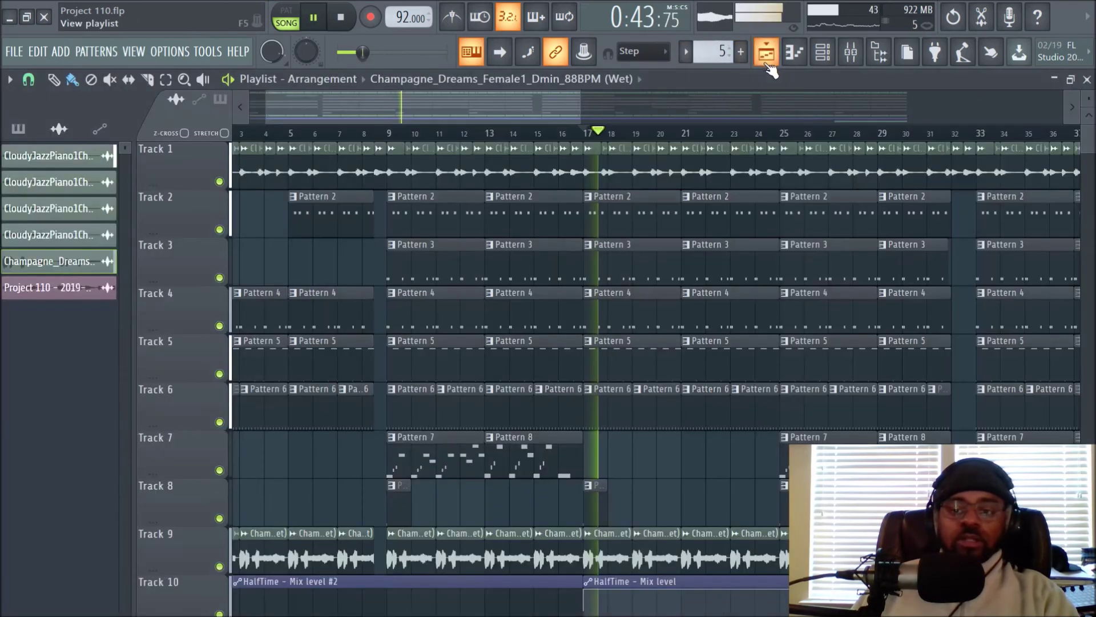
click(851, 54)
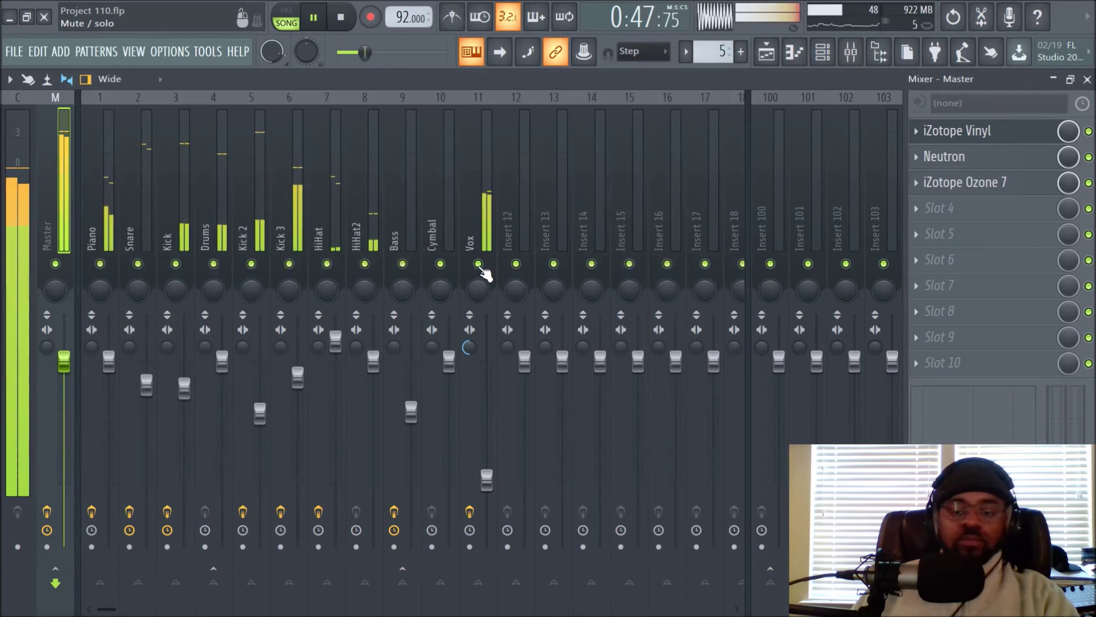
click(983, 133)
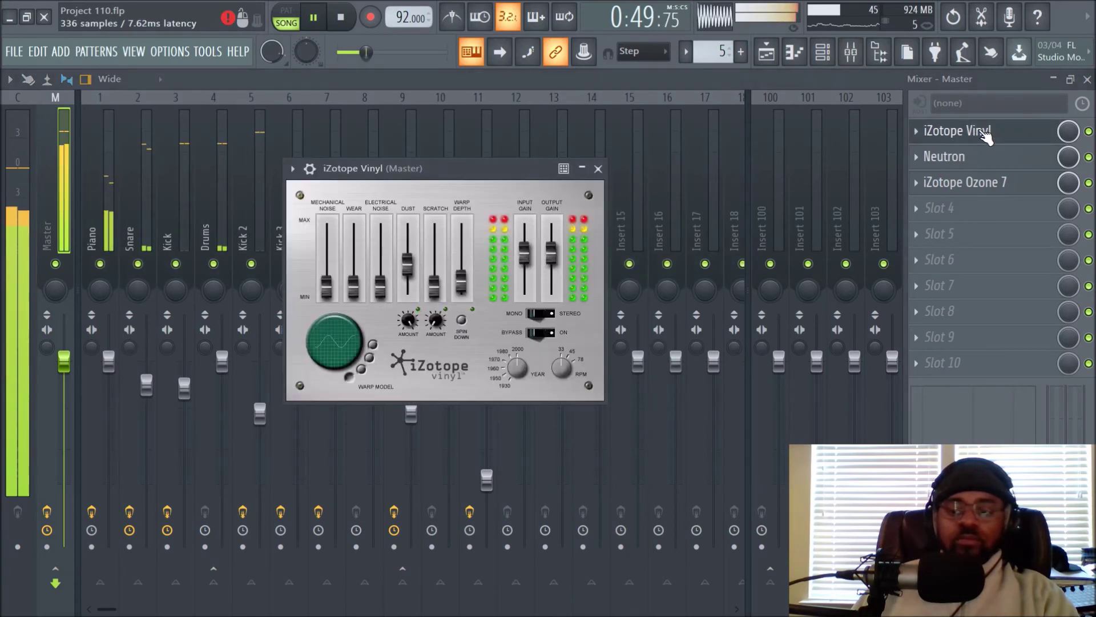
click(350, 22)
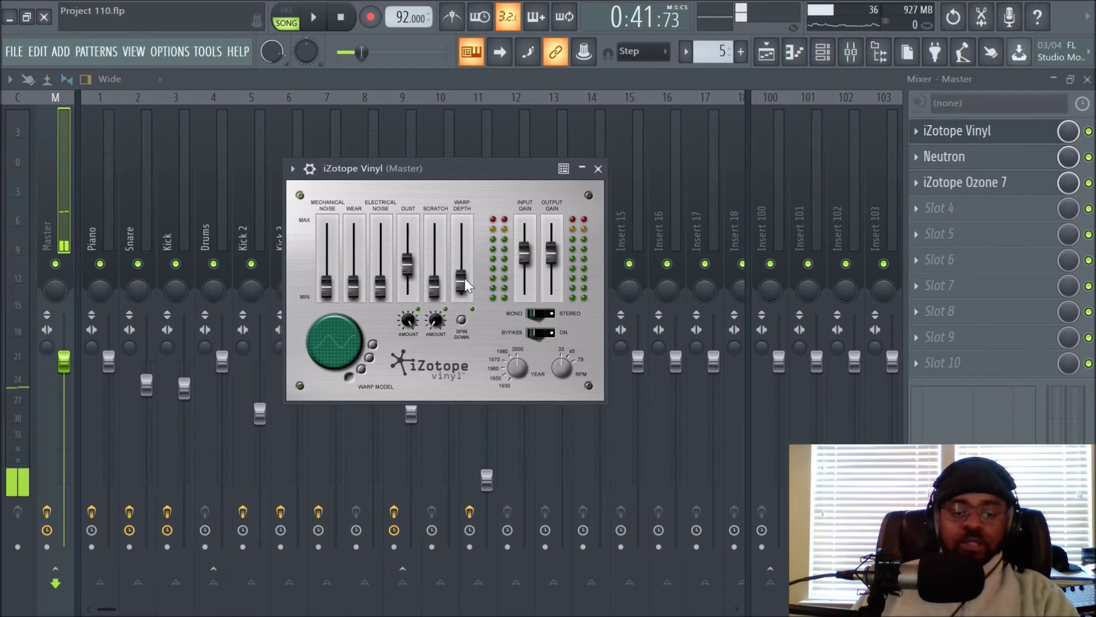
Step: Audition iZotope Vinyl's Warp Depth at 100% during playback, then return it to 10.20% and stop
key(space)
drag(465, 284, 460, 221)
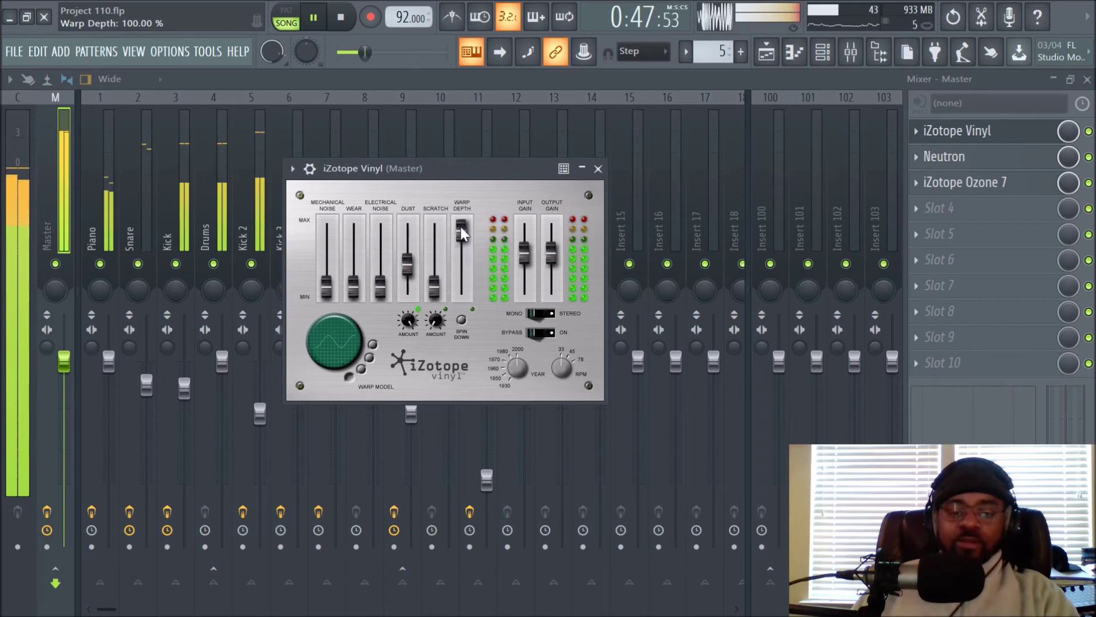
drag(461, 228, 456, 289)
key(space)
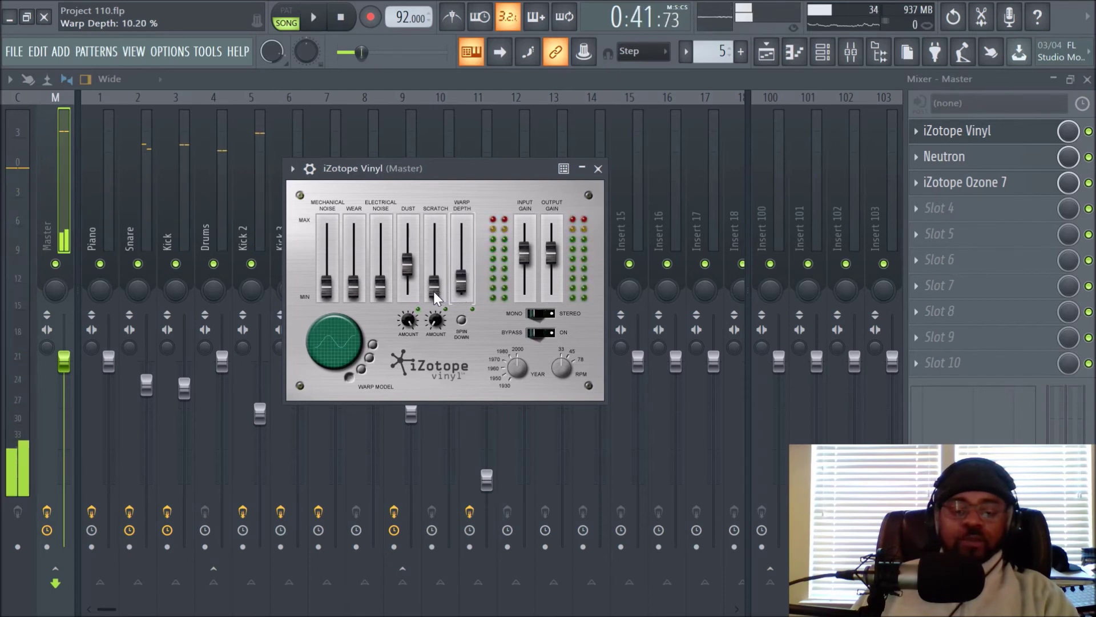
Step: Audition iZotope Vinyl's Scratch gain at 40 dB with a Scratch Amount of 40%, then return the gain to minimum
drag(435, 297, 441, 228)
key(space)
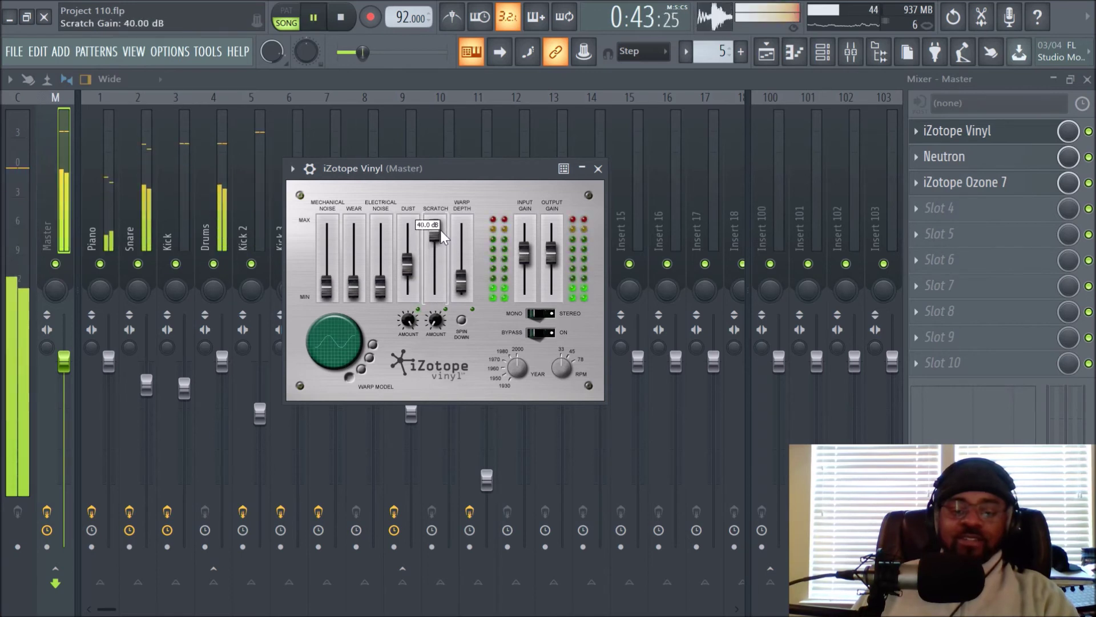
drag(437, 321, 436, 325)
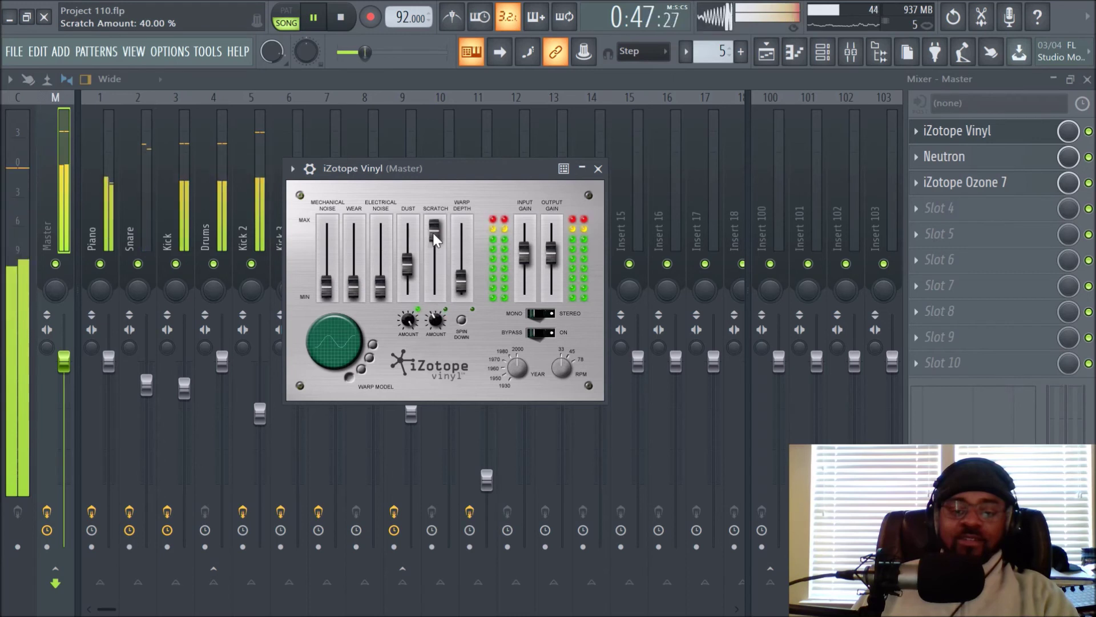
key(space)
drag(433, 233, 436, 336)
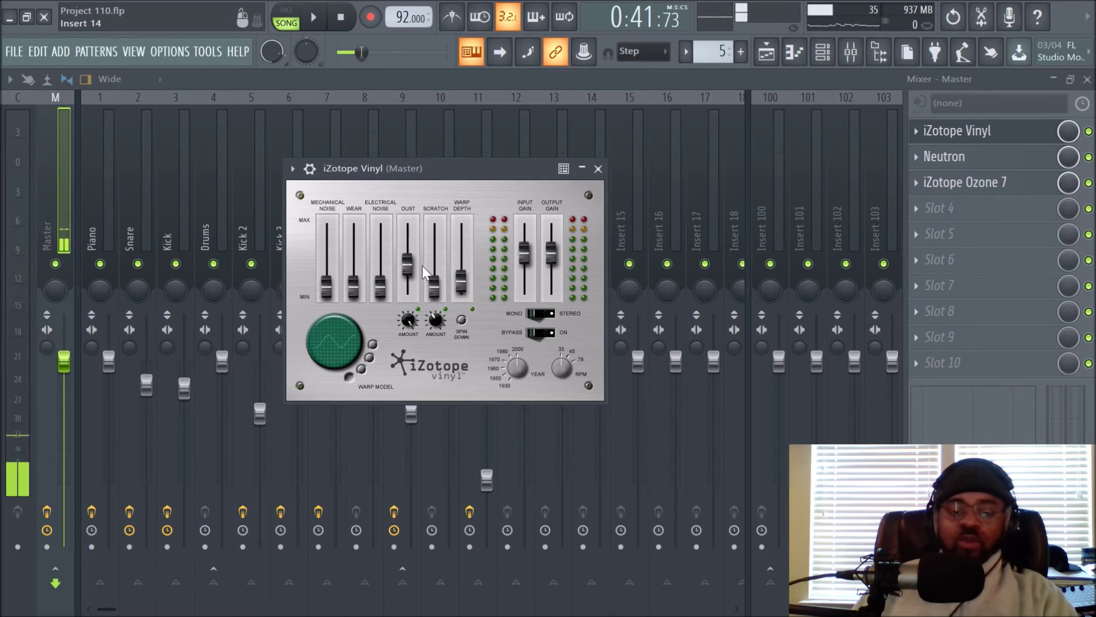
Step: Set iZotope Vinyl's Dust gain to -9.59 dB, close the plugin and briefly play the full mix
drag(407, 263, 406, 262)
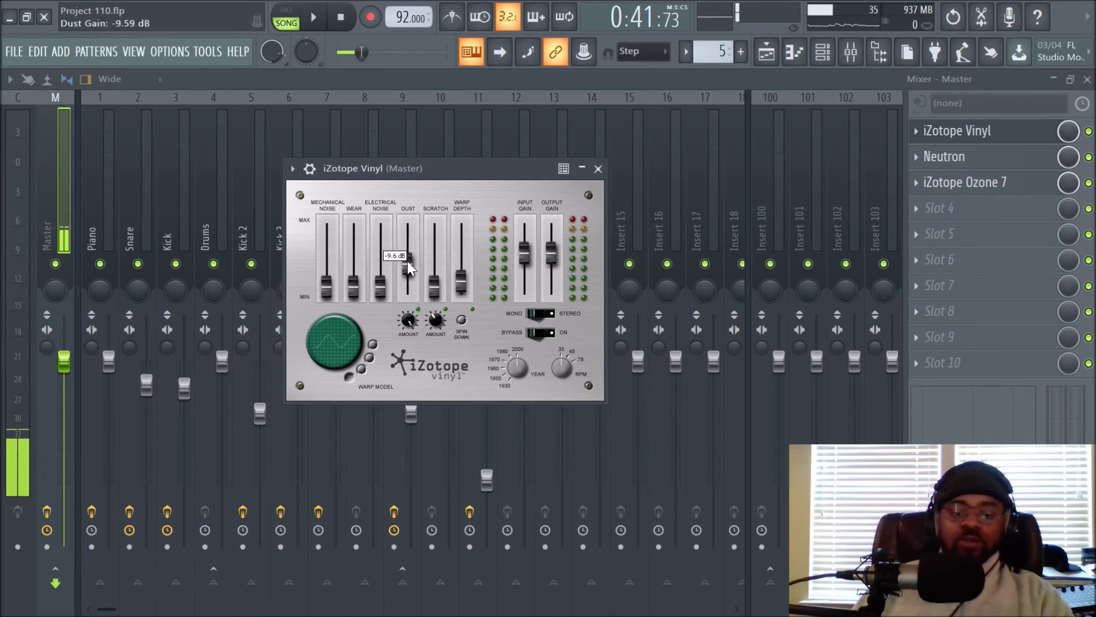
click(598, 169)
key(space)
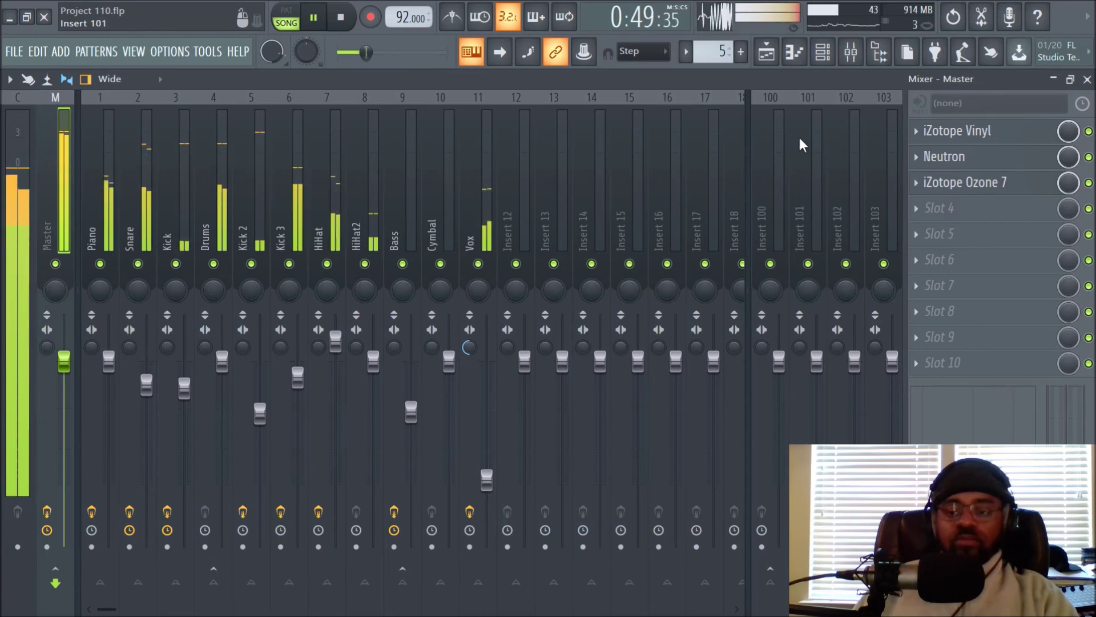
key(space)
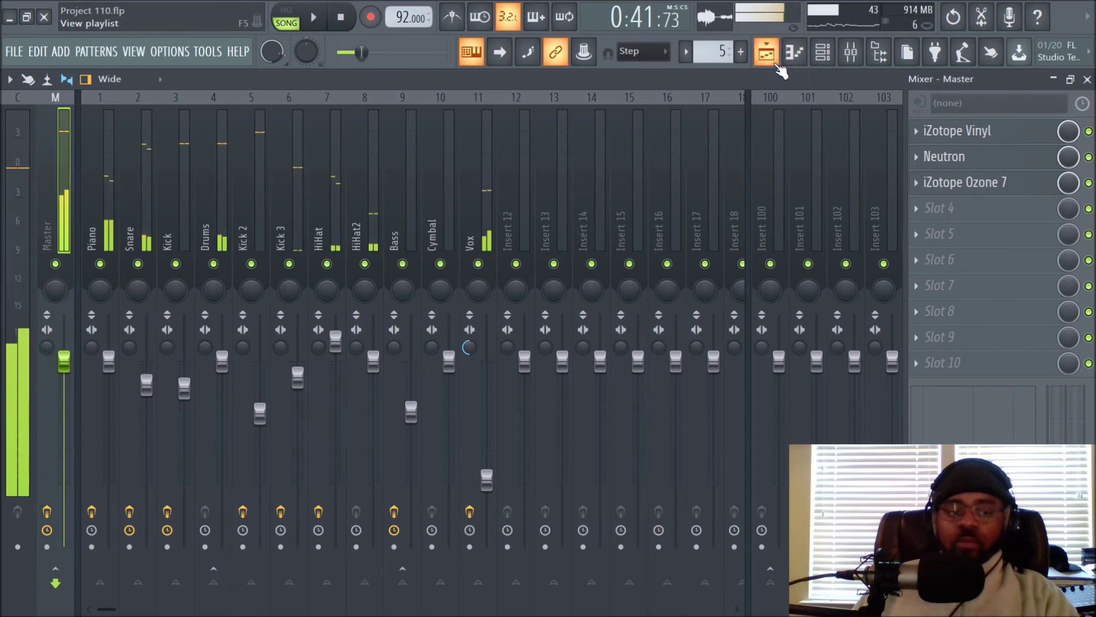
Step: Raise the audio buffer length to 7616 samples (173 ms) in the audio settings and briefly play the mix to test it
click(154, 49)
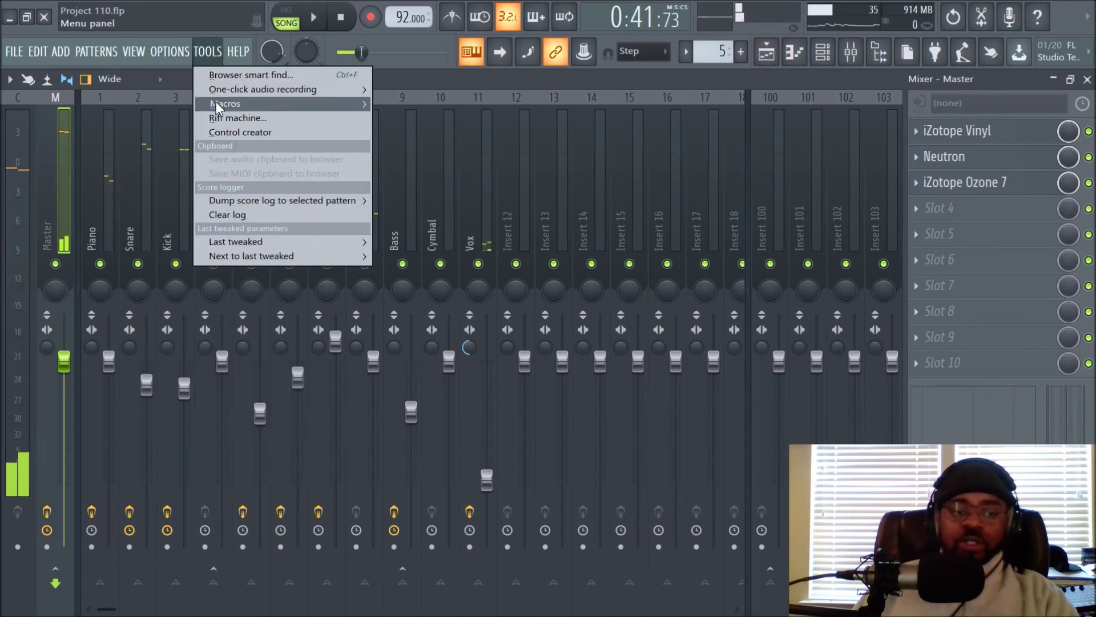
click(171, 102)
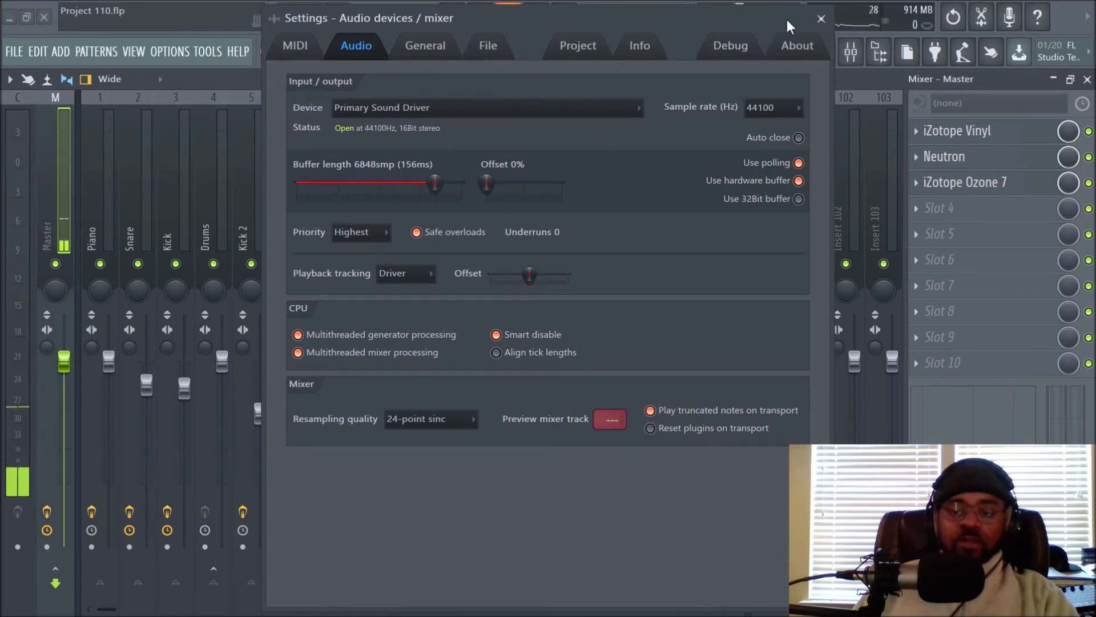
click(821, 18)
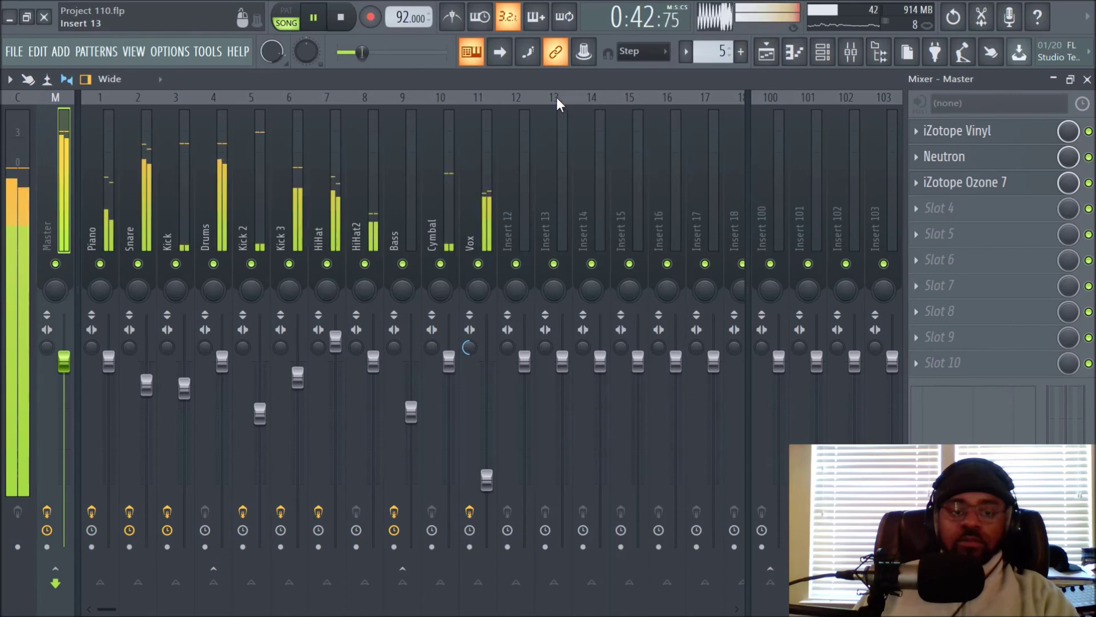
click(171, 52)
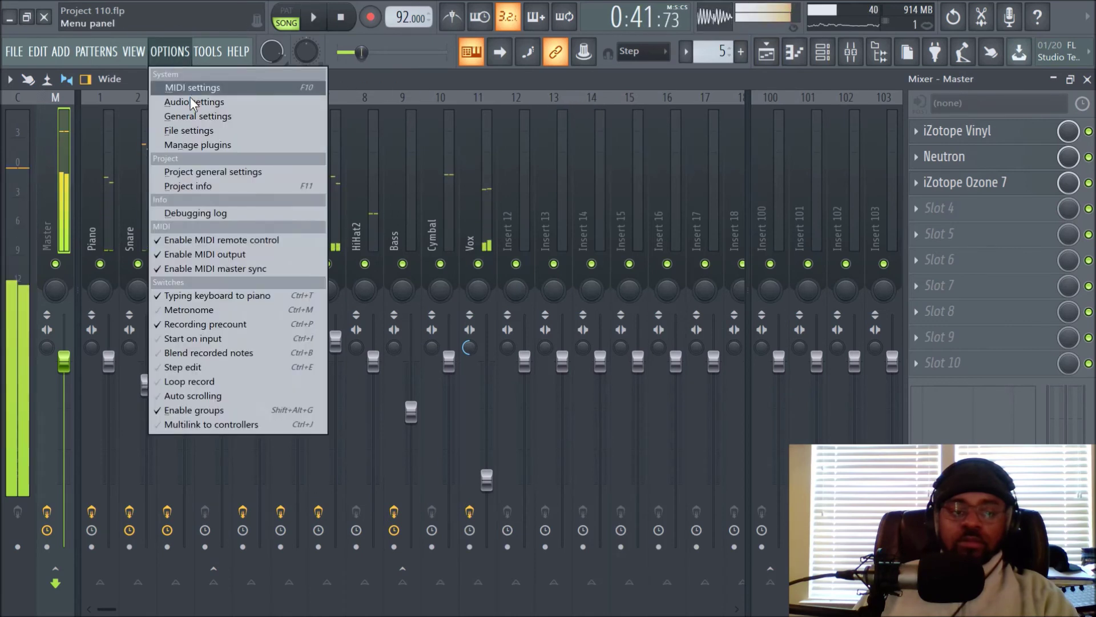
click(190, 100)
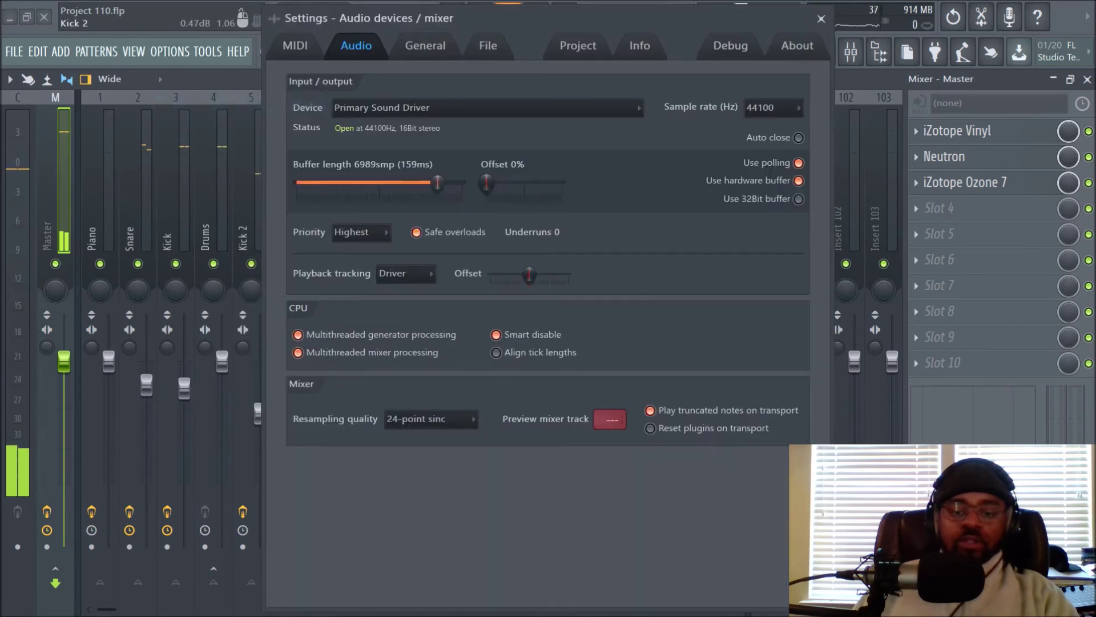
click(453, 190)
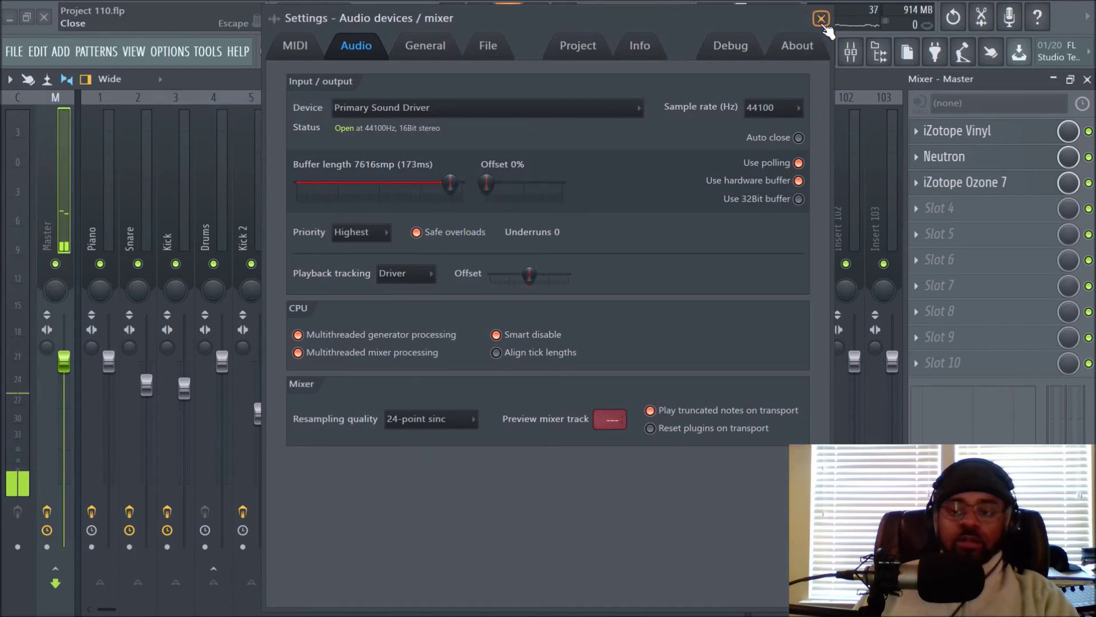
click(824, 24)
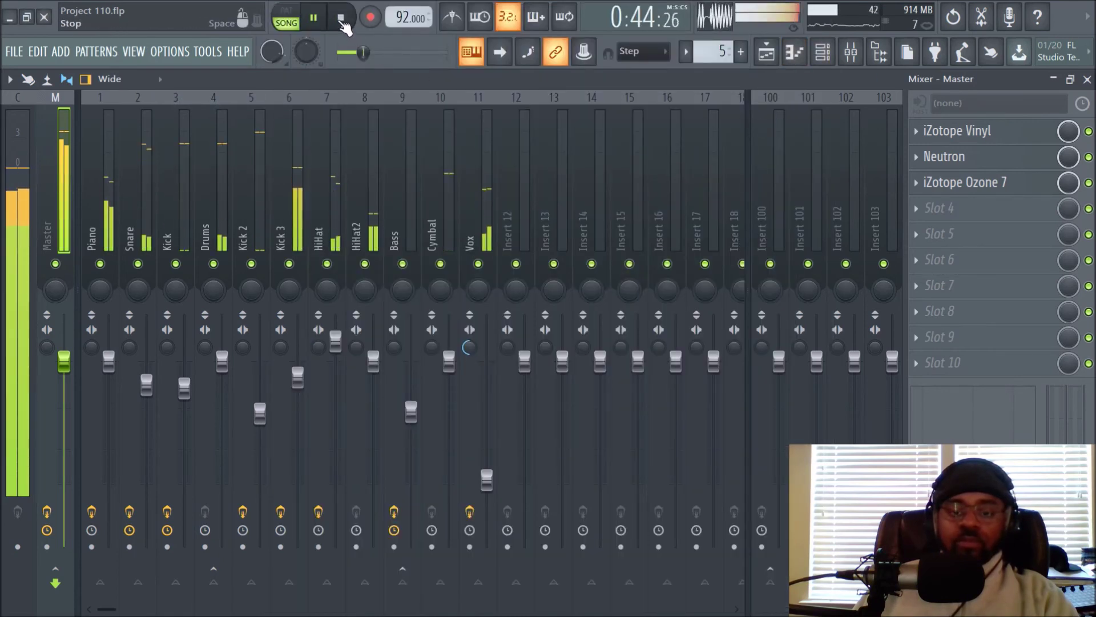
key(space)
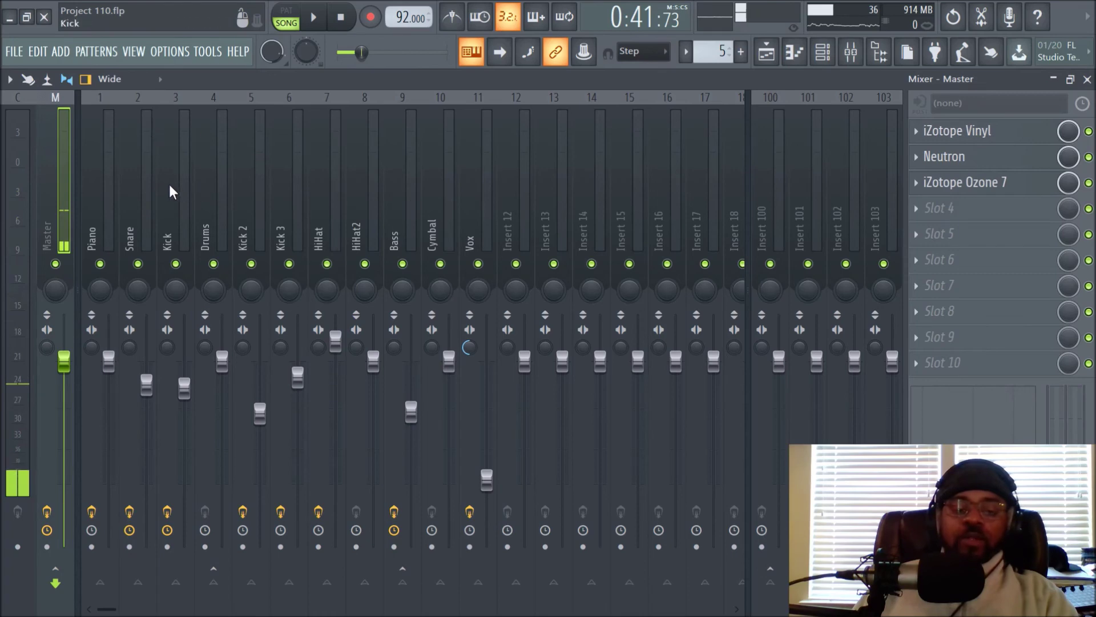
Step: Return to the playlist and review the arrangement of clips across Tracks 1 to 10
click(767, 51)
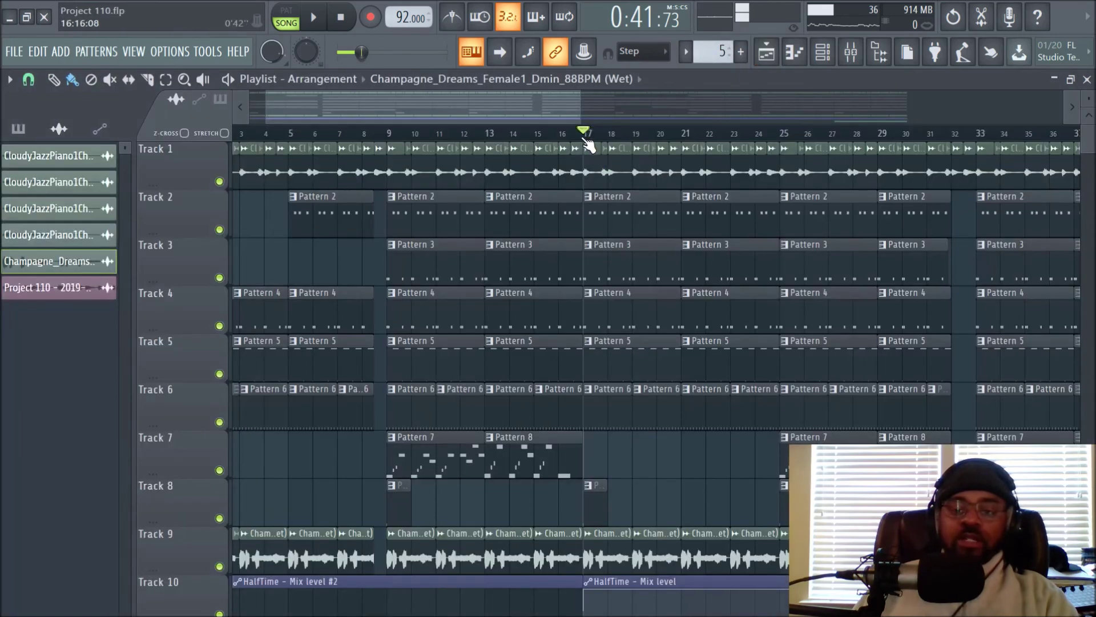
click(851, 55)
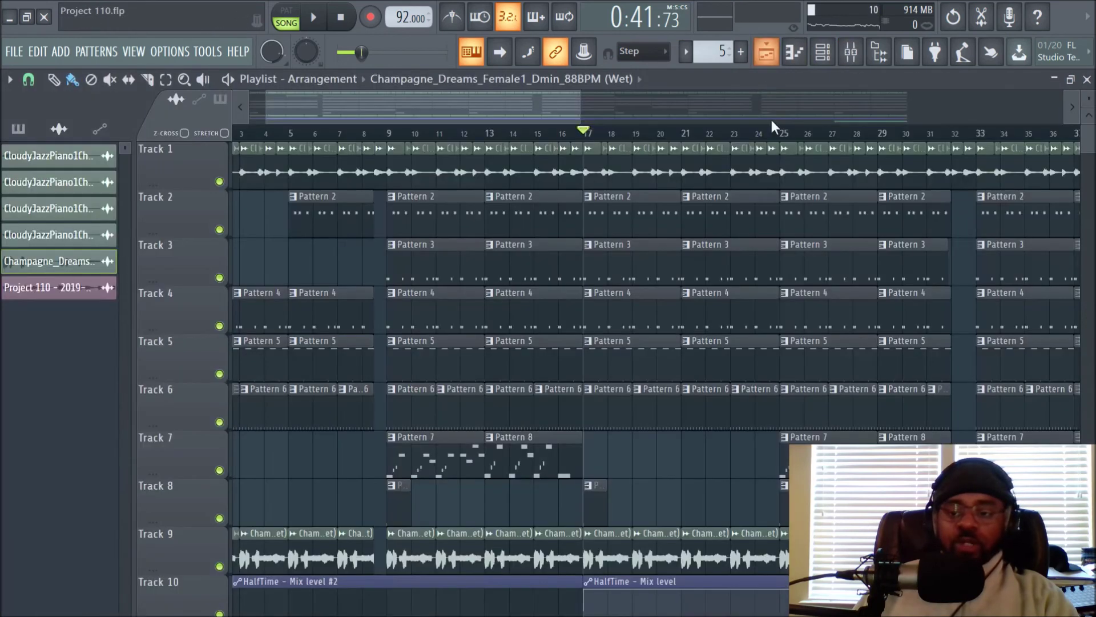
click(767, 53)
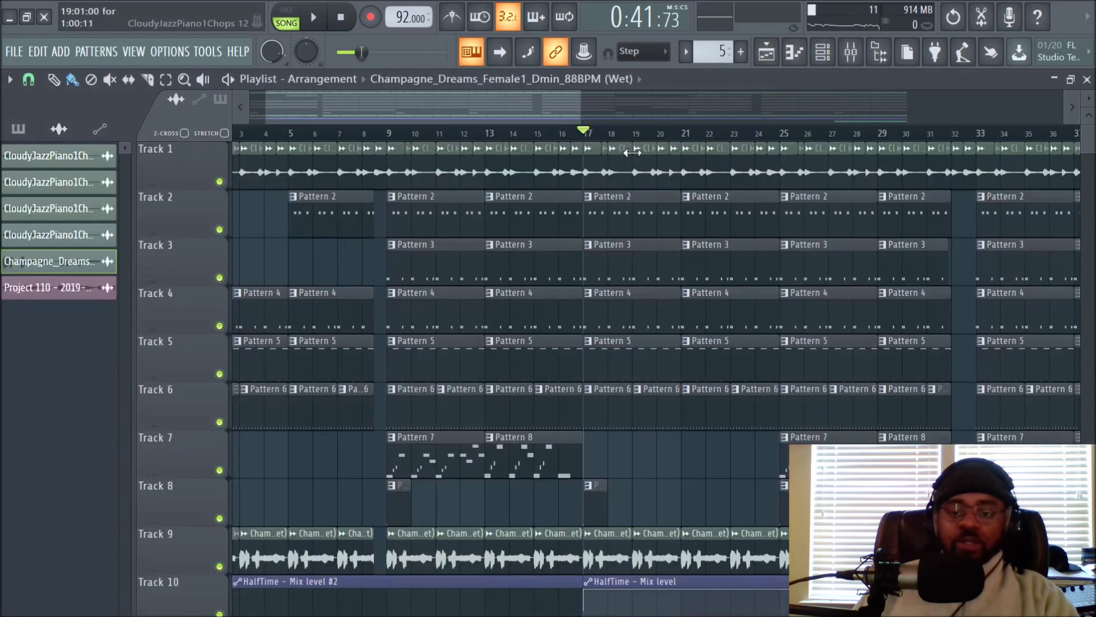
scroll(641, 137, down, 2)
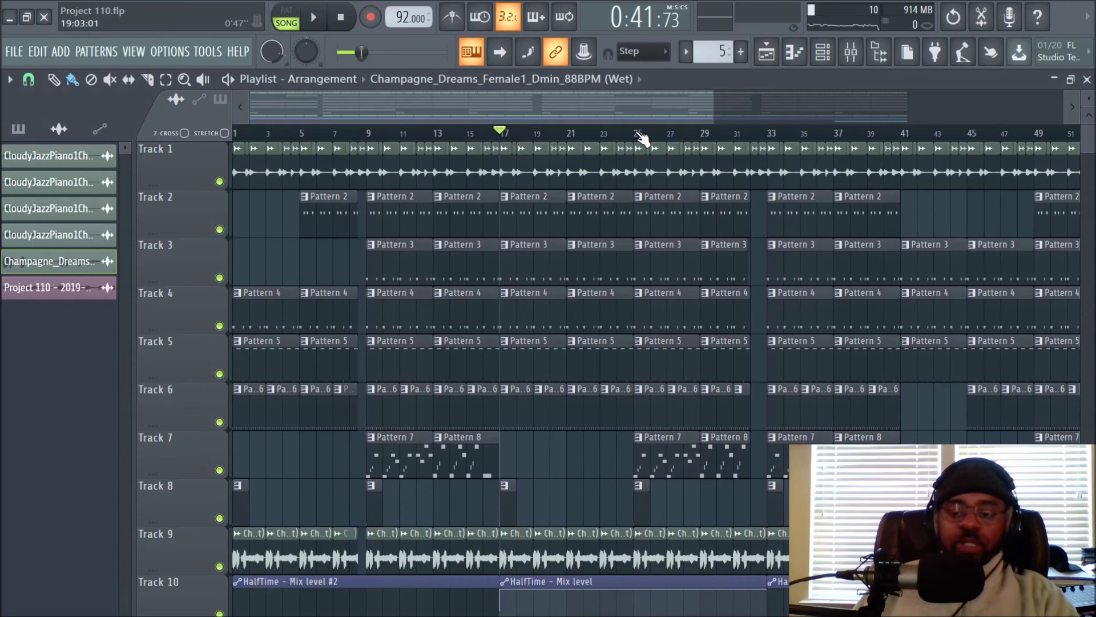
scroll(864, 278, down, 4)
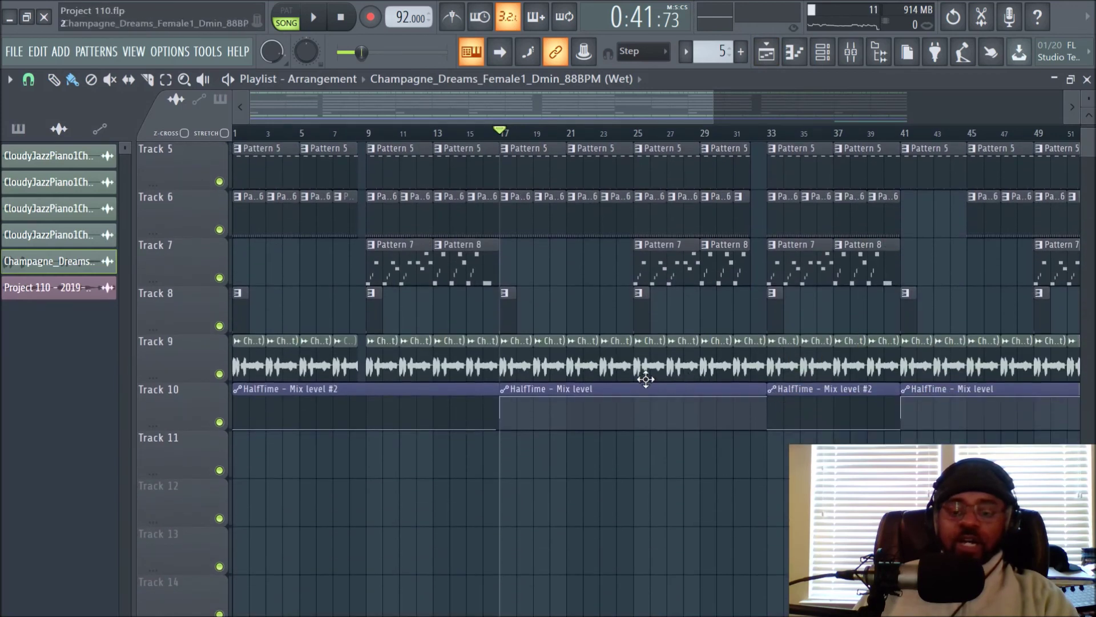
scroll(498, 366, up, 4)
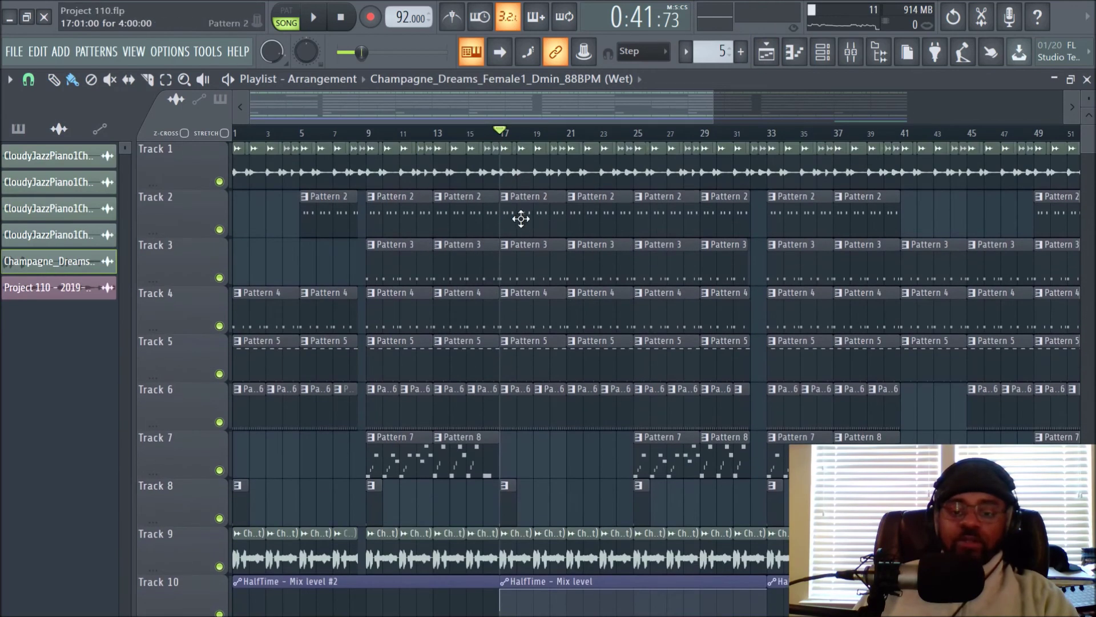
Step: Inspect the Slicex channels 14 BBL BREAKS #2 (snare) and 14 BBL BREAKS #3 (kick), closing each one after viewing
click(823, 51)
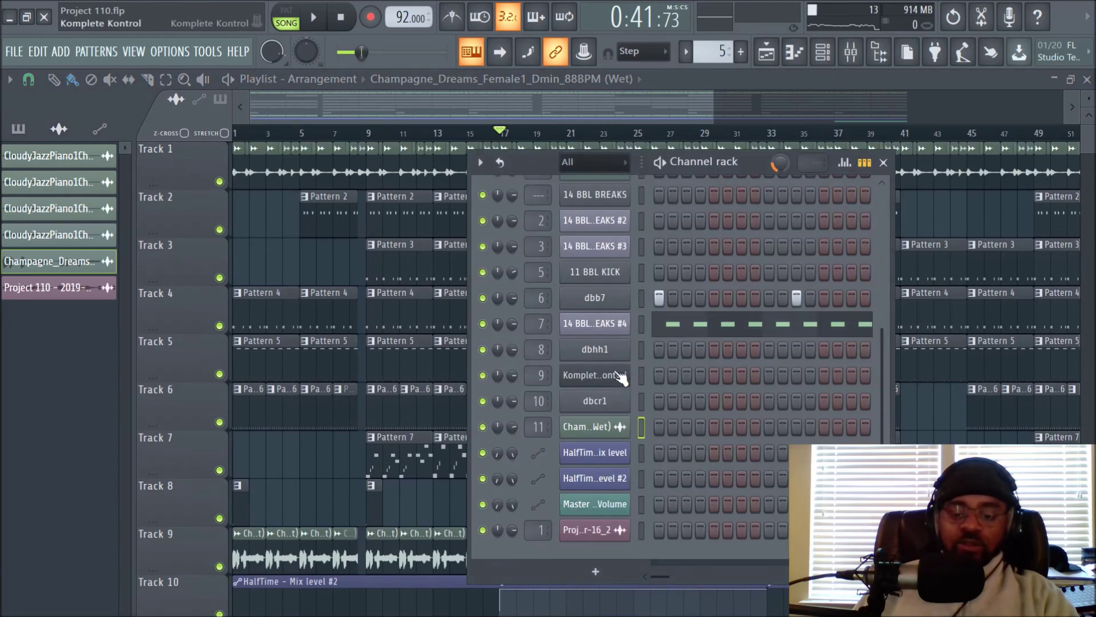
scroll(613, 393, up, 3)
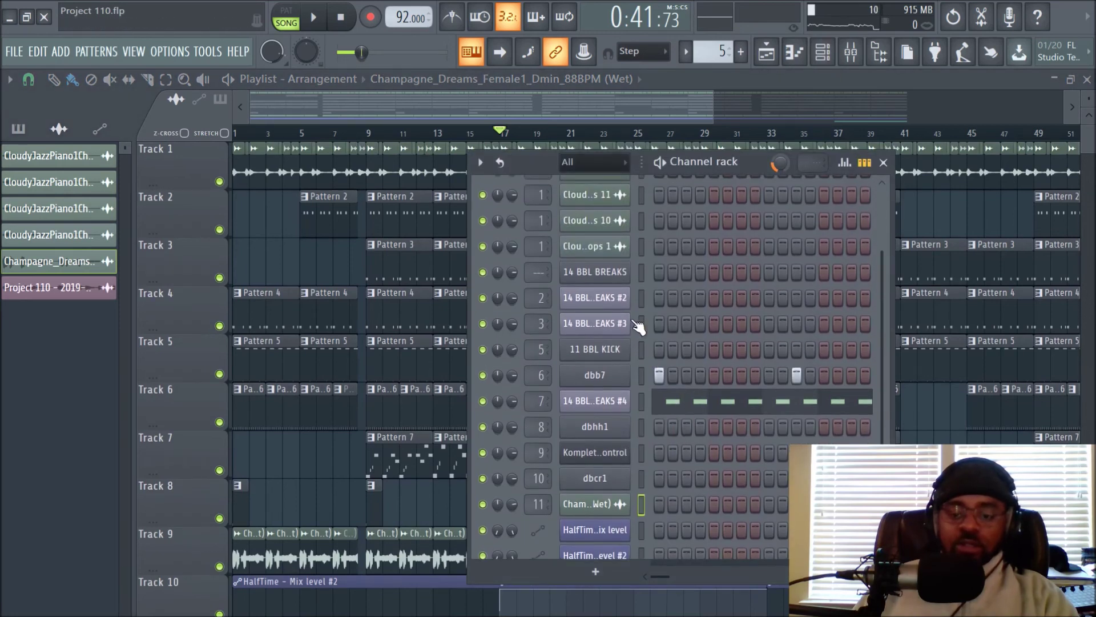
click(595, 308)
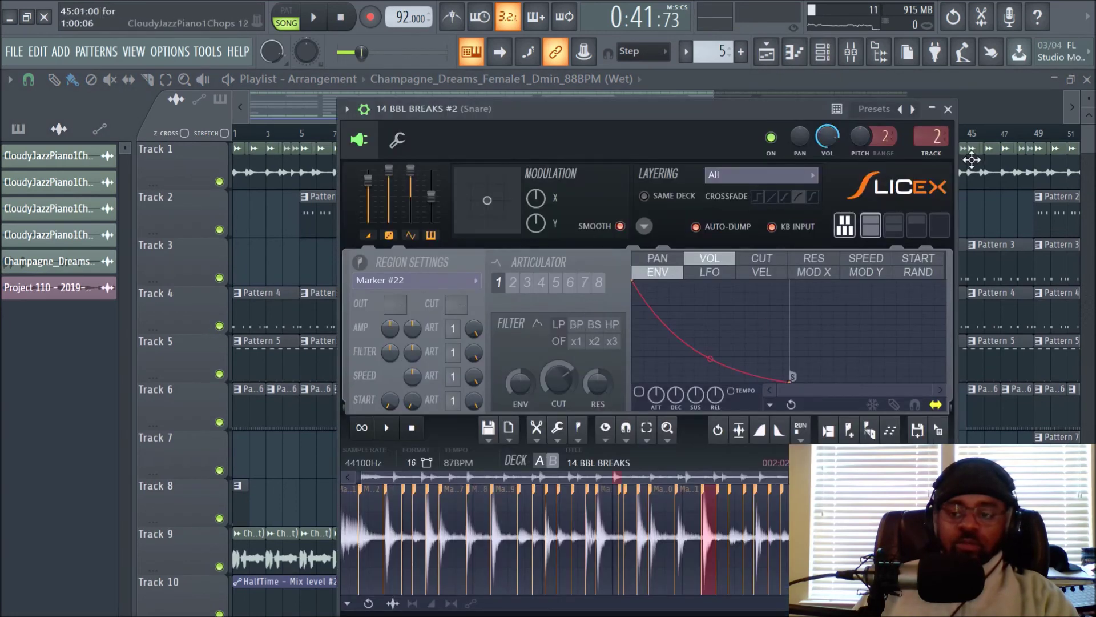
click(948, 109)
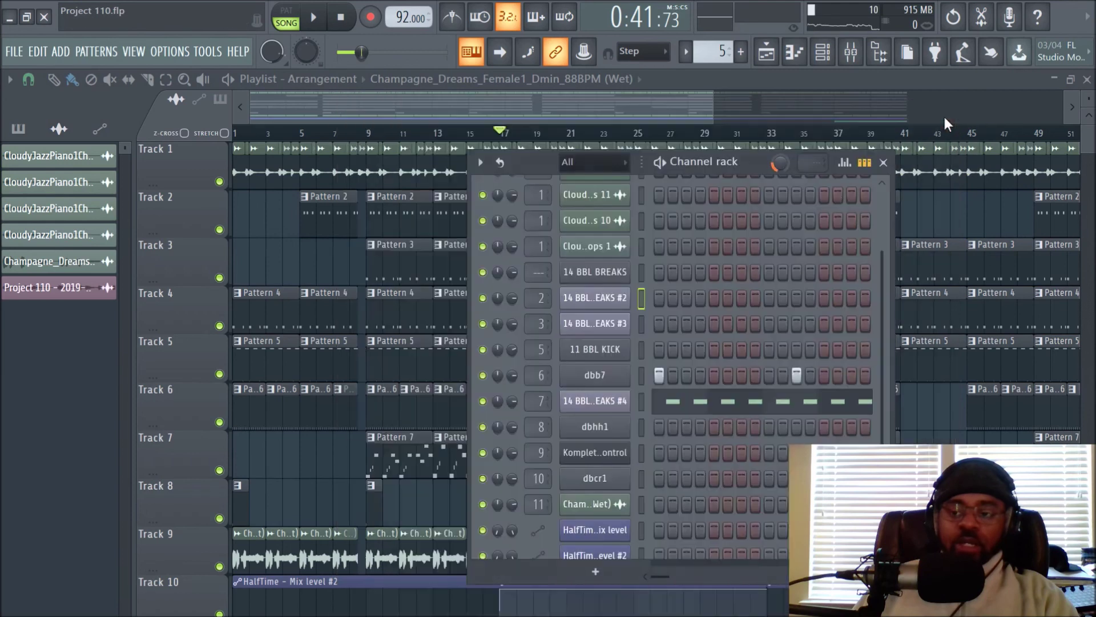
click(597, 326)
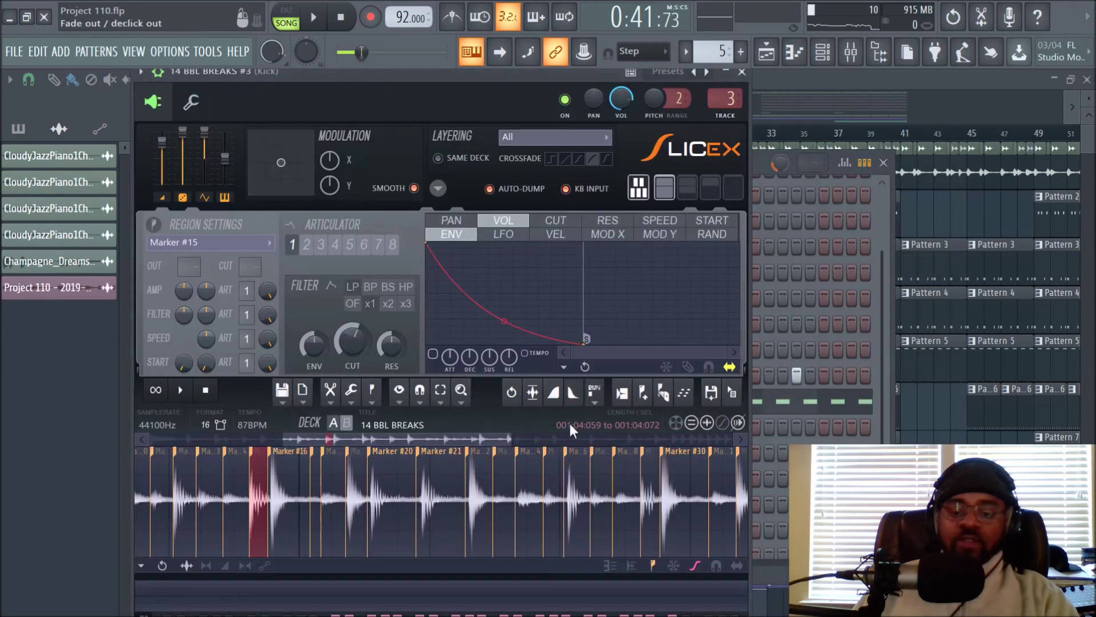
click(741, 72)
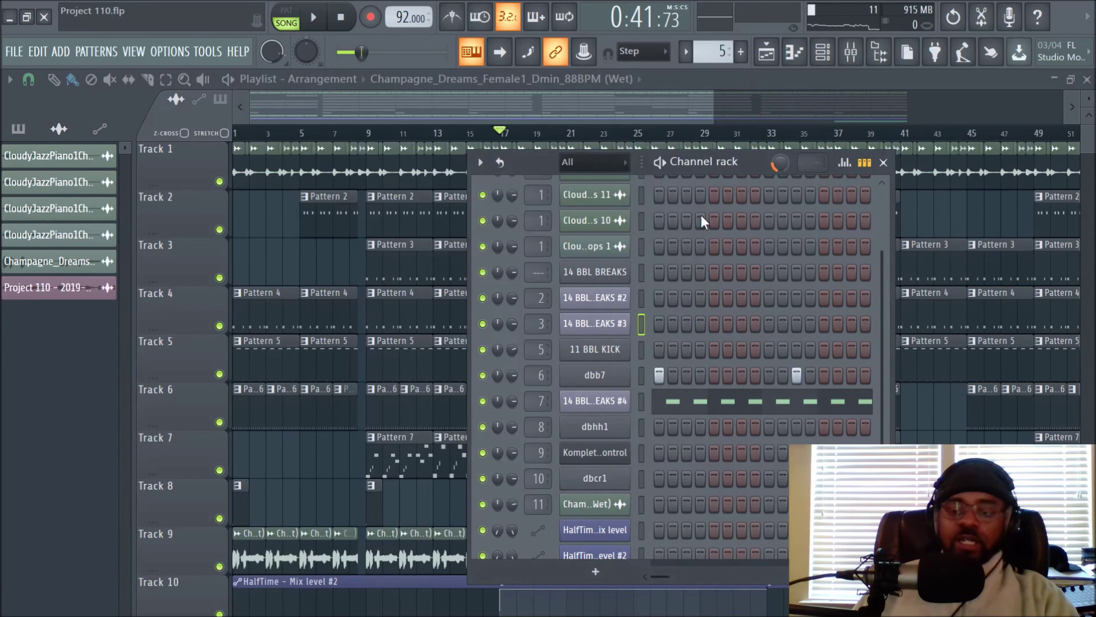
Step: Check the Kick insert in the mixer, view the 14 BBL BREAKS #3 Slicex again, and return to the plain playlist
click(851, 52)
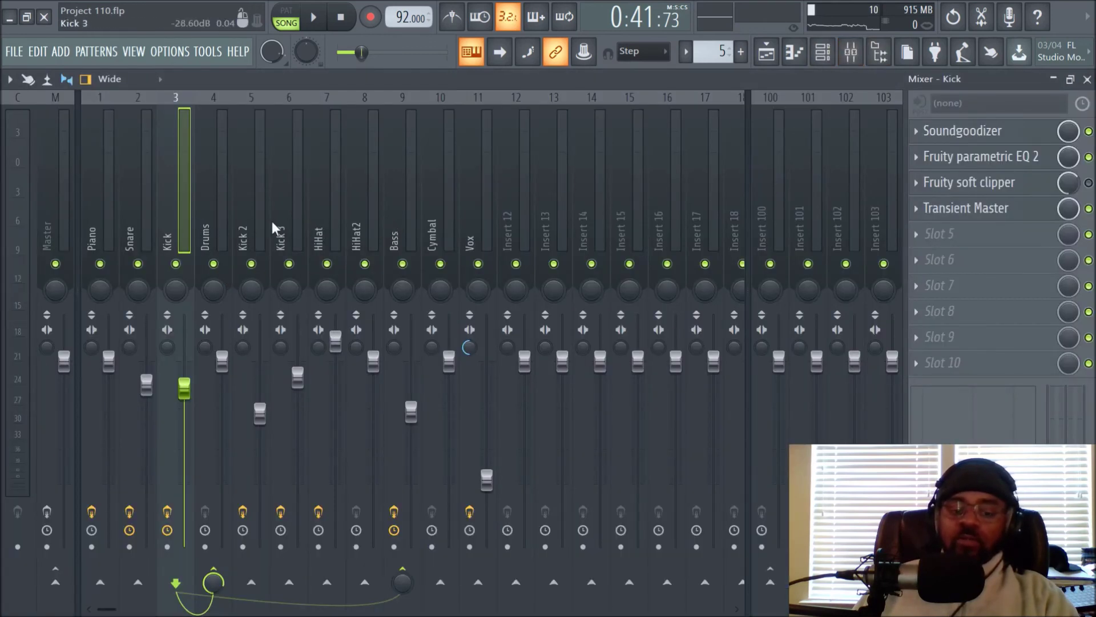
click(766, 55)
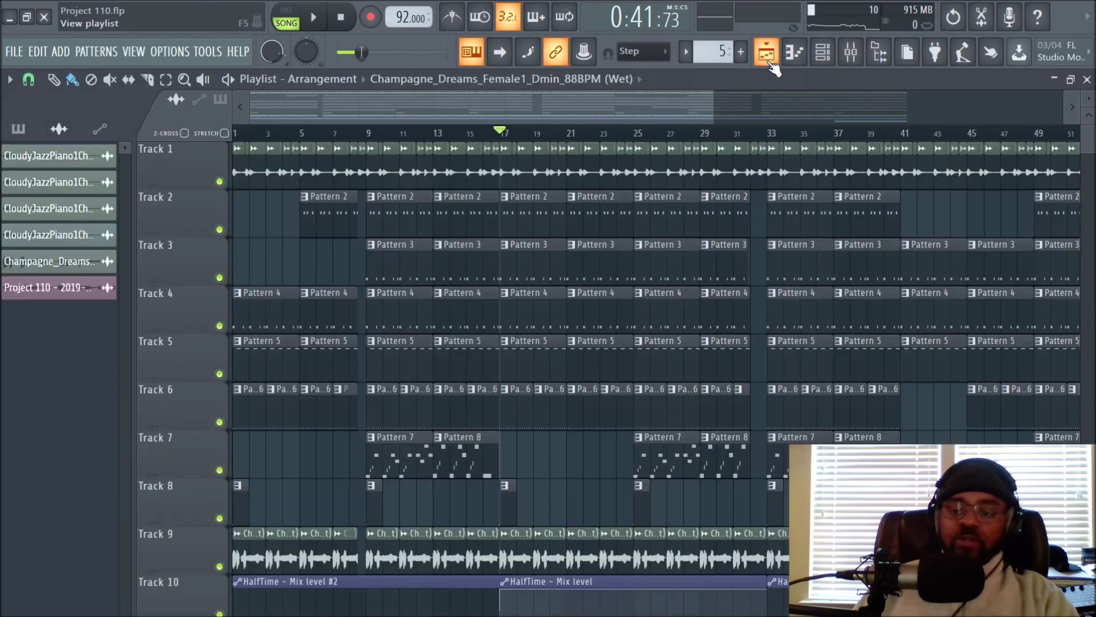
click(833, 51)
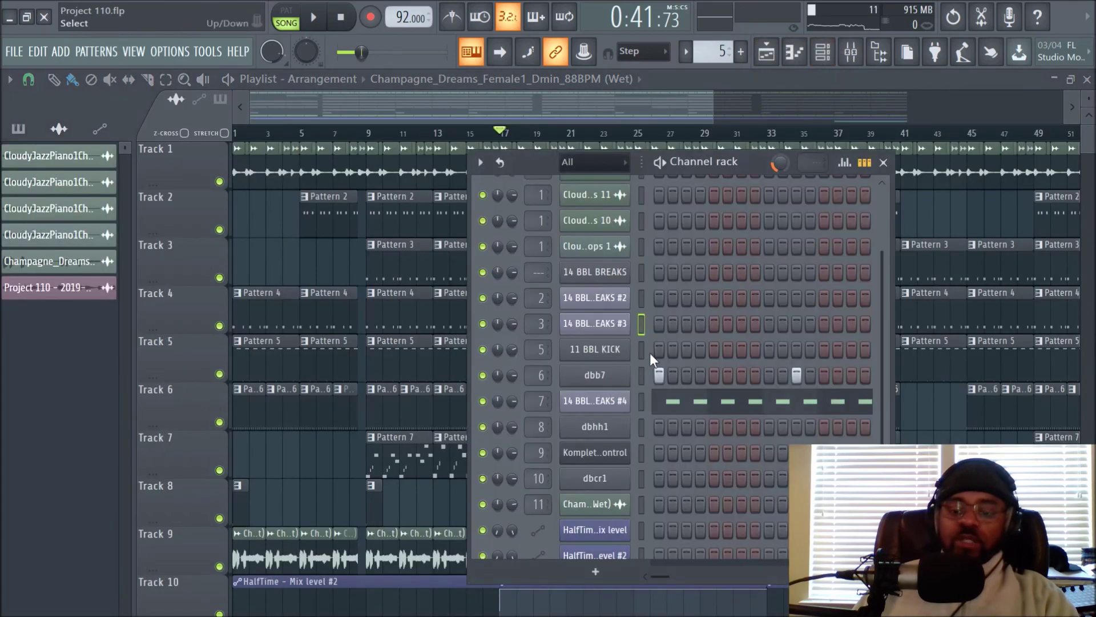
click(606, 329)
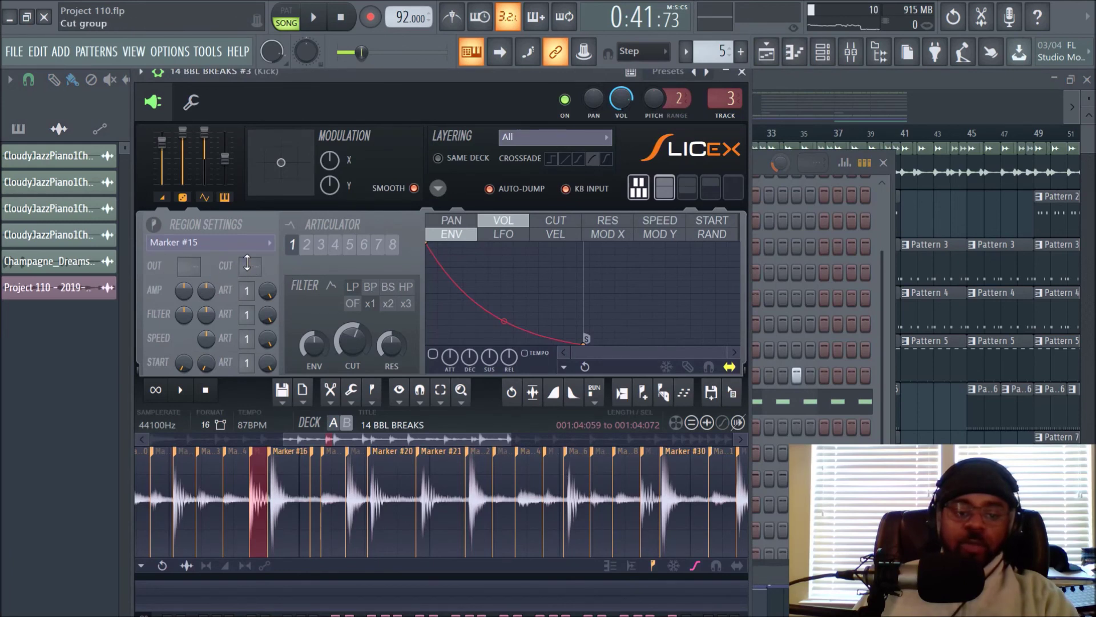
click(744, 74)
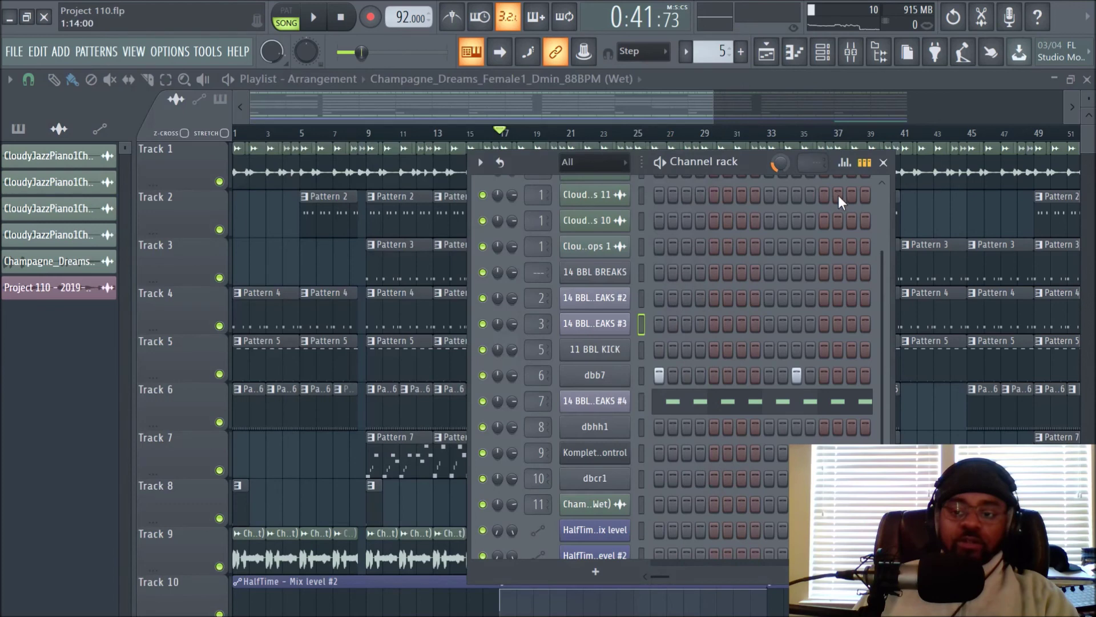
click(943, 219)
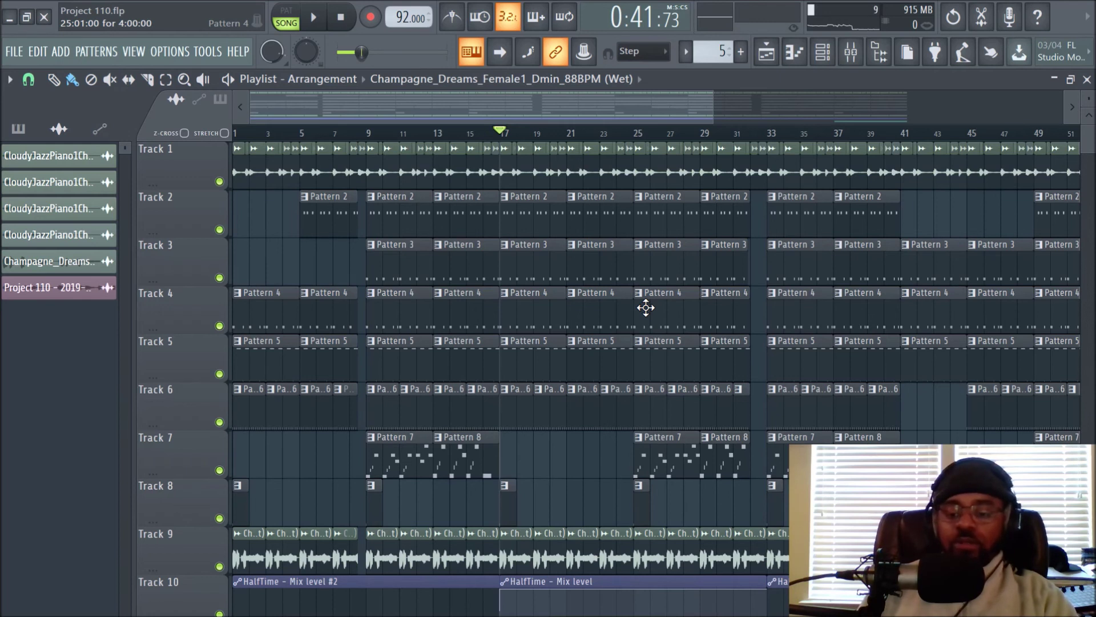
Step: Play the song from bar 17 and disable iZotope Vinyl on the Master during playback
key(space)
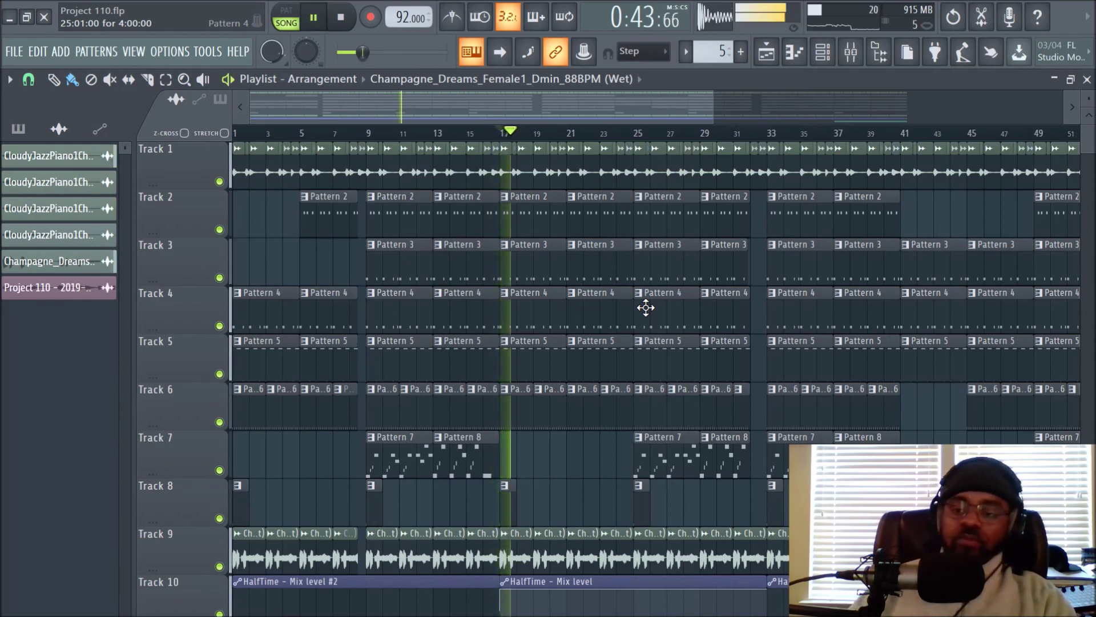
click(854, 54)
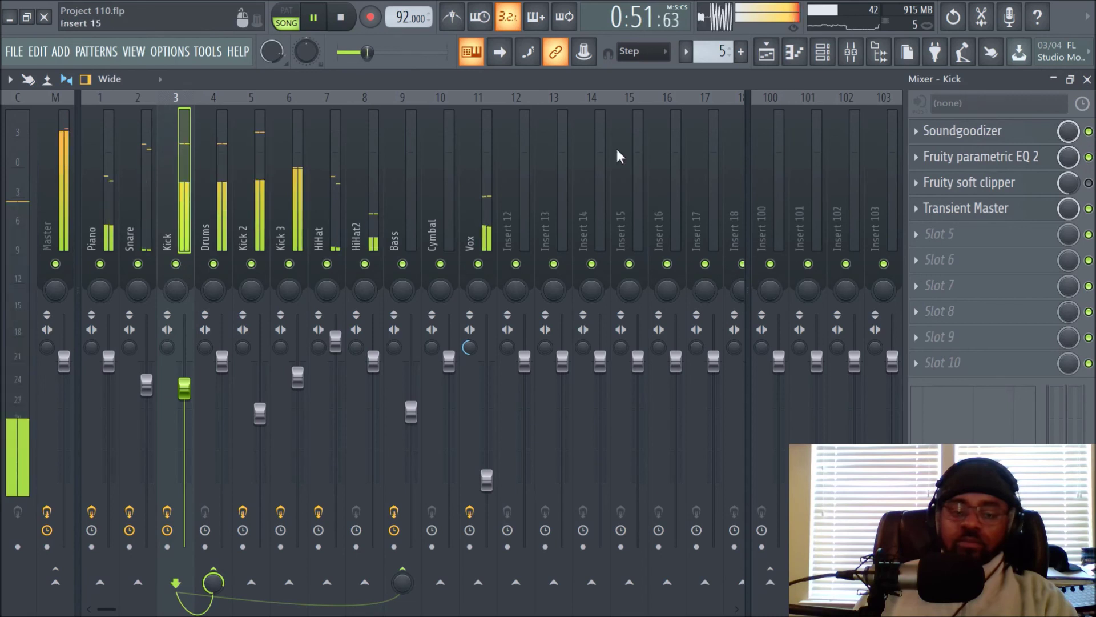
click(58, 188)
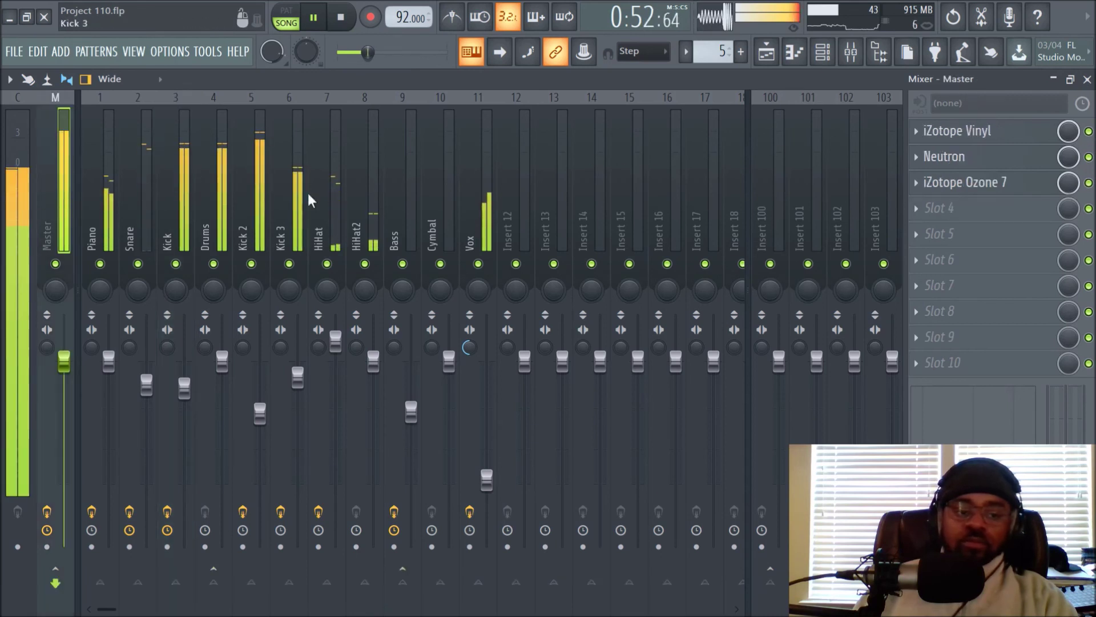
click(1089, 132)
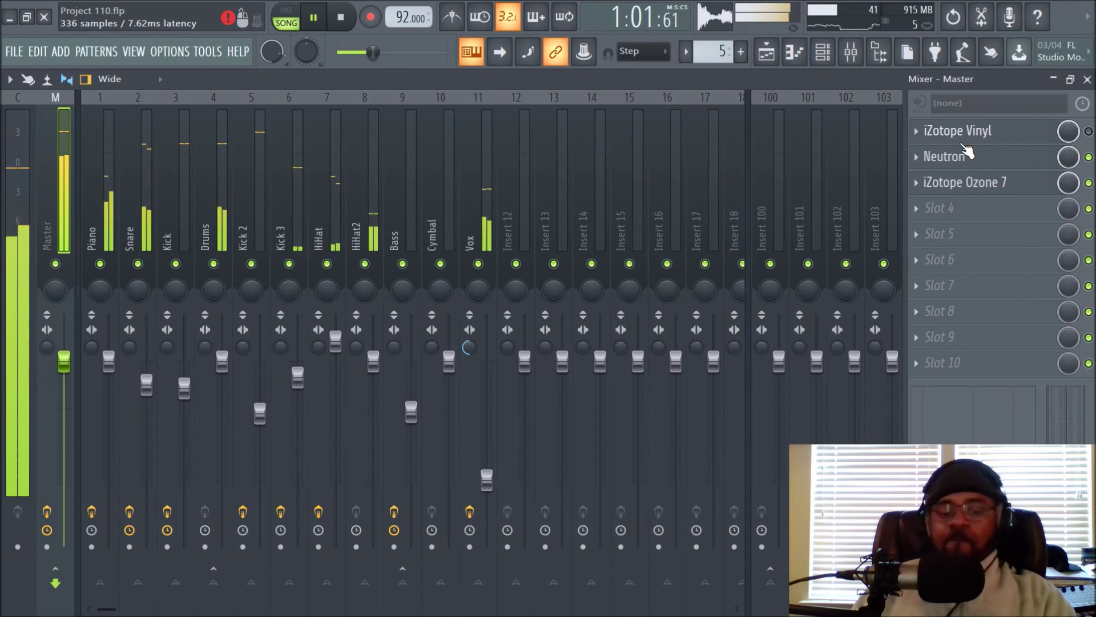
Step: Follow the playing arrangement in the playlist up to bar 41, including the drum break before bar 33, and stop playback
click(775, 62)
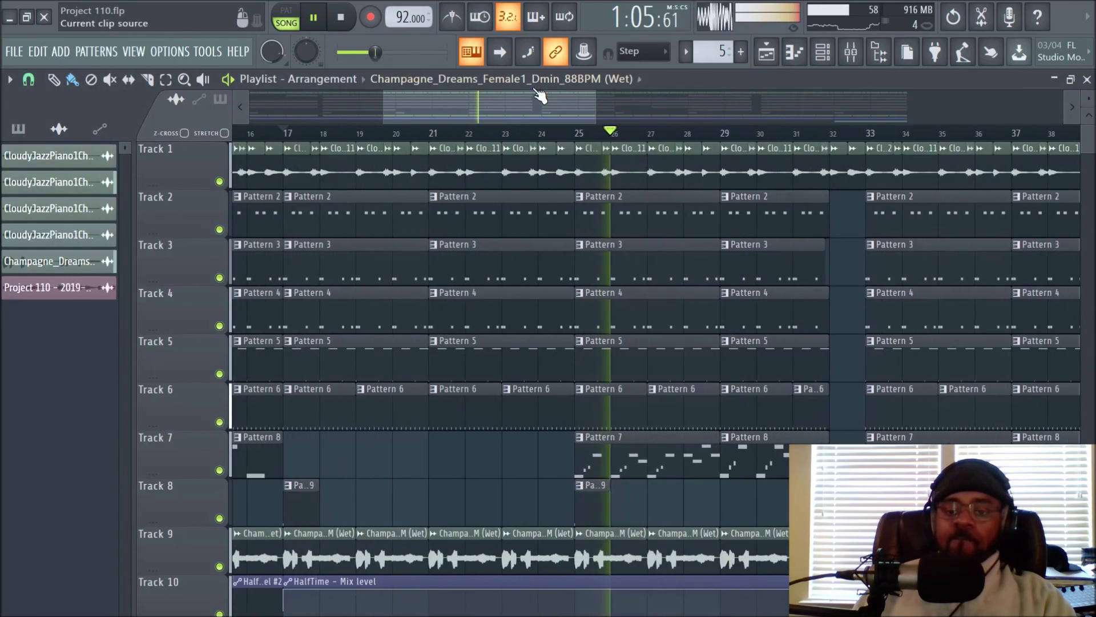
scroll(602, 115, up, 3)
drag(602, 114, 559, 112)
scroll(640, 235, down, 1)
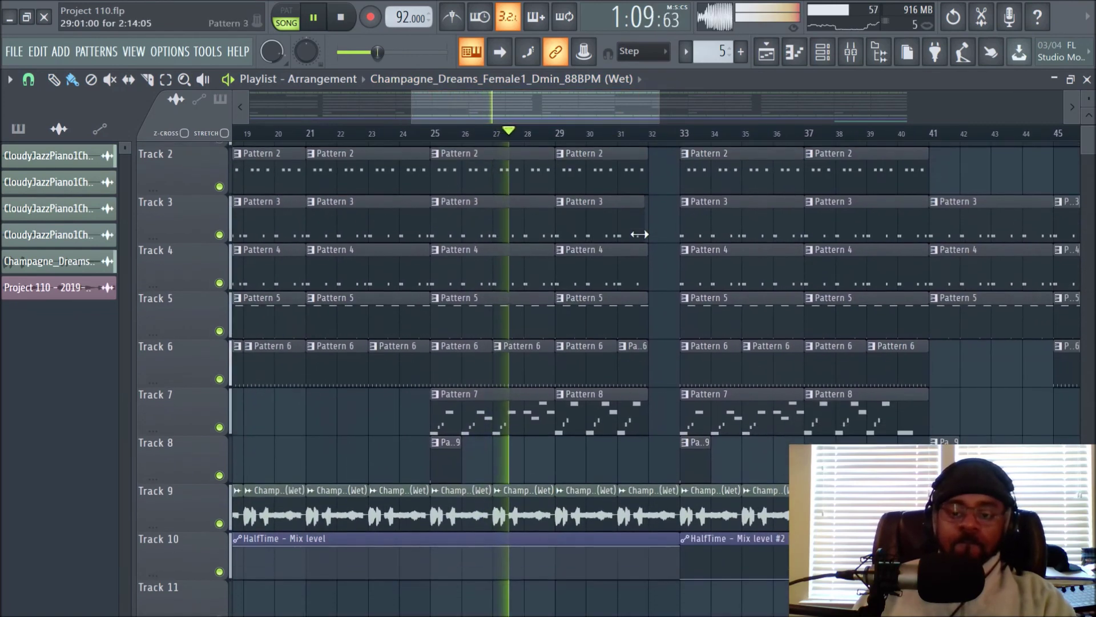
scroll(640, 234, up, 1)
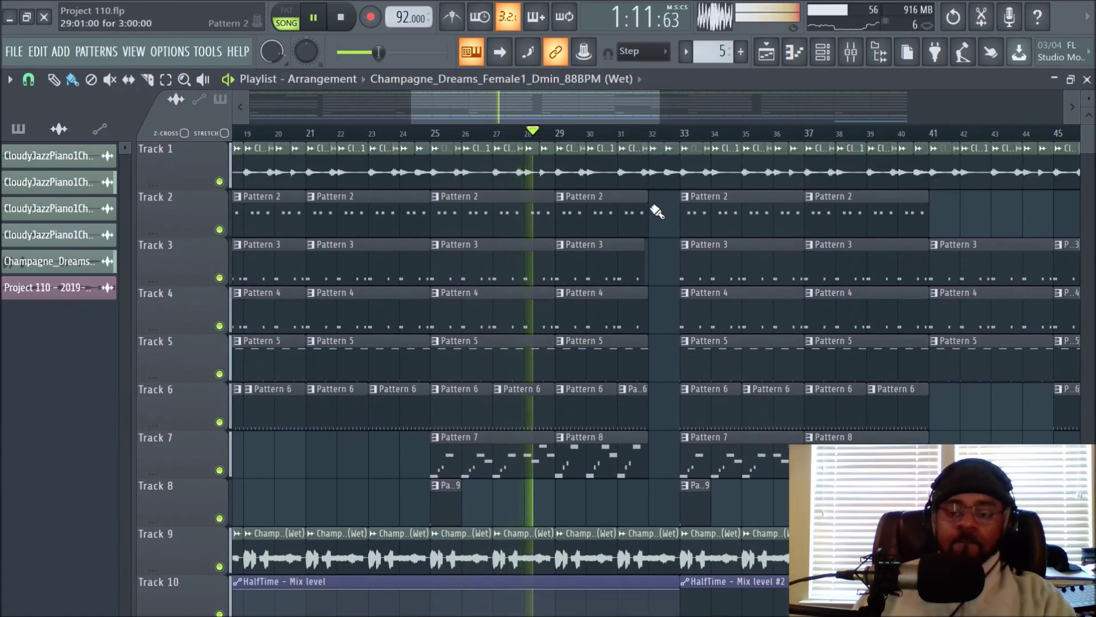
scroll(662, 135, down, 1)
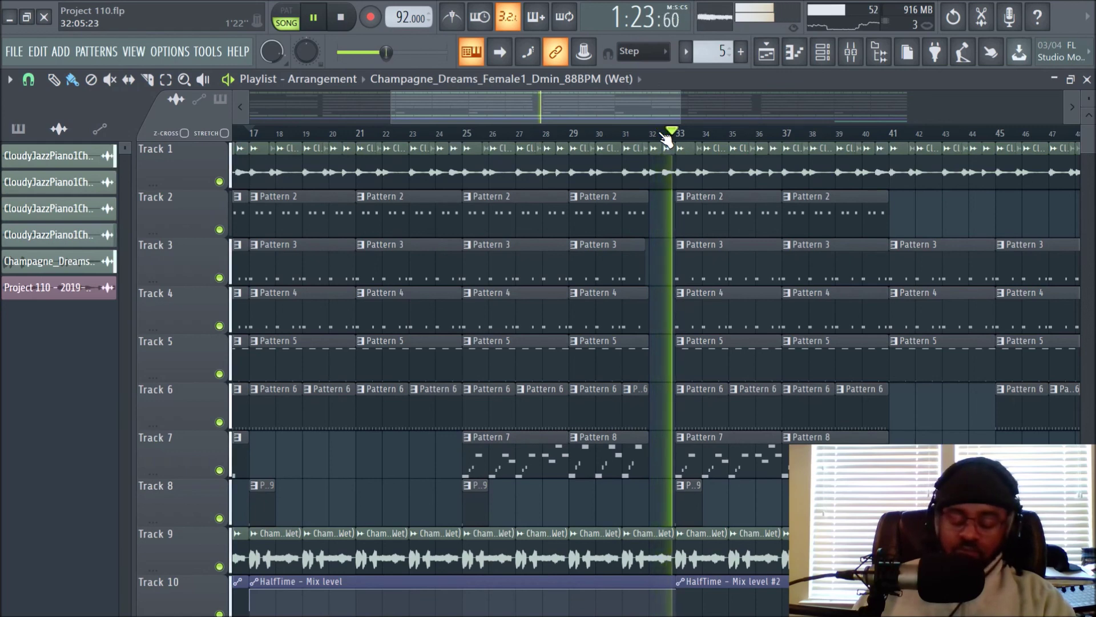
scroll(673, 143, down, 2)
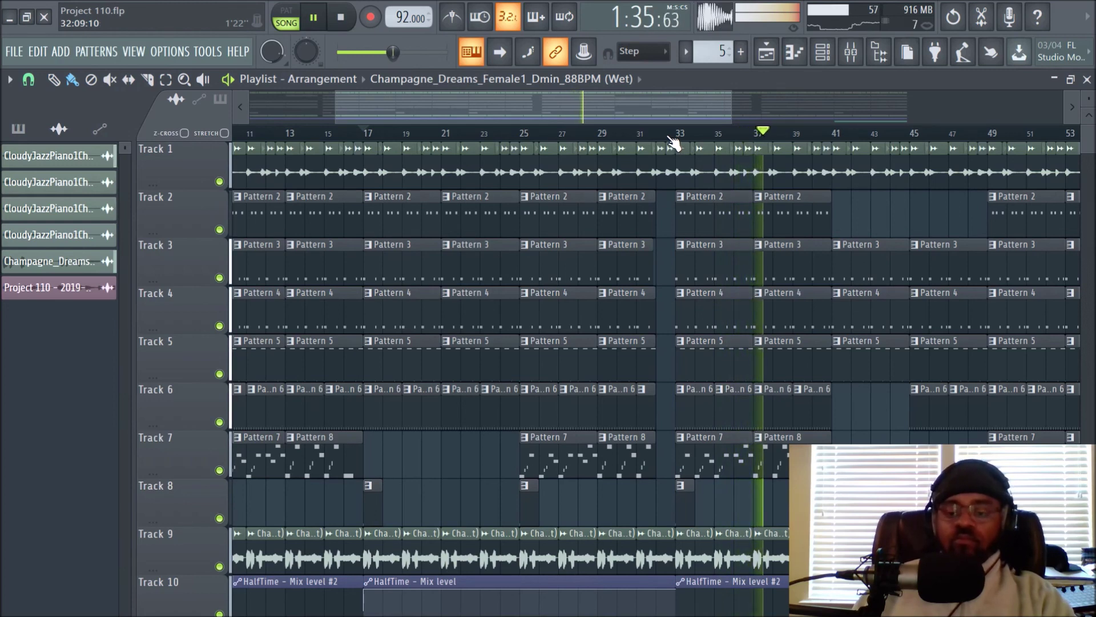
drag(642, 104, 721, 117)
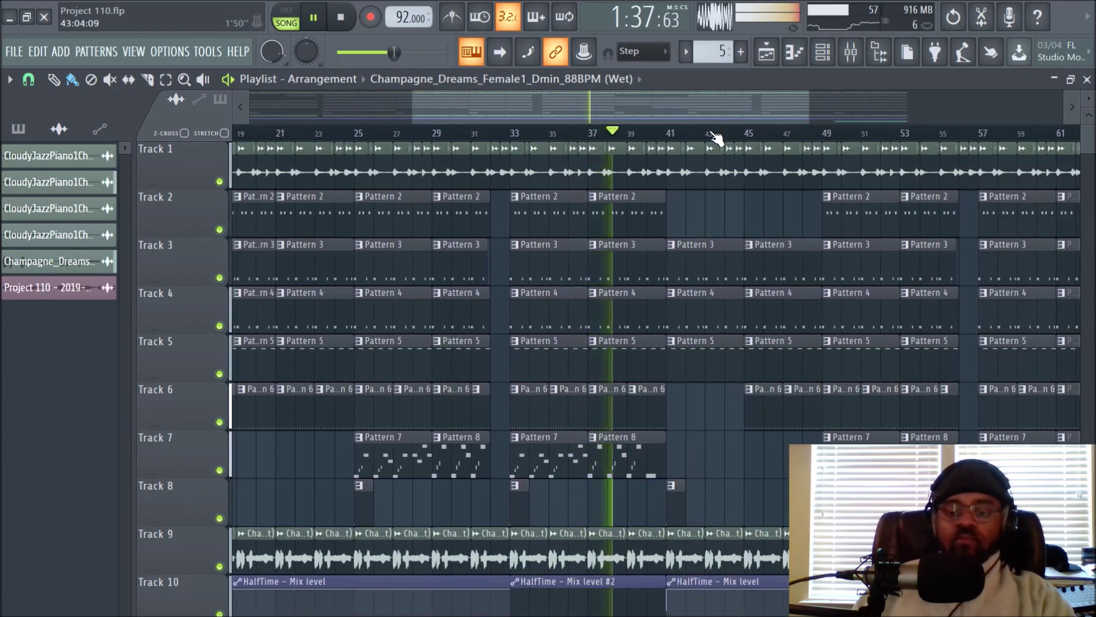
scroll(709, 137, up, 2)
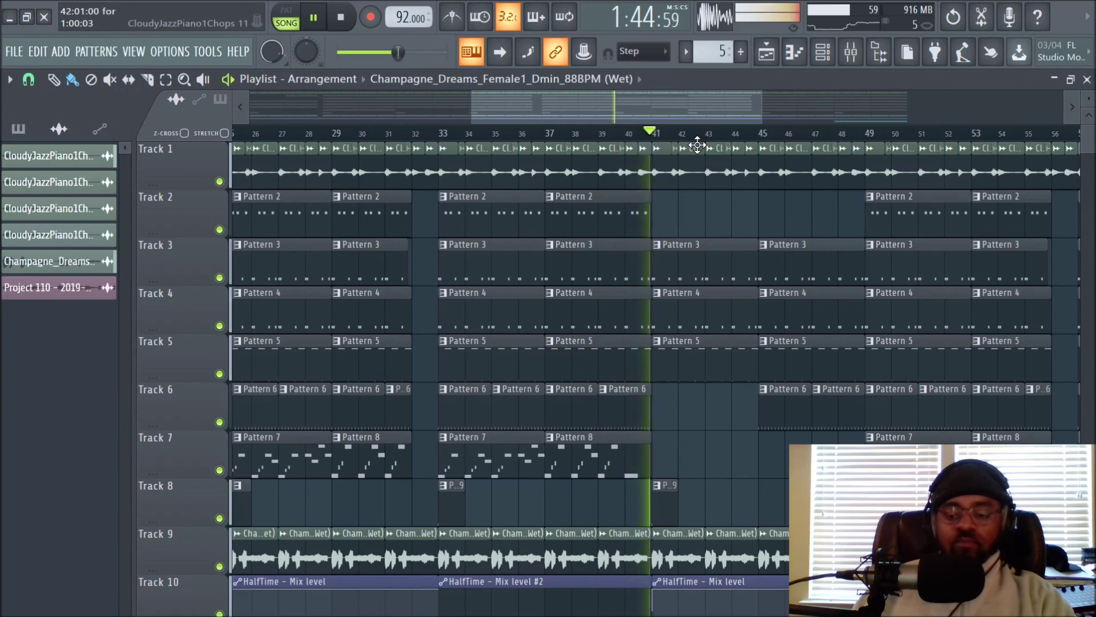
key(space)
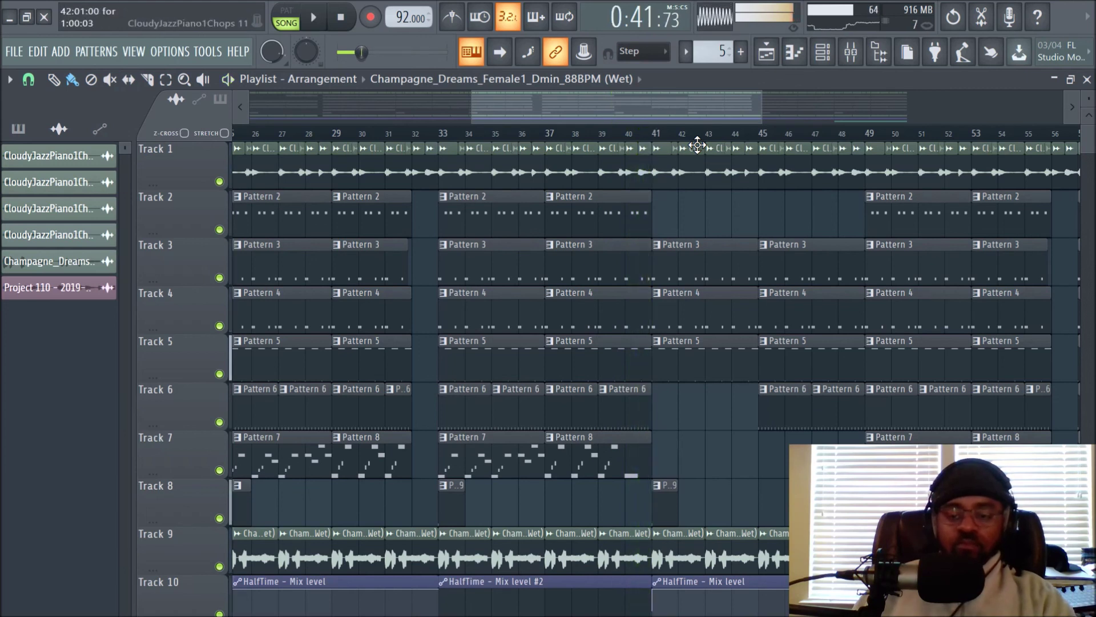